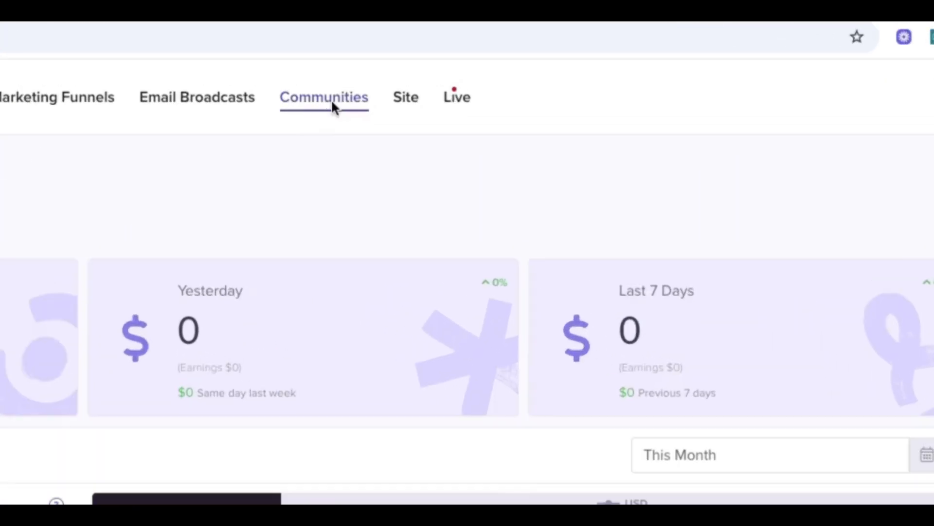
# Open the Communities area and go to the community site's feed.
pyautogui.click(365, 60)
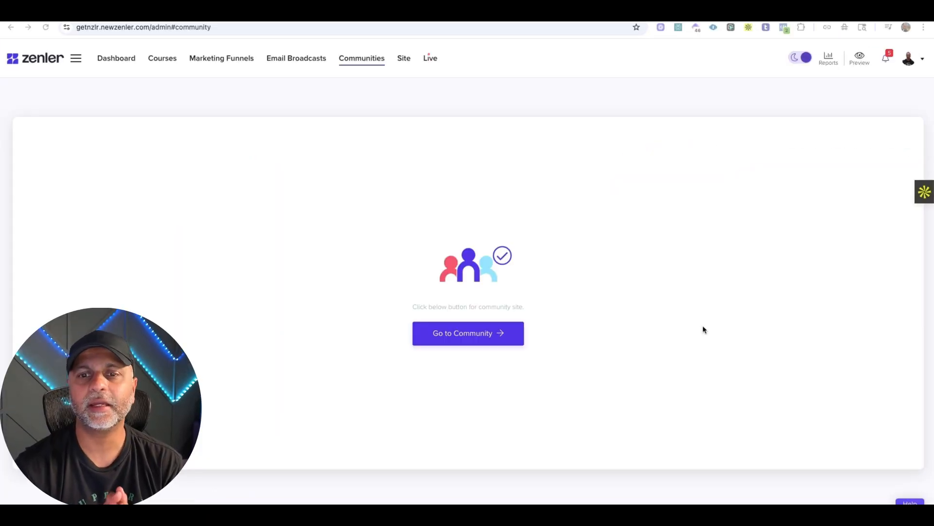
pyautogui.click(489, 339)
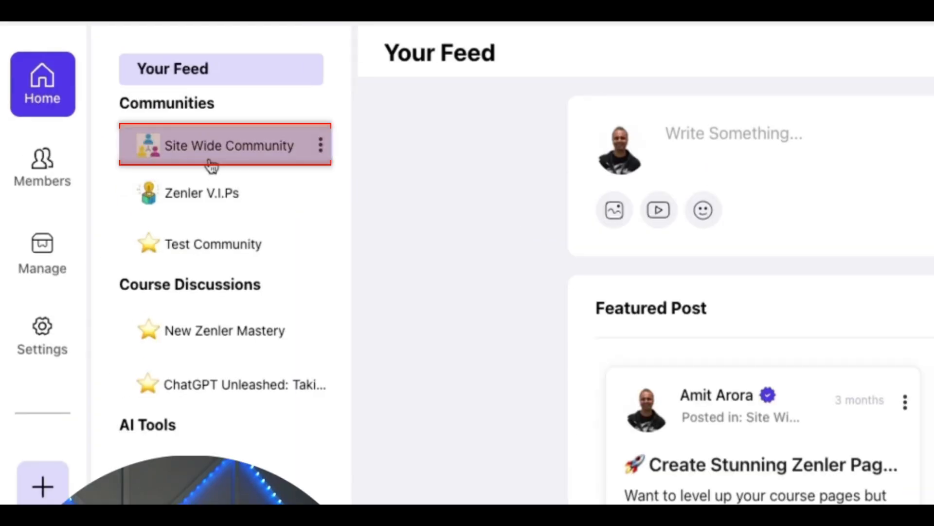
pyautogui.click(211, 162)
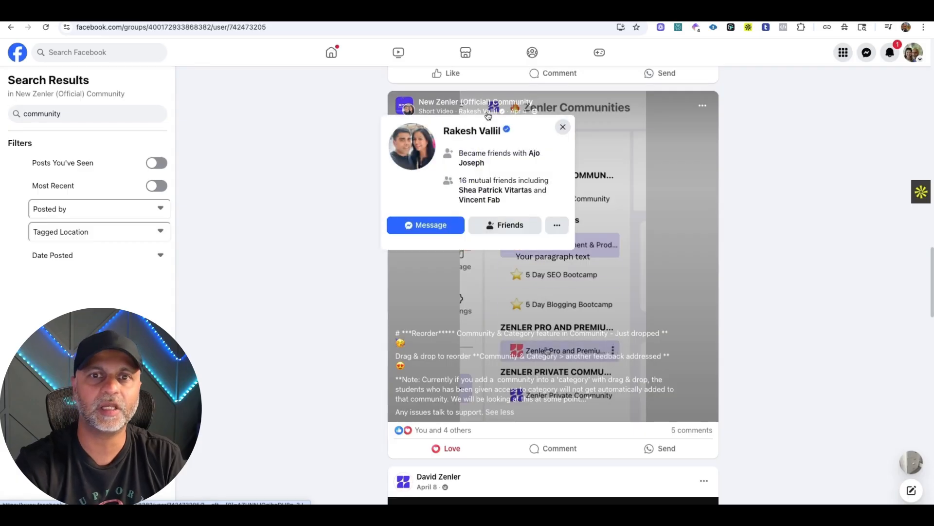
# View the group admin's profile and group posts in the New Zenler (Official) Community on Facebook.
pyautogui.click(488, 112)
pyautogui.scroll(-15, 648, 418)
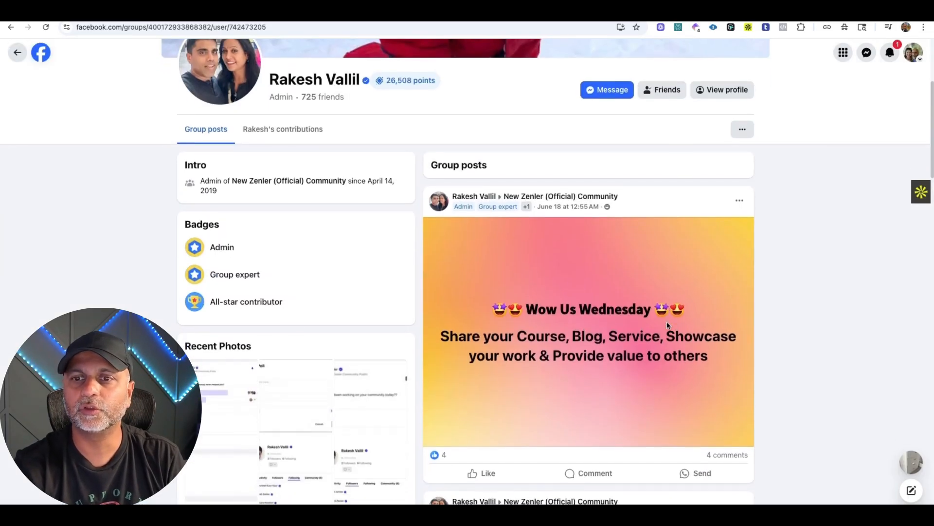
pyautogui.scroll(2, 668, 326)
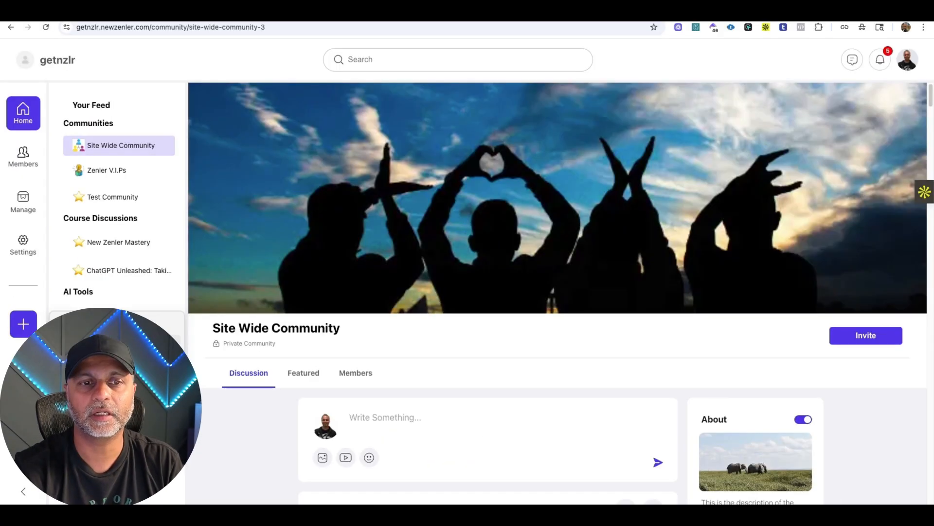
# Start a new community named AI Edventures with Private access.
pyautogui.click(23, 323)
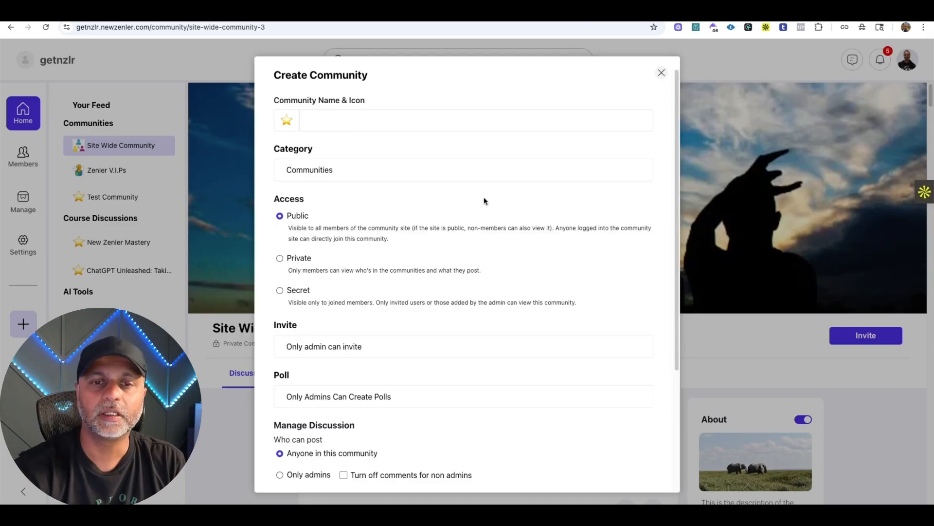
pyautogui.scroll(-5, 484, 200)
pyautogui.scroll(5, 484, 200)
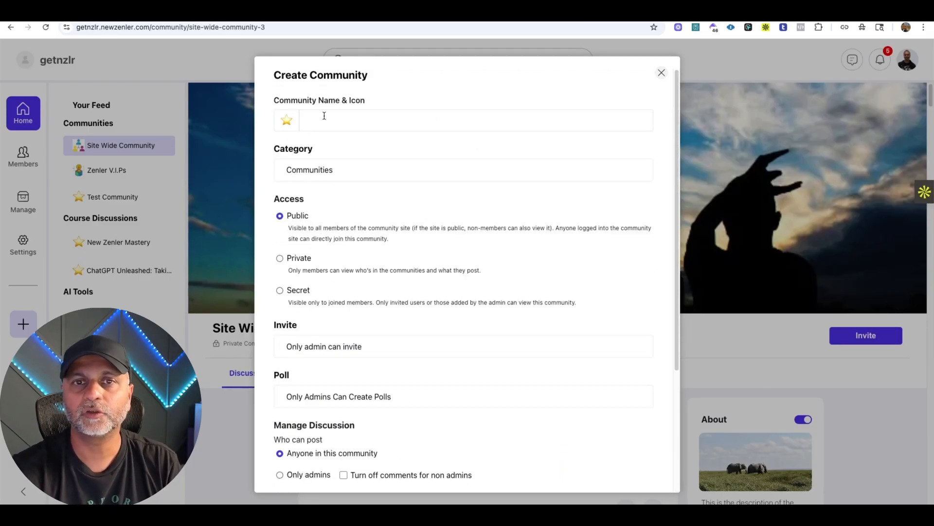
pyautogui.click(324, 116)
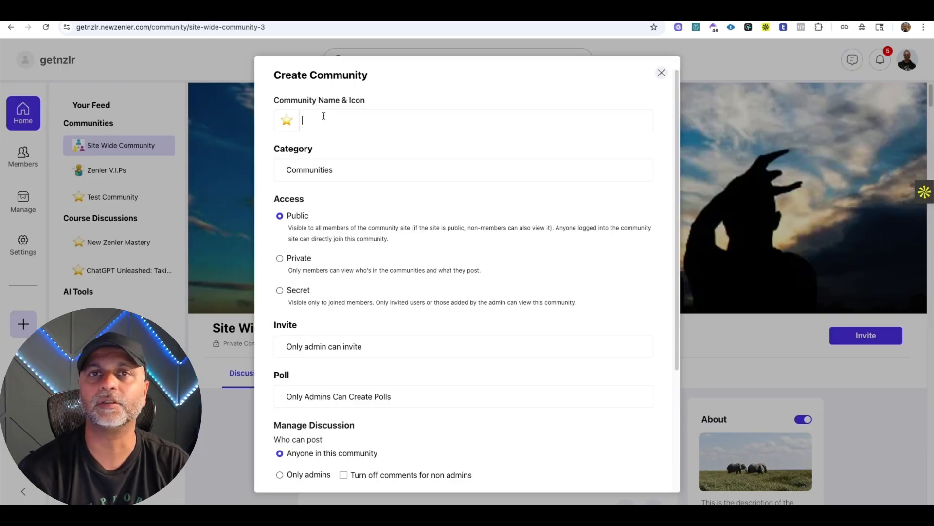
pyautogui.write('AI Edventures')
pyautogui.click(280, 257)
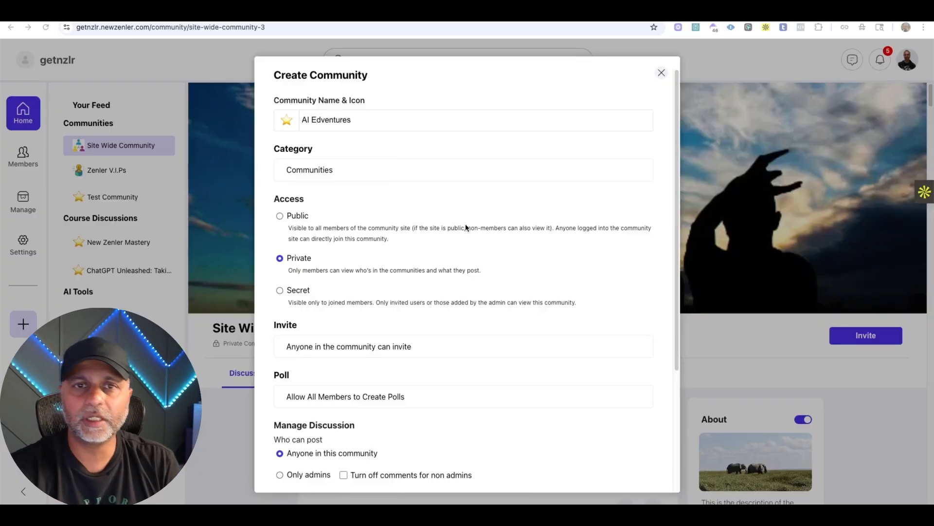
# Give the new community the robot emoji as its icon and assign it to the AI Tools category.
pyautogui.click(287, 121)
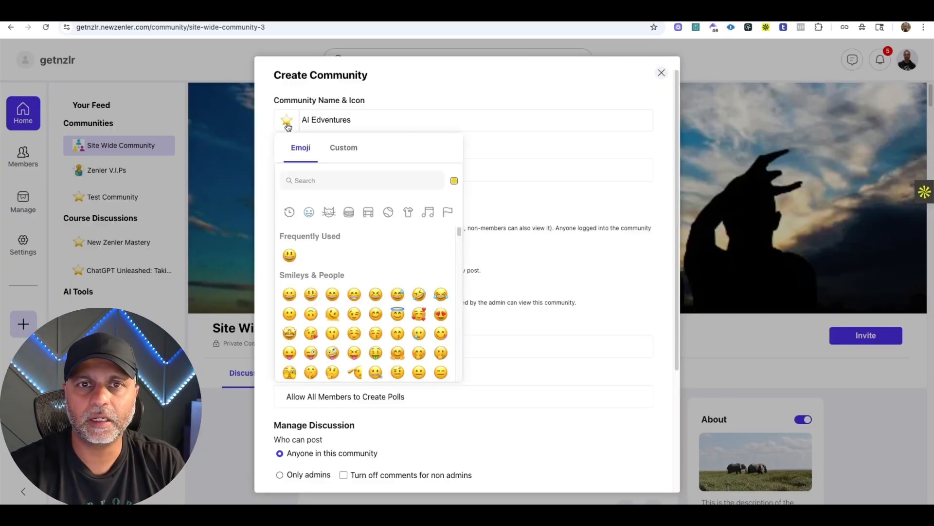
pyautogui.click(328, 179)
pyautogui.write('rob')
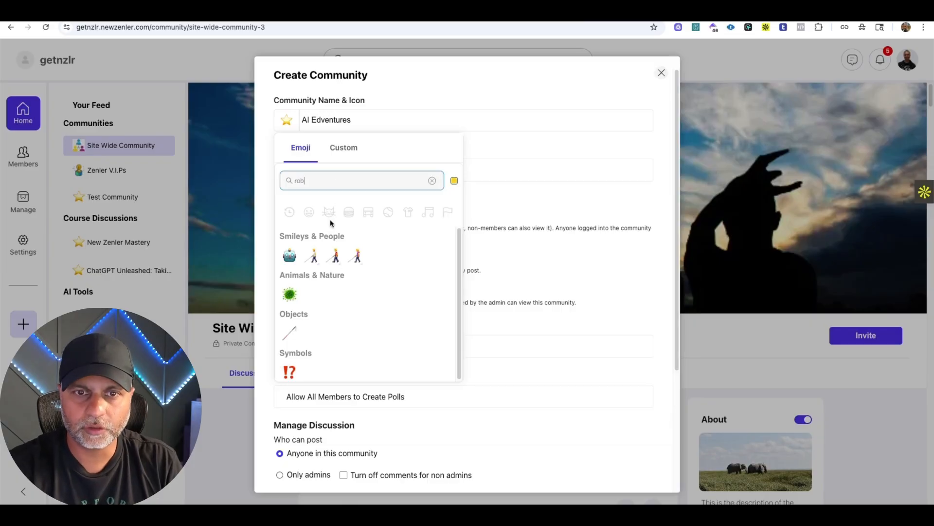
pyautogui.click(290, 257)
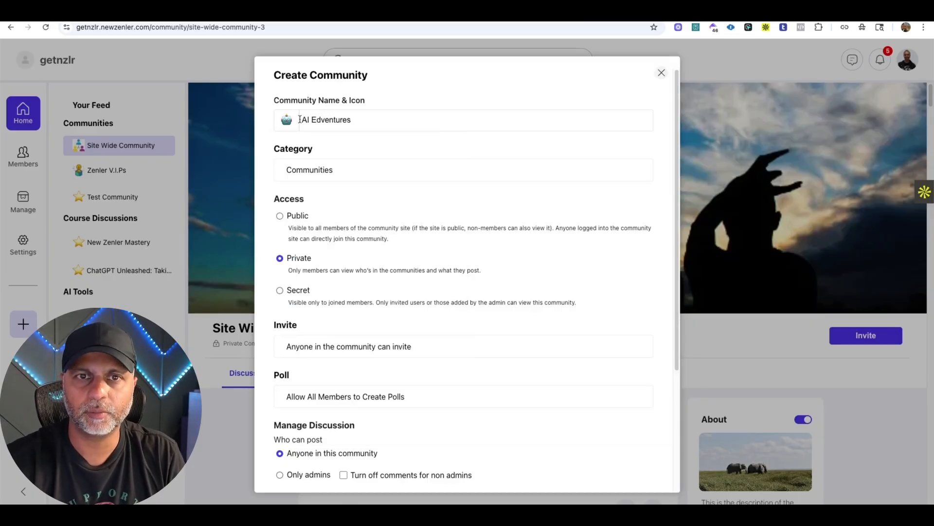
pyautogui.click(350, 175)
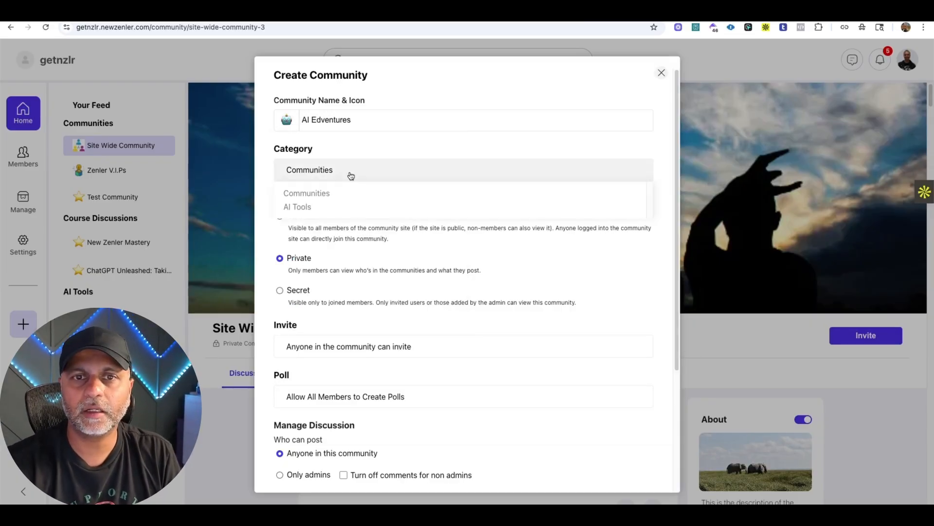
pyautogui.click(301, 210)
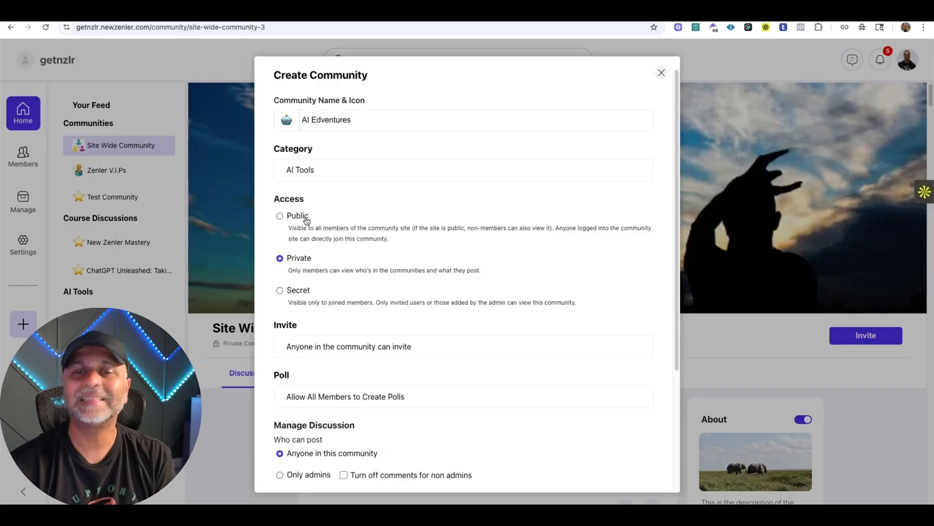
# Review the access descriptions and restrict the new community's invitations to Only admin can invite.
pyautogui.moveTo(287, 303); pyautogui.dragTo(625, 314)
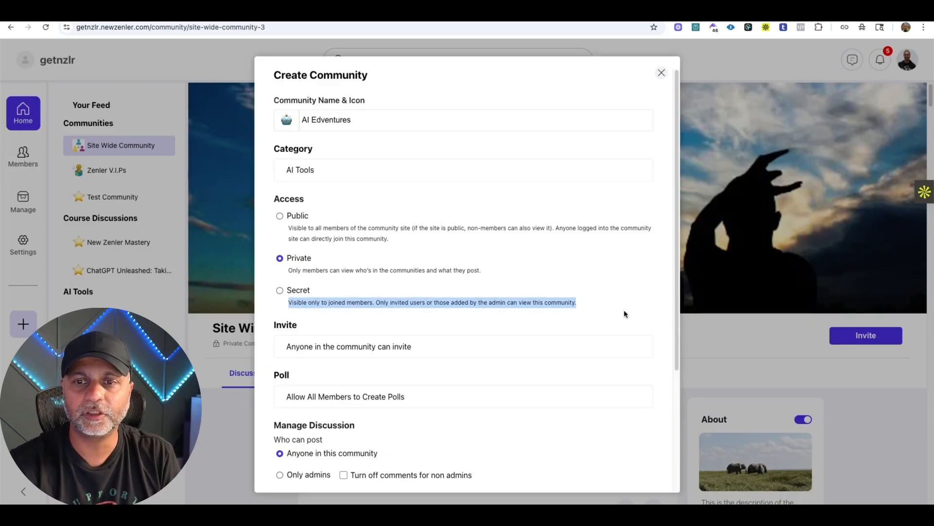
pyautogui.scroll(-1, 558, 273)
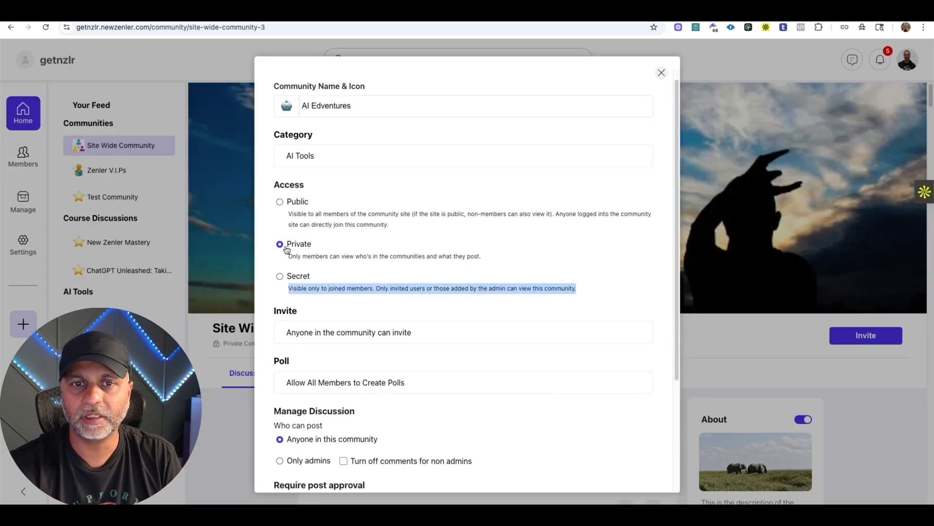
pyautogui.scroll(-3, 365, 250)
pyautogui.click(359, 248)
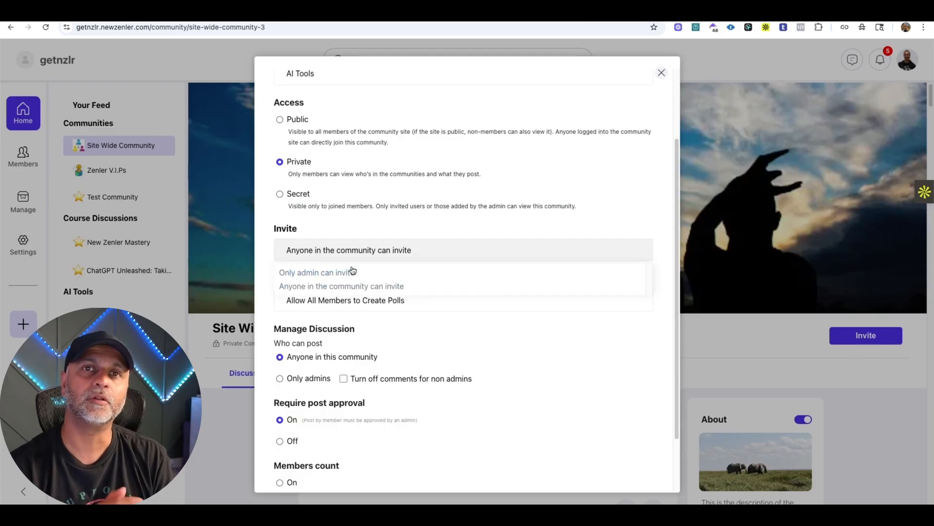
pyautogui.click(352, 267)
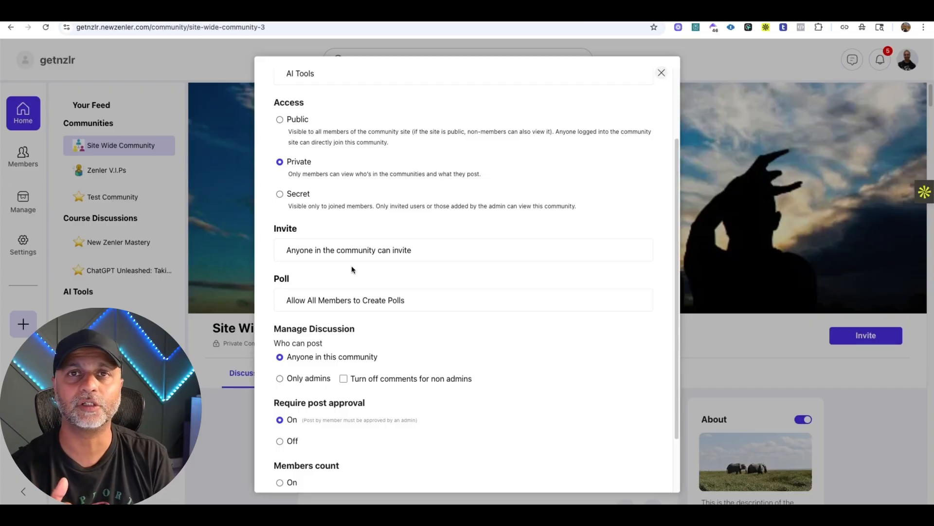
pyautogui.click(338, 257)
pyautogui.click(331, 272)
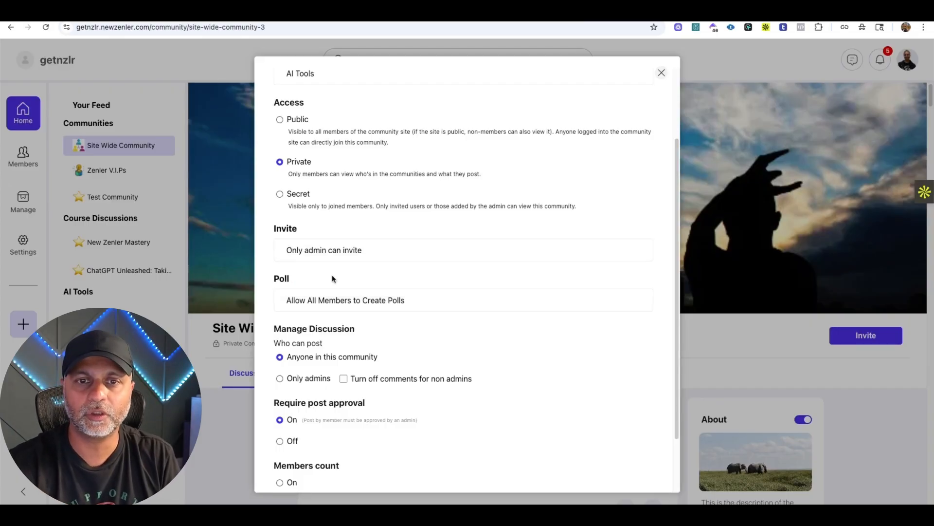
# Choose Allow All Members to Create Polls as the new community's poll permission.
pyautogui.scroll(-2, 355, 246)
pyautogui.click(348, 232)
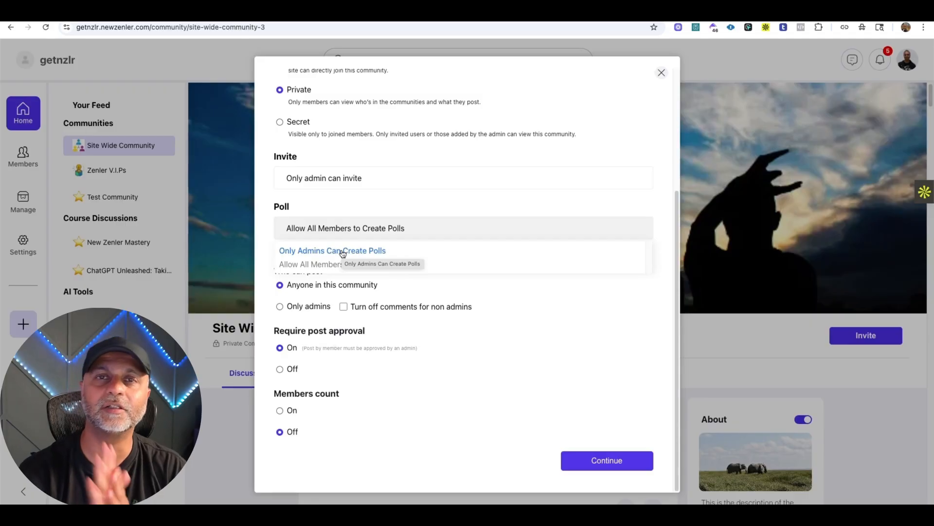
pyautogui.click(303, 264)
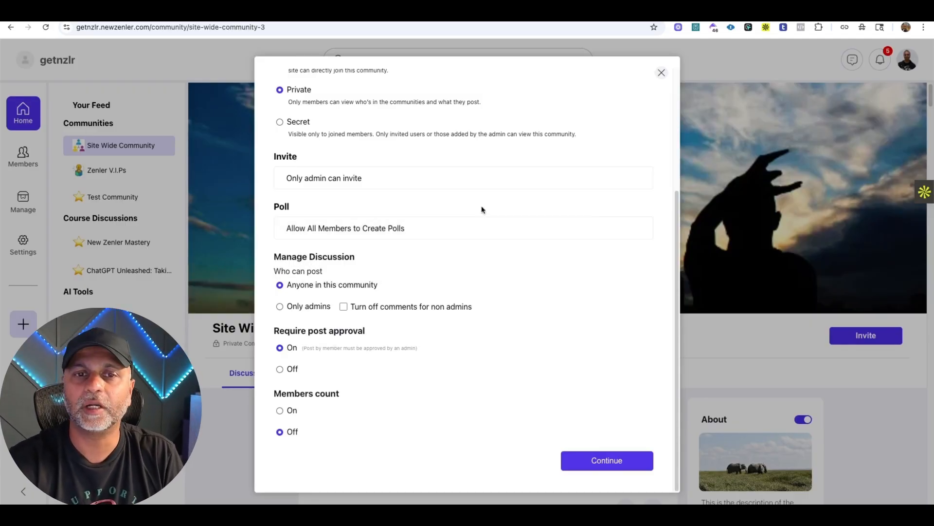
# Try limiting posting to Only admins and turning off comments for non admins.
pyautogui.click(309, 306)
pyautogui.click(313, 286)
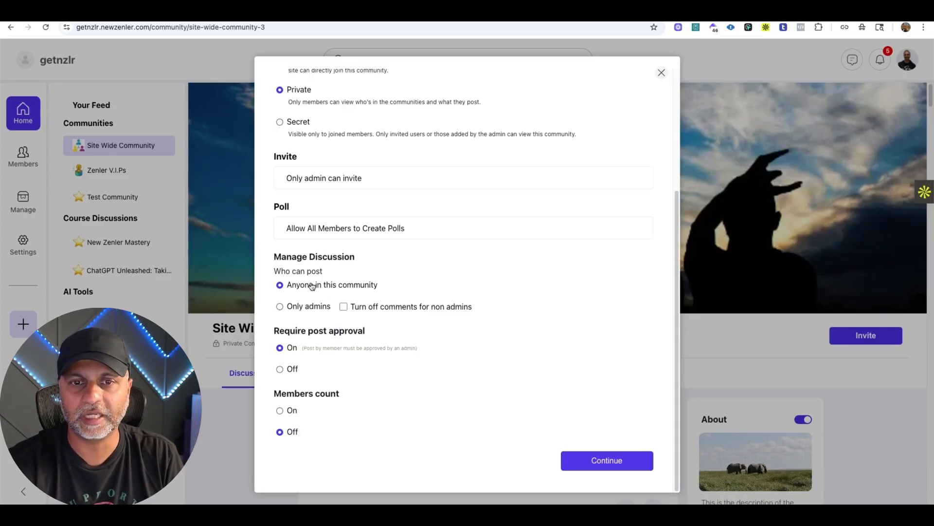
pyautogui.click(311, 306)
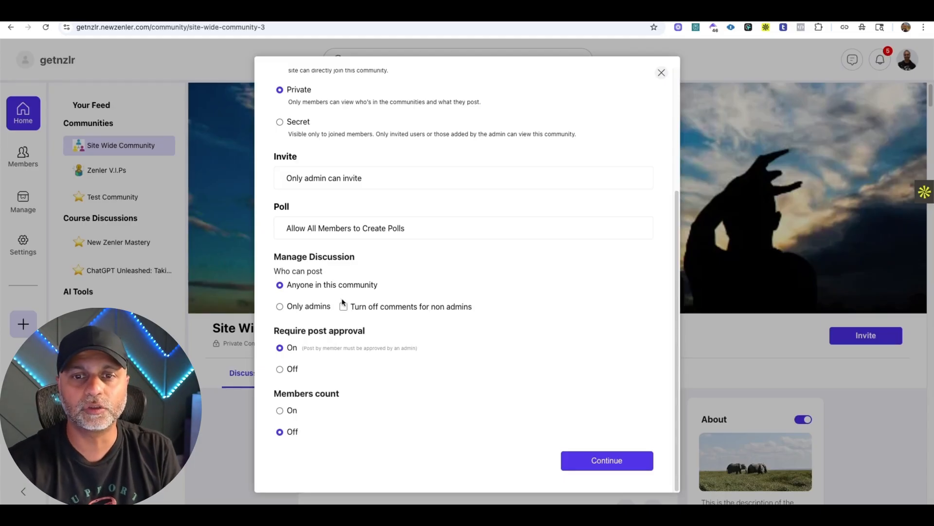
pyautogui.click(344, 308)
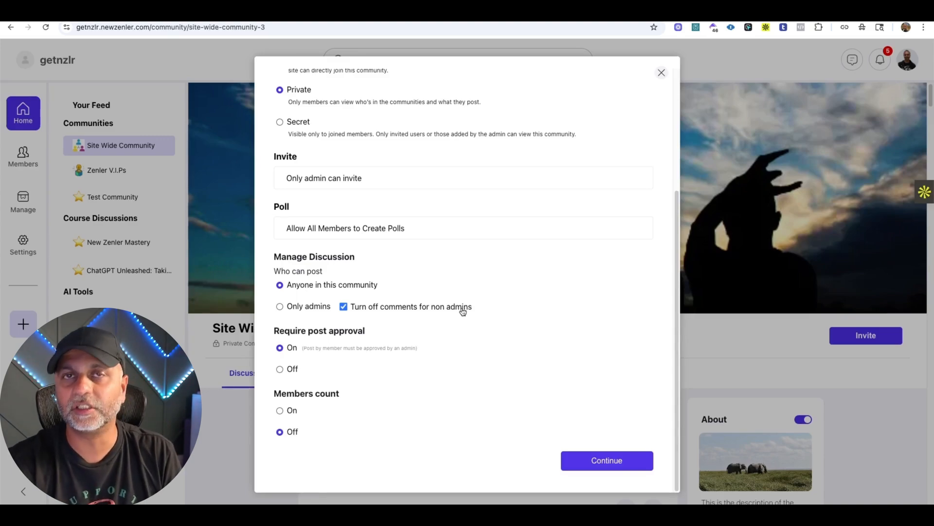
pyautogui.click(343, 307)
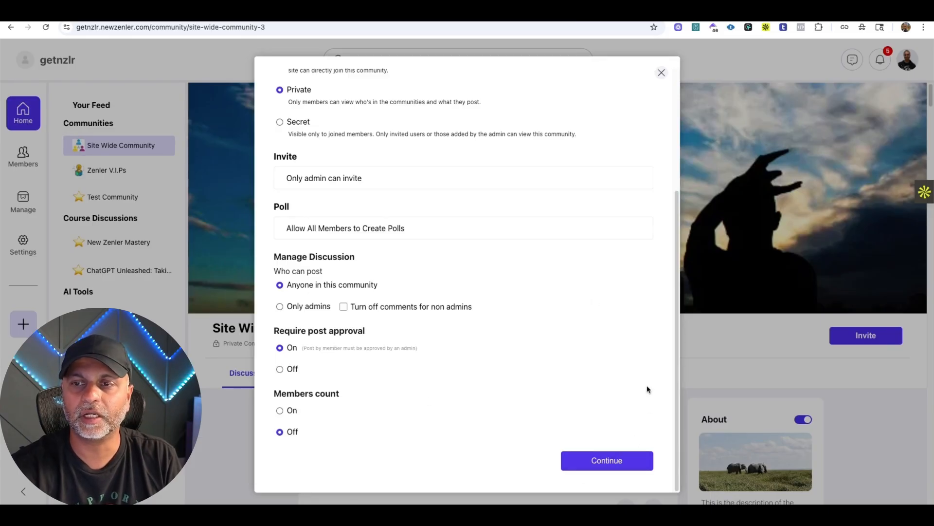
# Create the AI Edventures community with the chosen settings and open its page.
pyautogui.scroll(5, 647, 384)
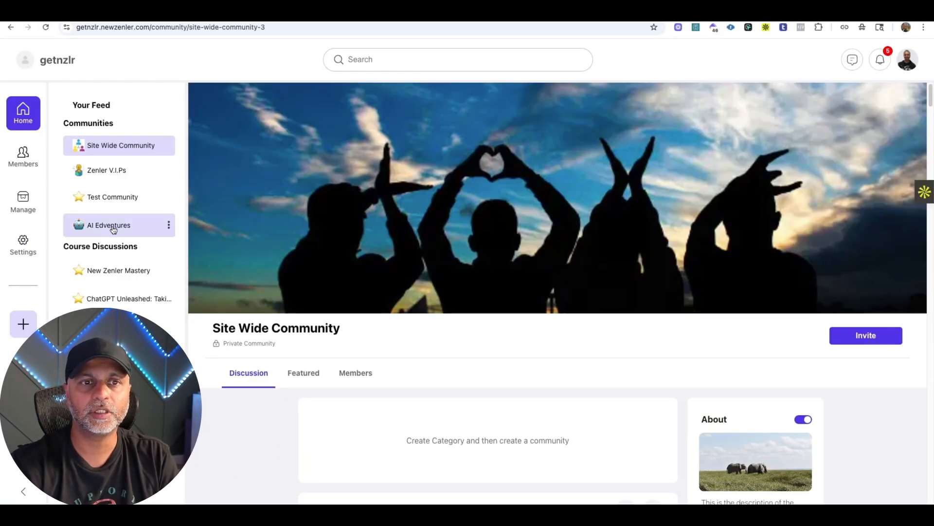
pyautogui.click(113, 230)
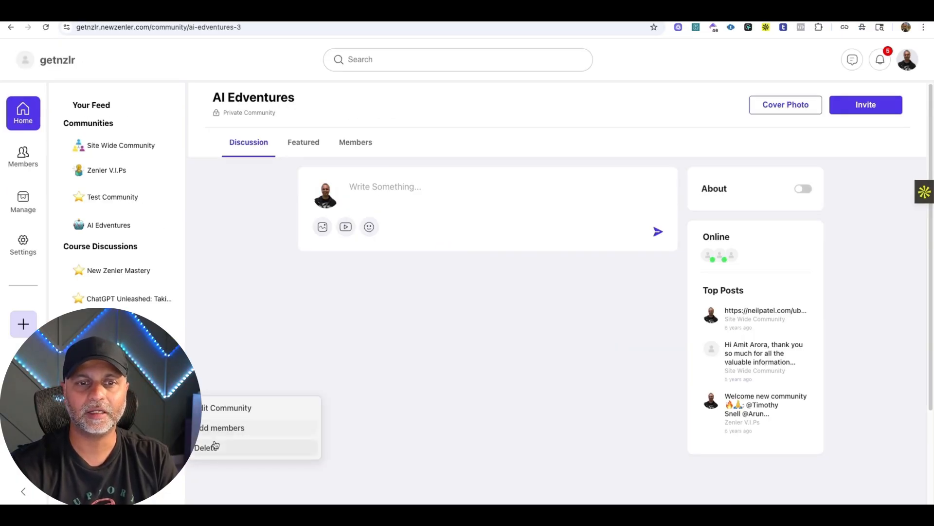
# Delete the duplicate AI Edventures community at ai-edventures-3, confirming with DELETE, and reload the page.
pyautogui.click(209, 445)
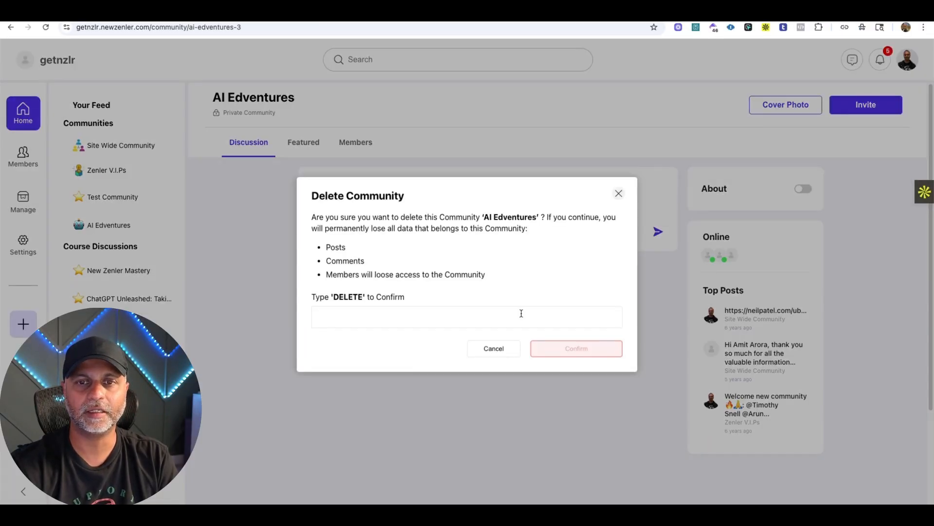
pyautogui.click(381, 316)
pyautogui.doubleClick(356, 296)
pyautogui.press('super+c')
pyautogui.click(374, 317)
pyautogui.press('super+v')
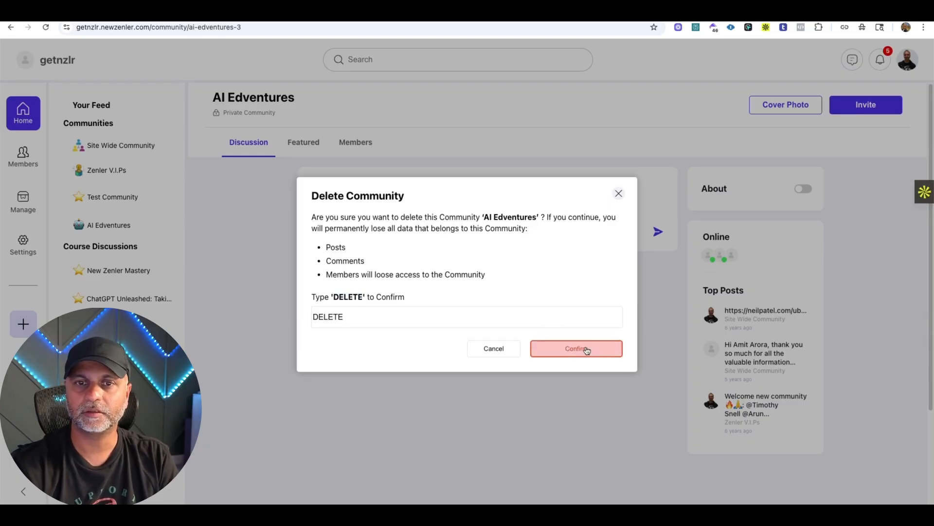
pyautogui.click(46, 27)
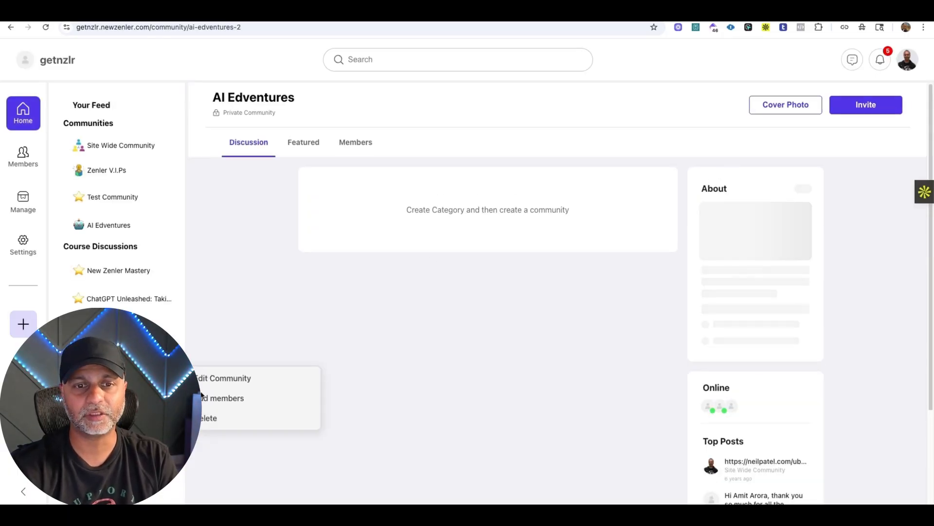
# Delete the other duplicate AI Edventures community at ai-edventures-2, confirming with DELETE.
pyautogui.click(209, 417)
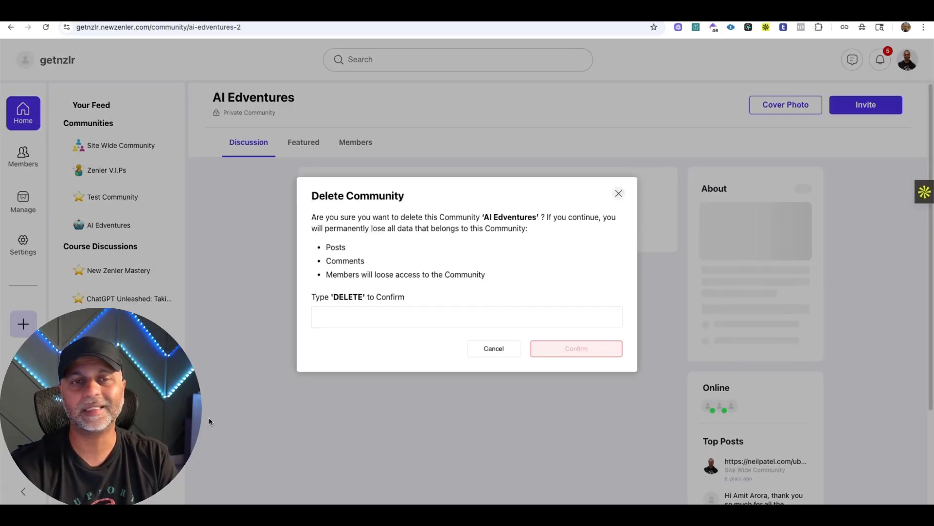
pyautogui.click(447, 314)
pyautogui.write('DELETE')
pyautogui.press('Return')
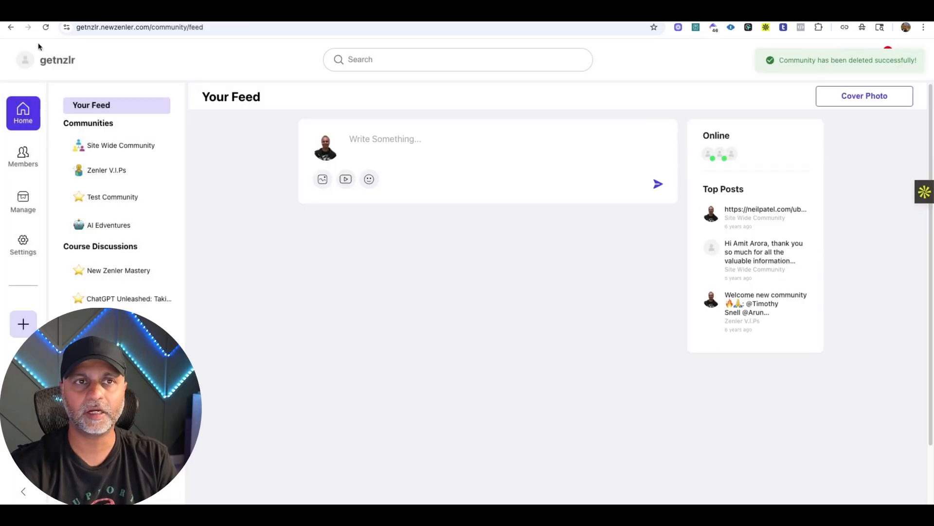
# Compare the remaining AI Edventures community's page with the Site Wide Community's cover photo and return to AI Edventures.
pyautogui.click(108, 224)
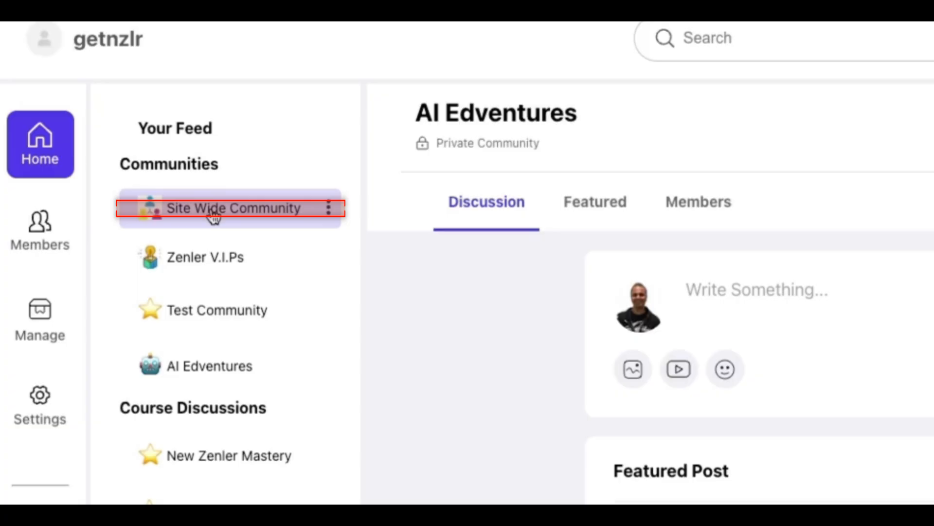
pyautogui.click(110, 145)
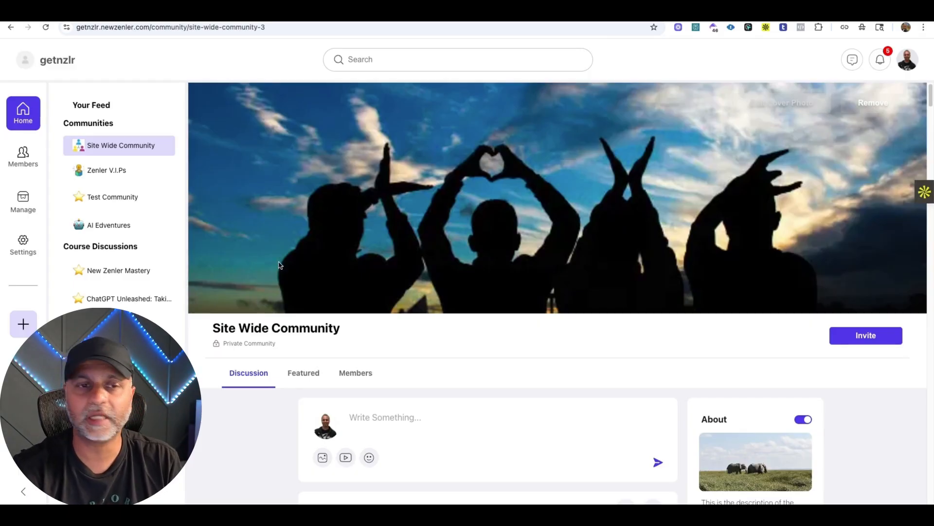
pyautogui.click(131, 342)
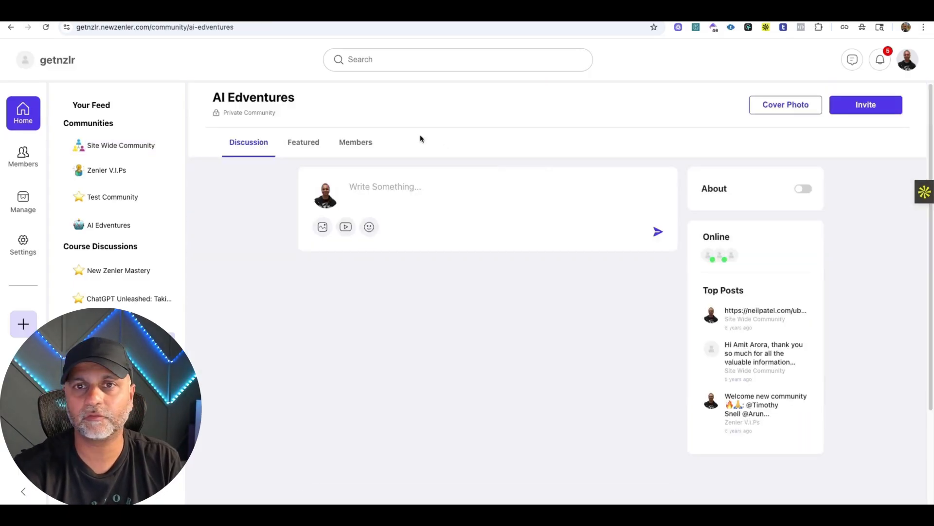
# Add the elephant photo from Downloads as the AI Edventures cover photo, adjusting its crop area slightly downward.
pyautogui.click(793, 108)
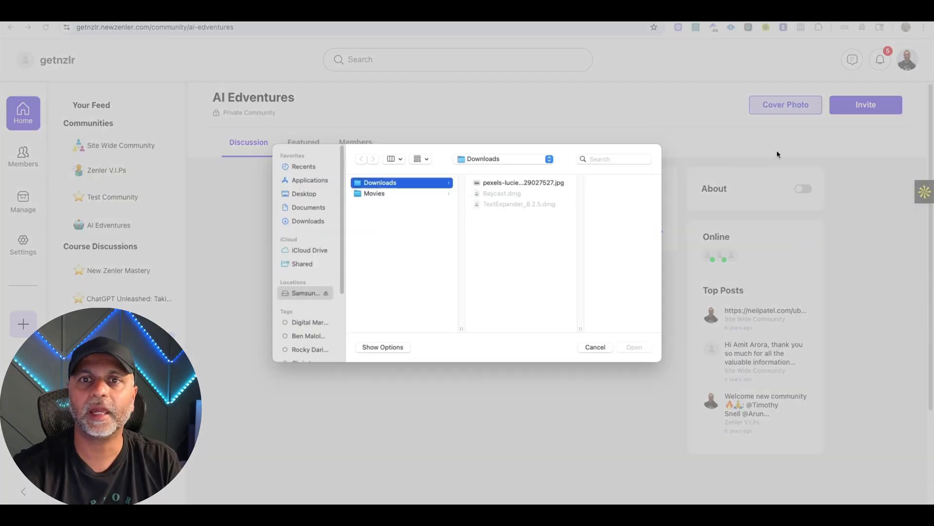
pyautogui.click(538, 186)
pyautogui.click(637, 347)
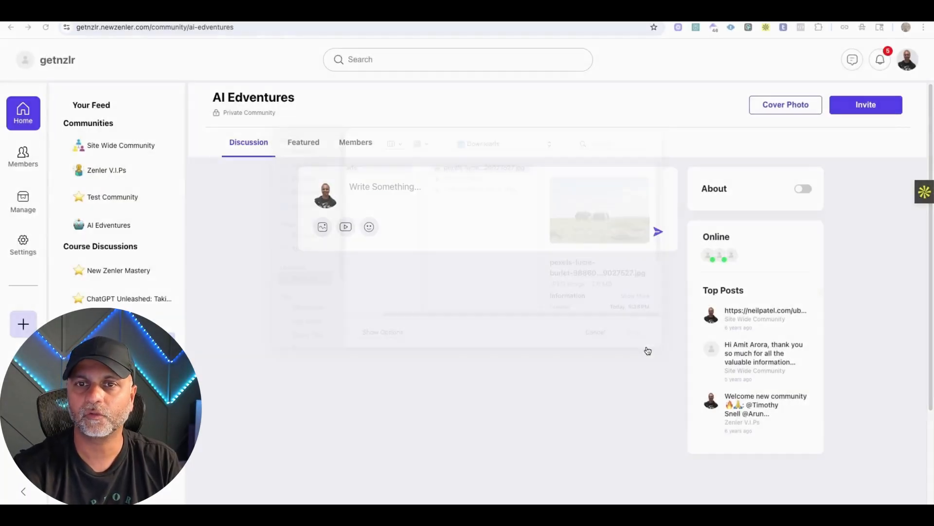
pyautogui.moveTo(521, 294); pyautogui.dragTo(522, 304)
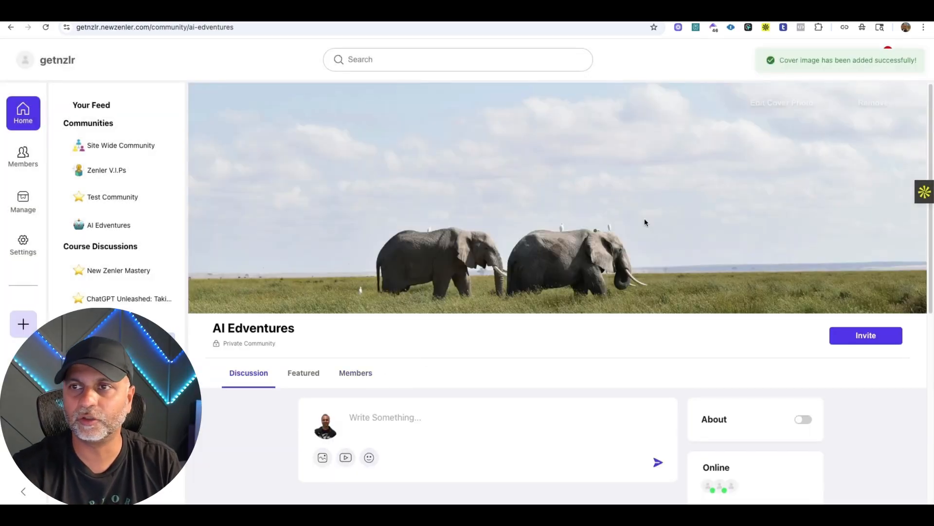
# Replace the cover photo with the same elephant image, checking the recommended image size before adding it.
pyautogui.click(781, 113)
pyautogui.click(642, 347)
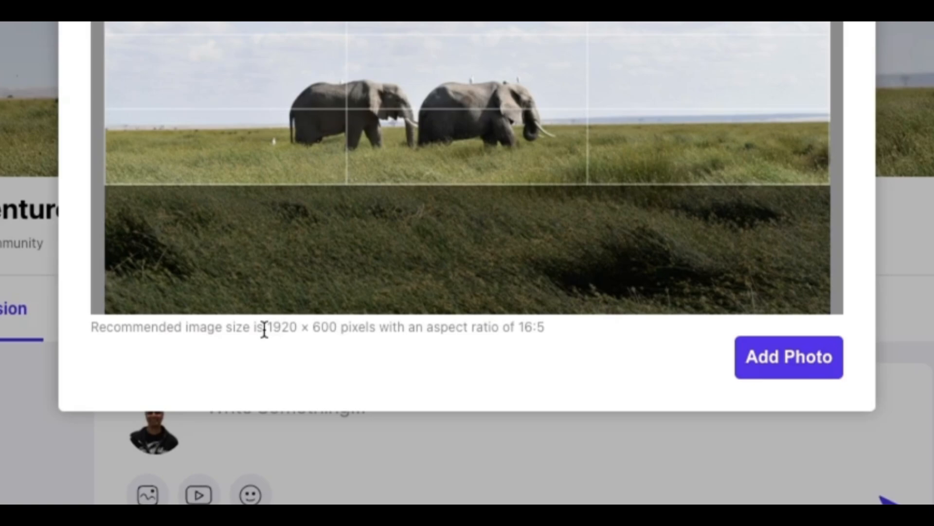
pyautogui.moveTo(376, 381); pyautogui.dragTo(501, 381)
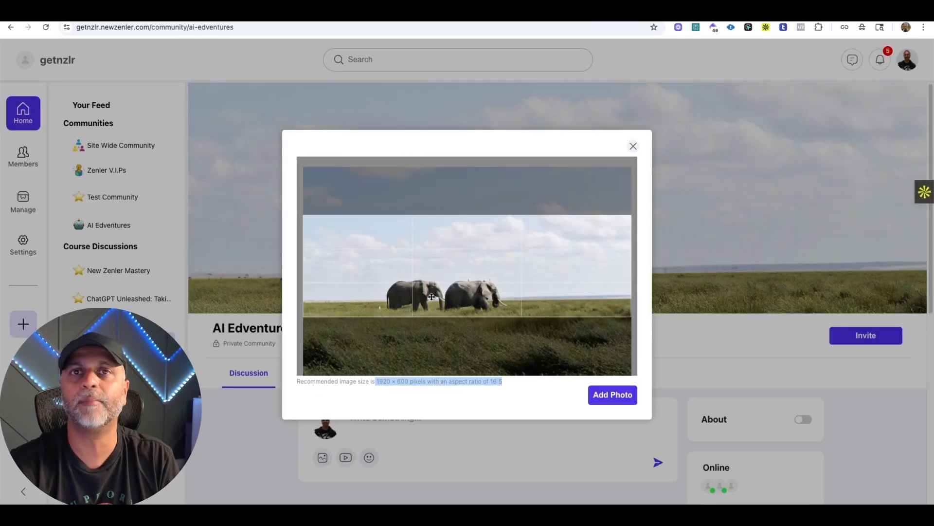
pyautogui.click(612, 395)
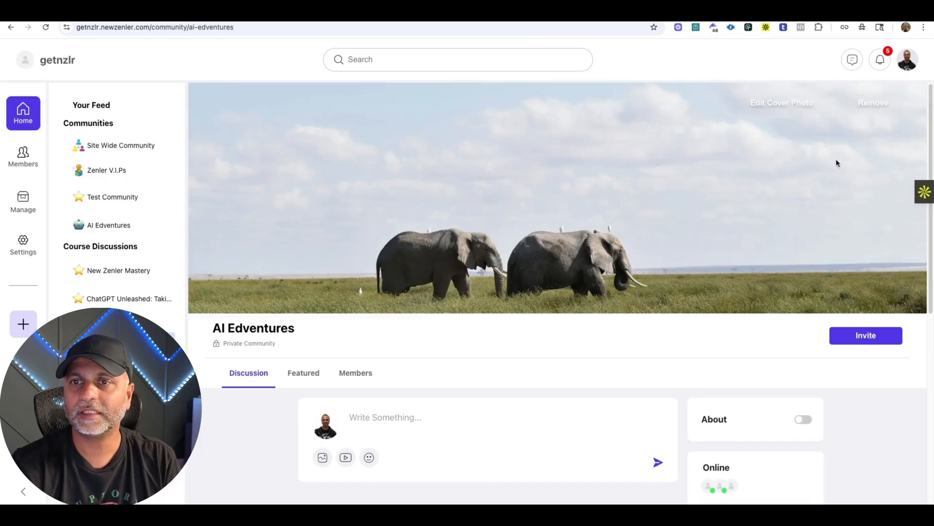
# Open the Site Wide Community and start a new discussion post, placing the cursor in its title.
pyautogui.click(126, 149)
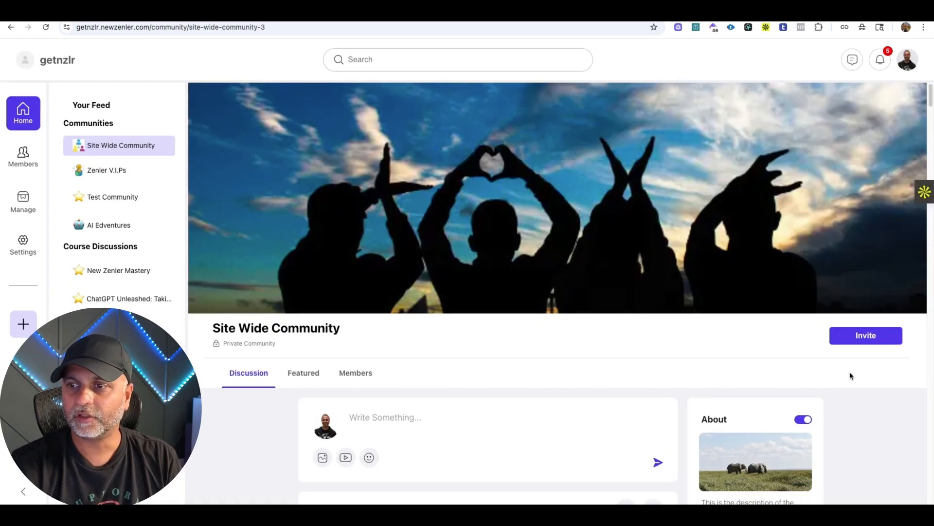
pyautogui.scroll(-2, 563, 300)
pyautogui.scroll(-1, 563, 300)
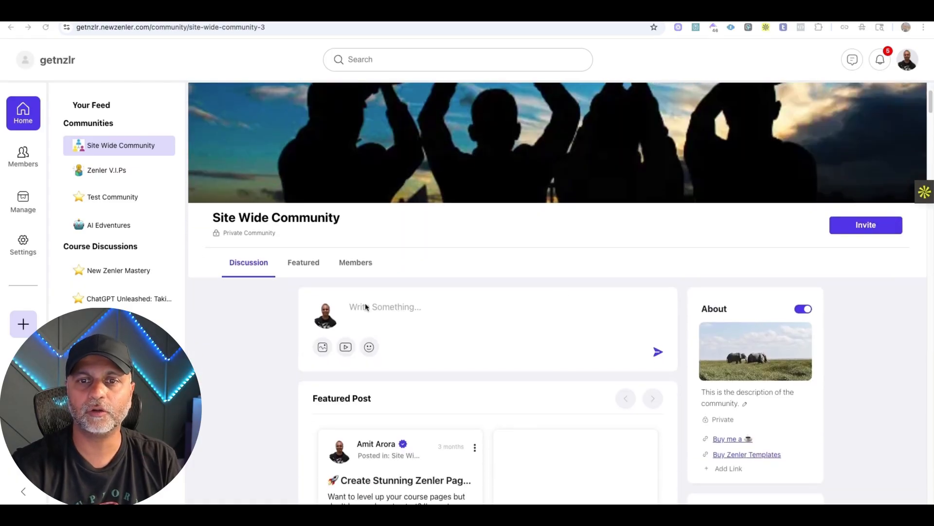
pyautogui.click(382, 312)
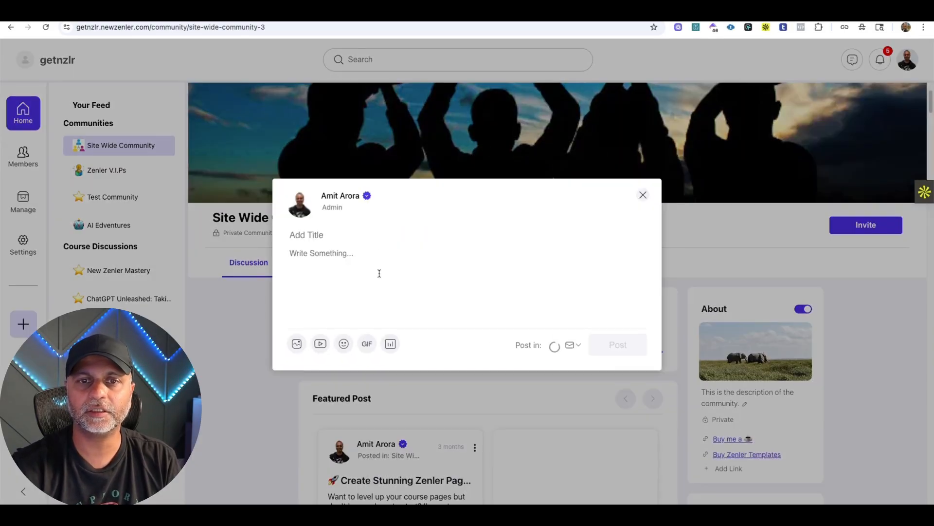
pyautogui.click(354, 236)
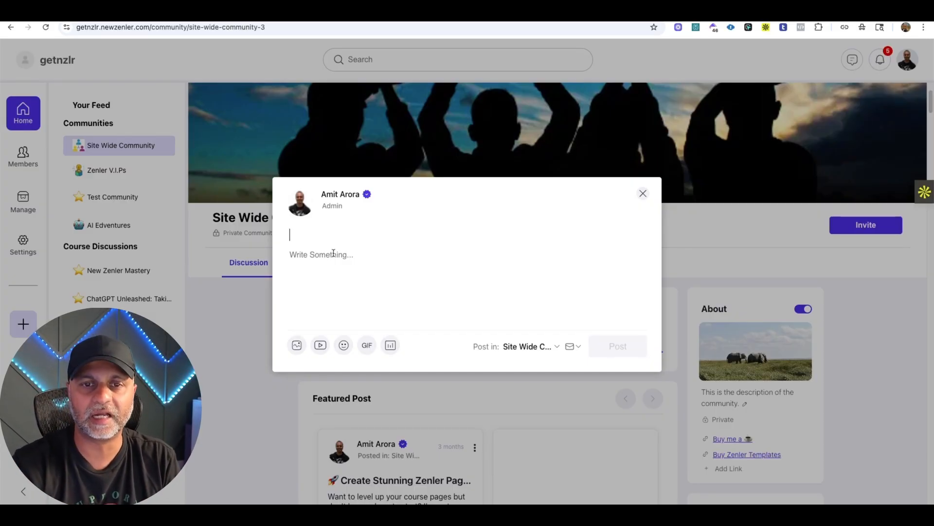
# Choose Site Wide Community as the post's destination and toggle the option to send an email notification to all members.
pyautogui.click(525, 347)
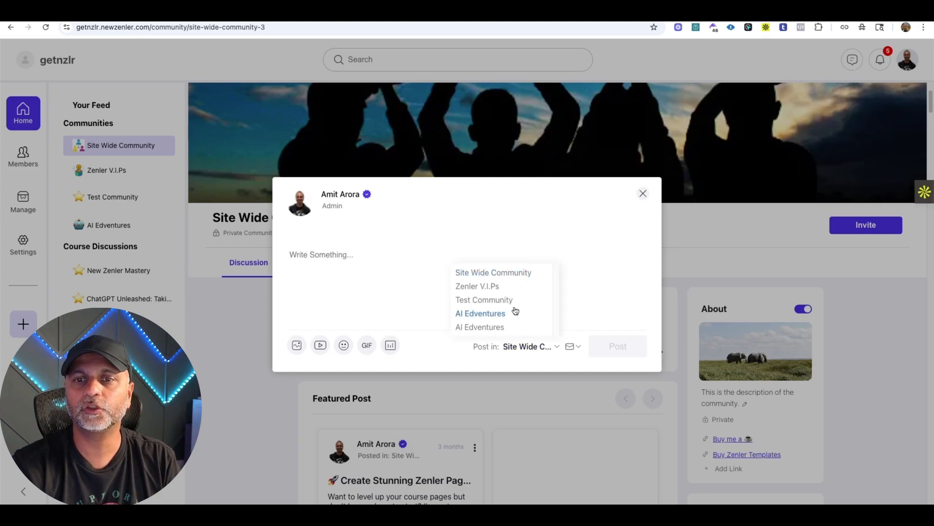
pyautogui.click(503, 271)
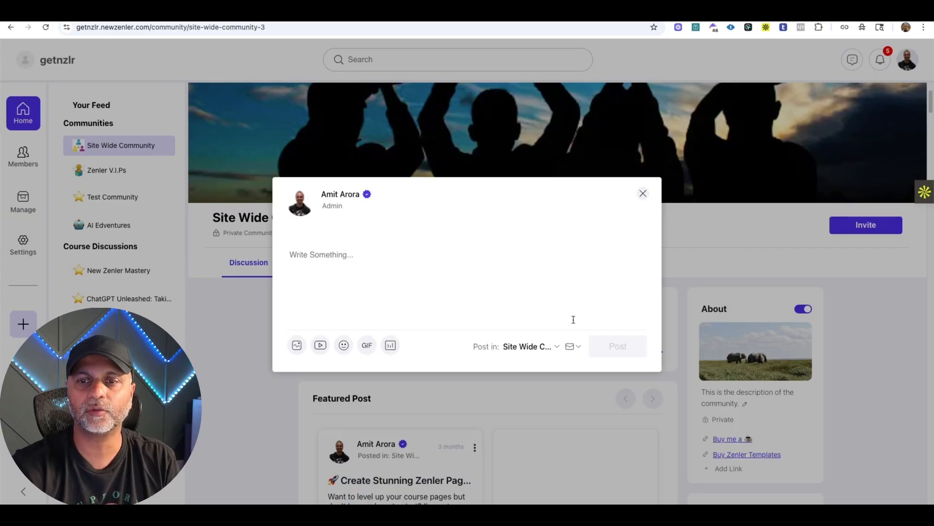
pyautogui.click(572, 346)
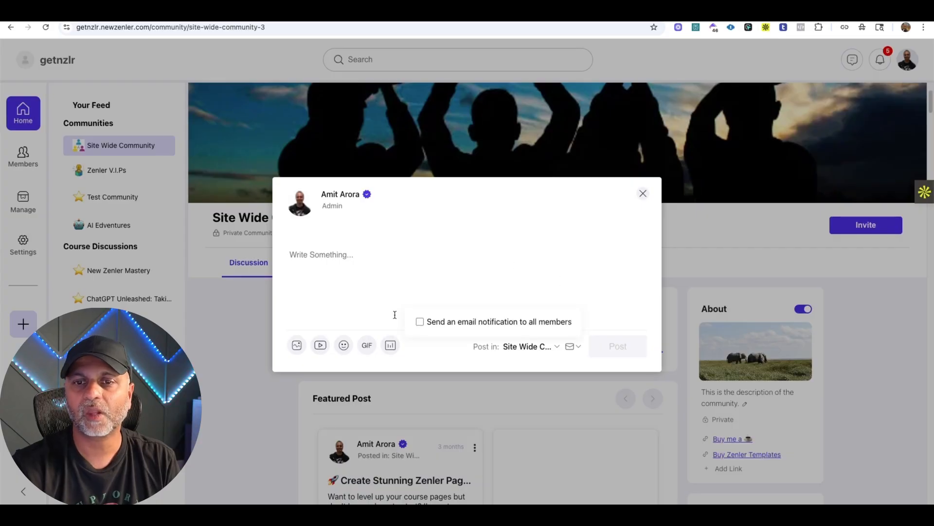
pyautogui.click(438, 326)
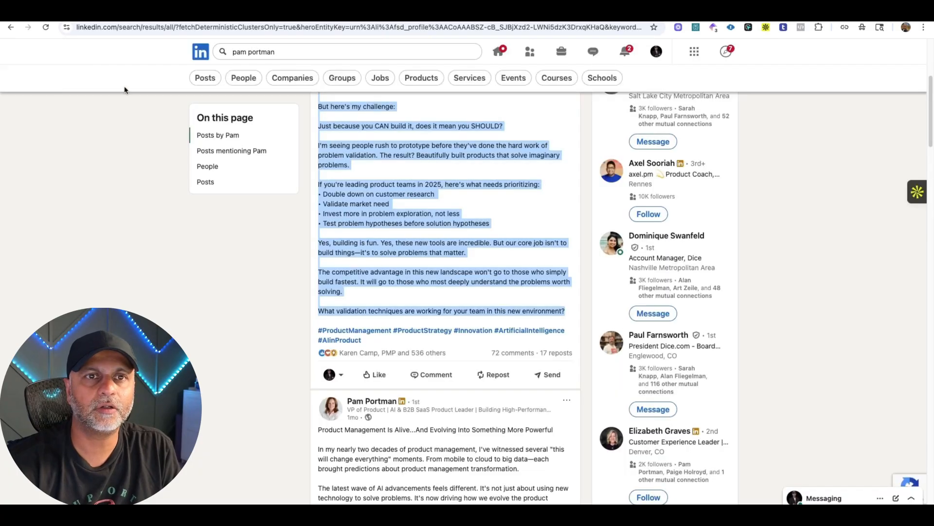
# Switch to LinkedIn, leave the search results for the home feed and look for a sample post near its beginning.
pyautogui.click(204, 79)
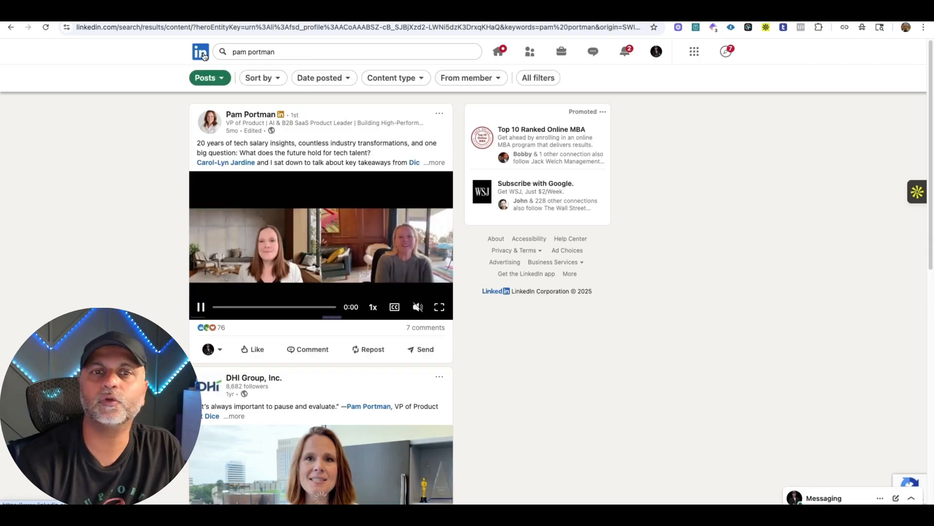
pyautogui.click(205, 56)
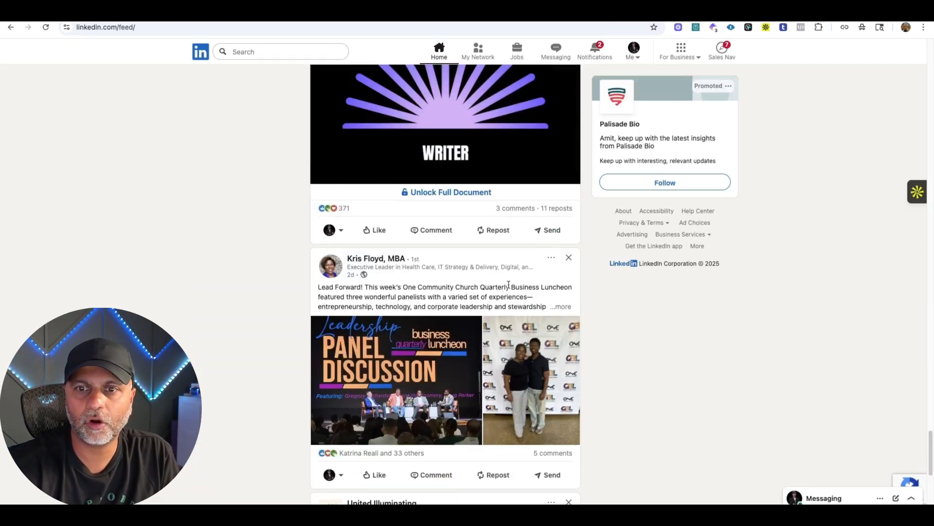
pyautogui.scroll(20, 509, 285)
pyautogui.scroll(10, 509, 287)
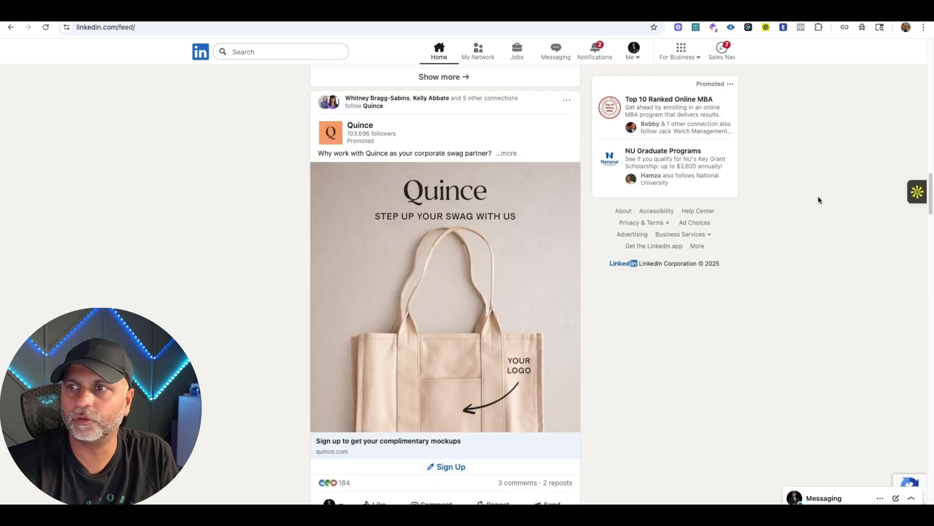
pyautogui.moveTo(931, 178); pyautogui.dragTo(932, 29)
pyautogui.scroll(-1, 458, 258)
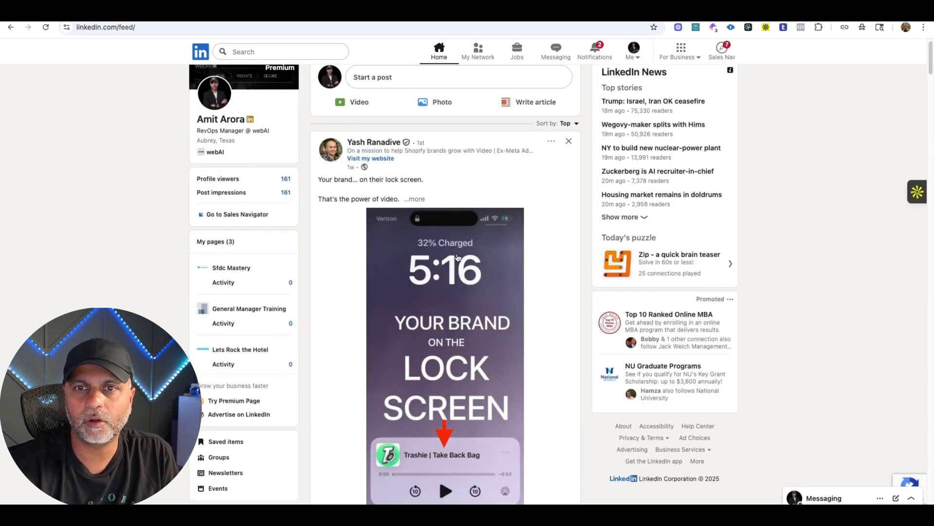
pyautogui.click(457, 256)
pyautogui.rightClick(325, 286)
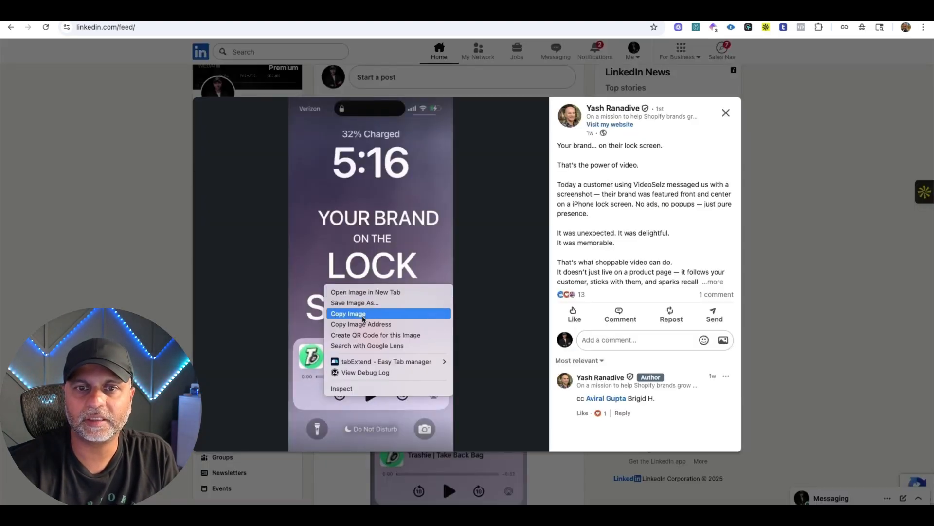
pyautogui.click(362, 314)
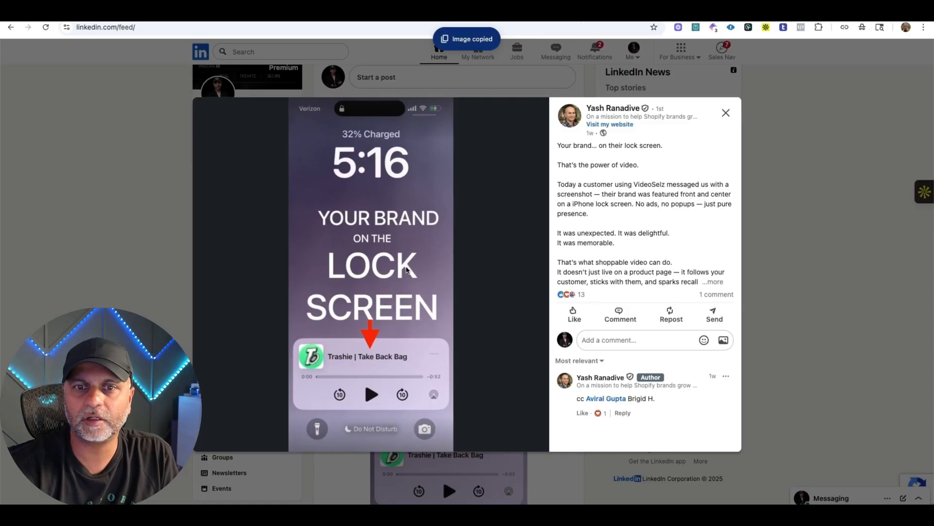
pyautogui.rightClick(406, 270)
pyautogui.click(420, 281)
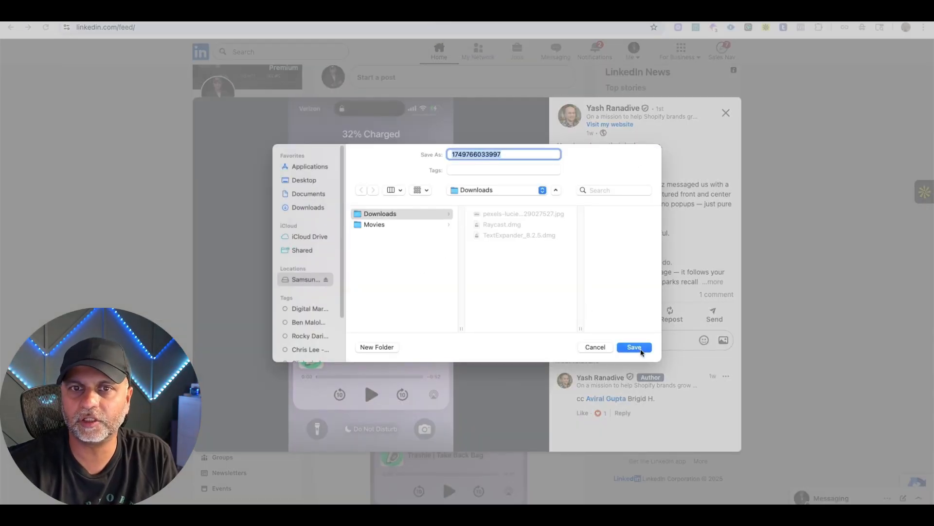
pyautogui.click(636, 339)
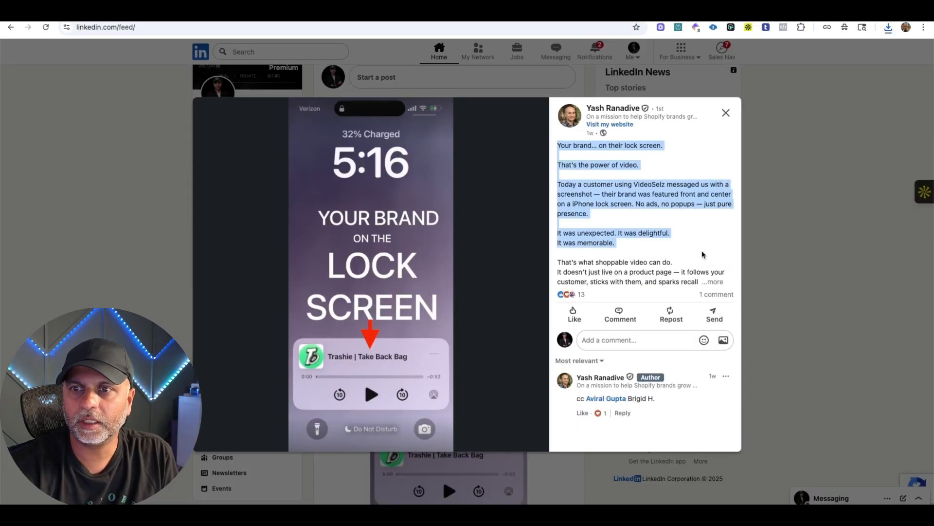
# Copy the post's full text into the Zenler draft and use "Your brand… on their lock screen." as the title.
pyautogui.moveTo(702, 254); pyautogui.dragTo(713, 282)
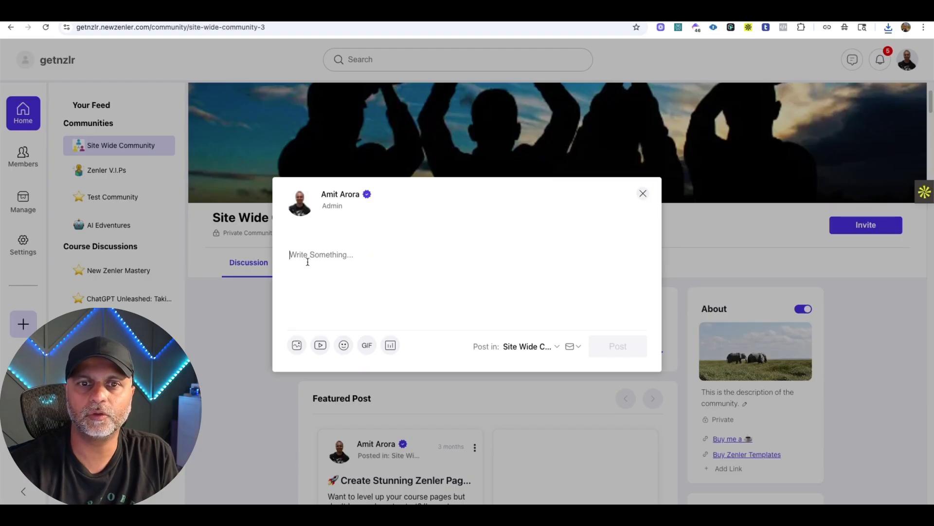
pyautogui.press('super+v')
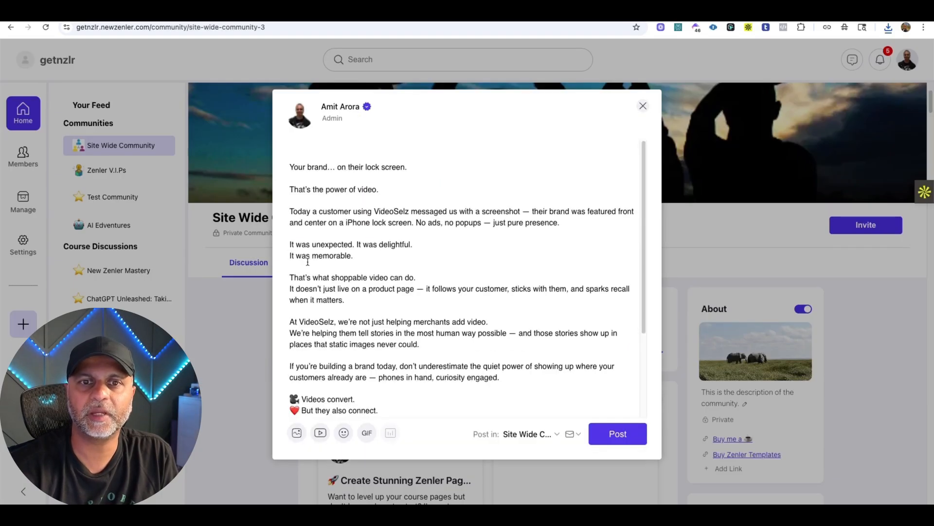
pyautogui.click(340, 167)
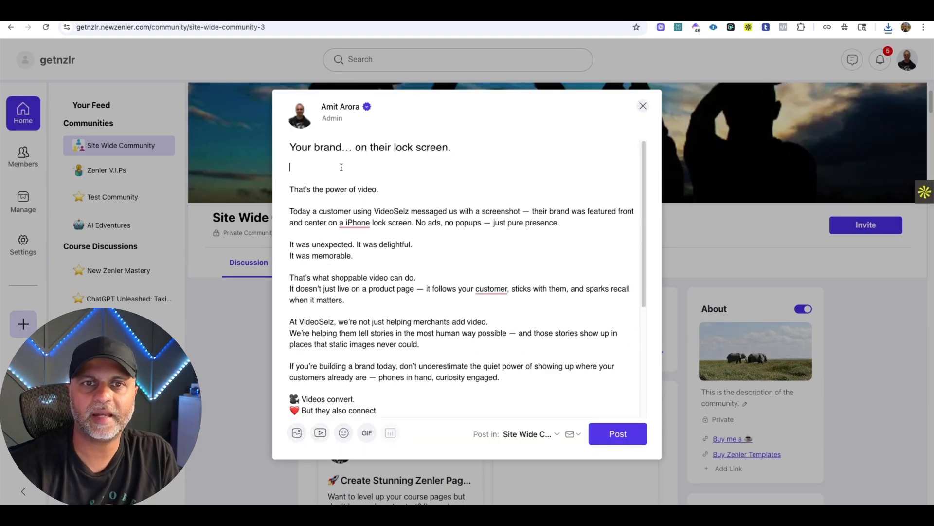
pyautogui.press('Delete')
pyautogui.press('Delete')
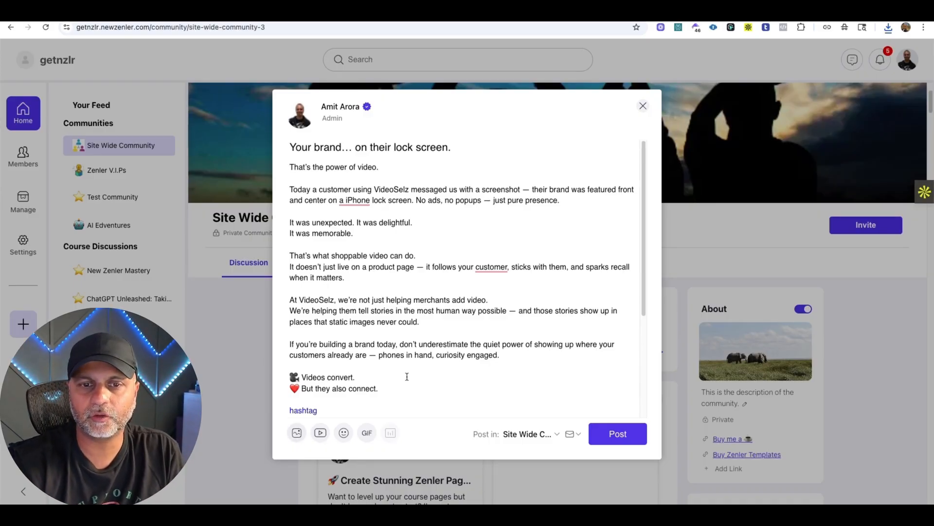
# Delete the stray "hashtag" line above the #shopify tag in the post draft.
pyautogui.scroll(-3, 407, 376)
pyautogui.moveTo(330, 255); pyautogui.dragTo(279, 252)
pyautogui.press('BackSpace')
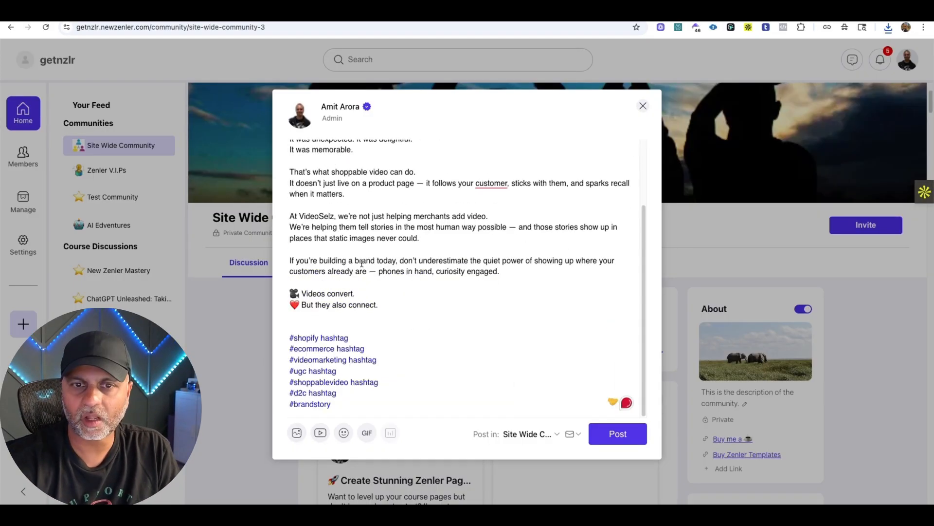
# Attach the lock screen image 1749766033997.jpeg from Downloads to the post draft.
pyautogui.click(296, 433)
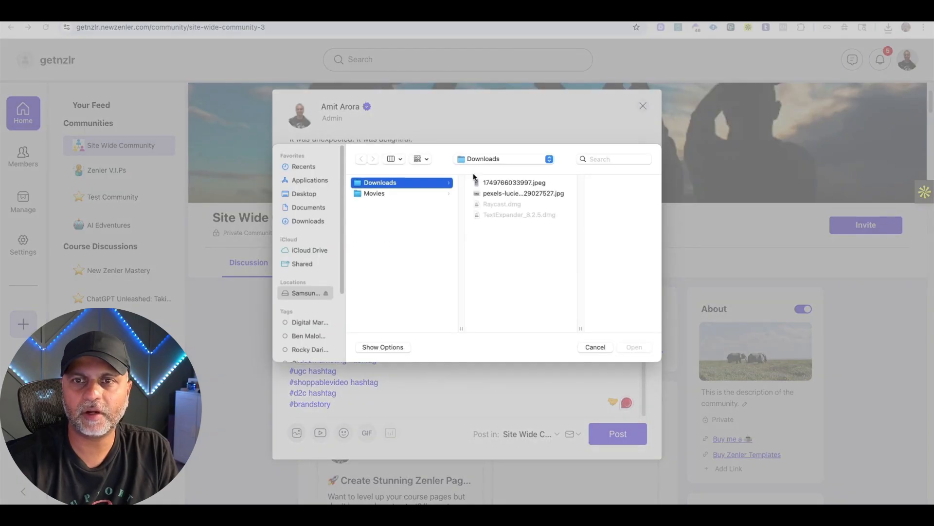
pyautogui.click(527, 185)
pyautogui.click(650, 347)
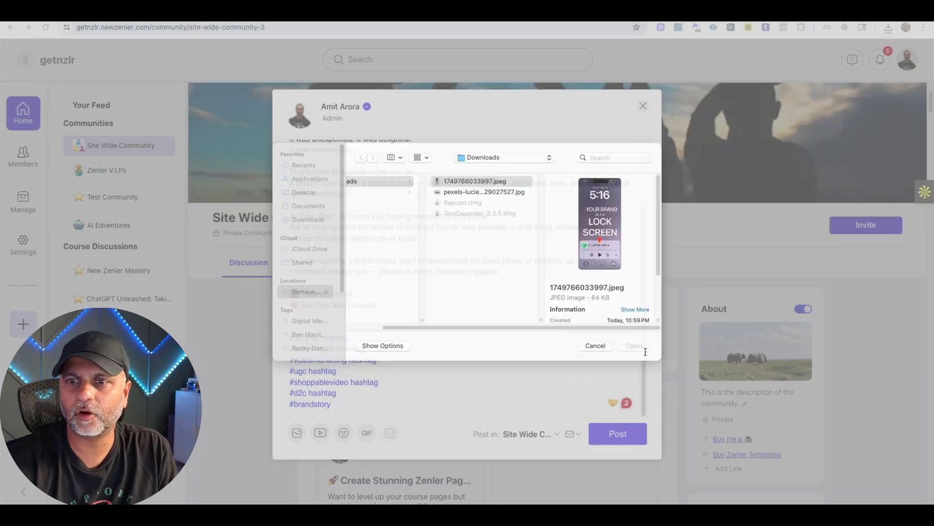
pyautogui.scroll(5, 413, 288)
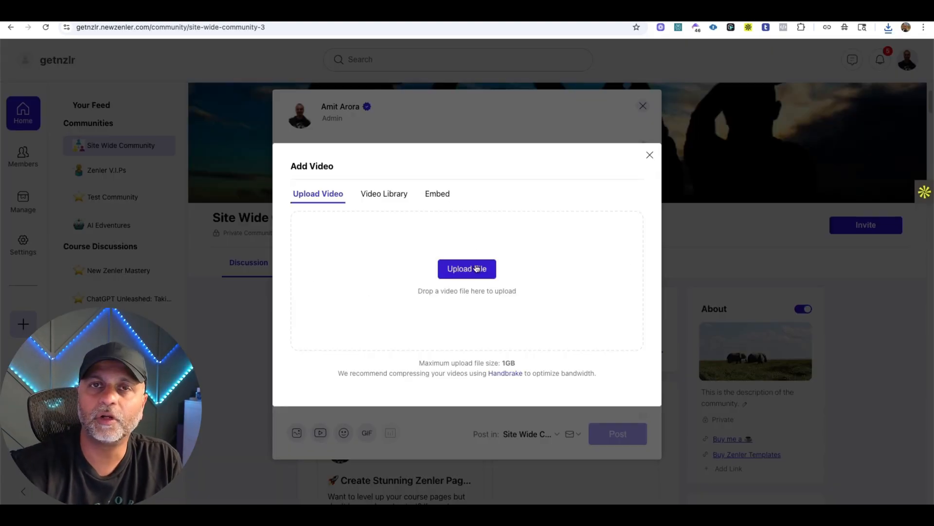
# Review the video library option and embed the YouTube video URL from the clipboard history in the post draft.
pyautogui.click(381, 195)
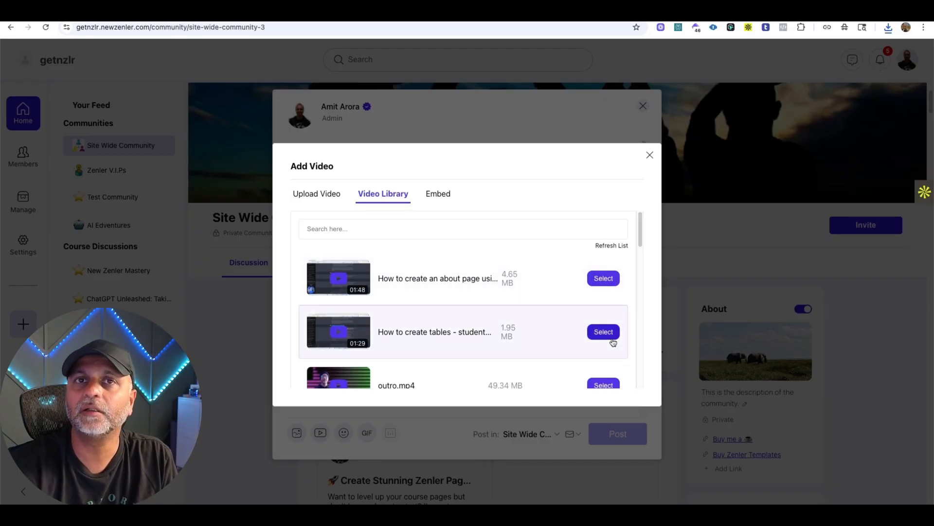
pyautogui.click(439, 196)
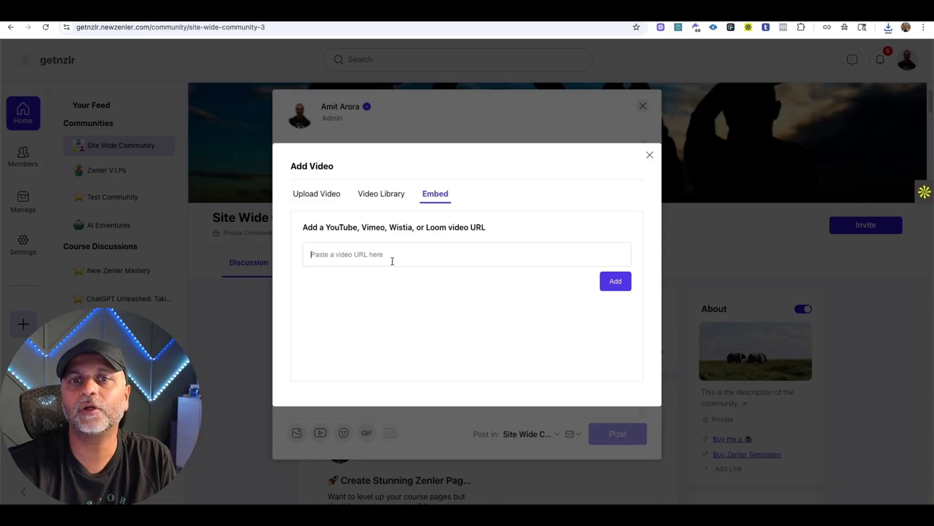
pyautogui.click(634, 7)
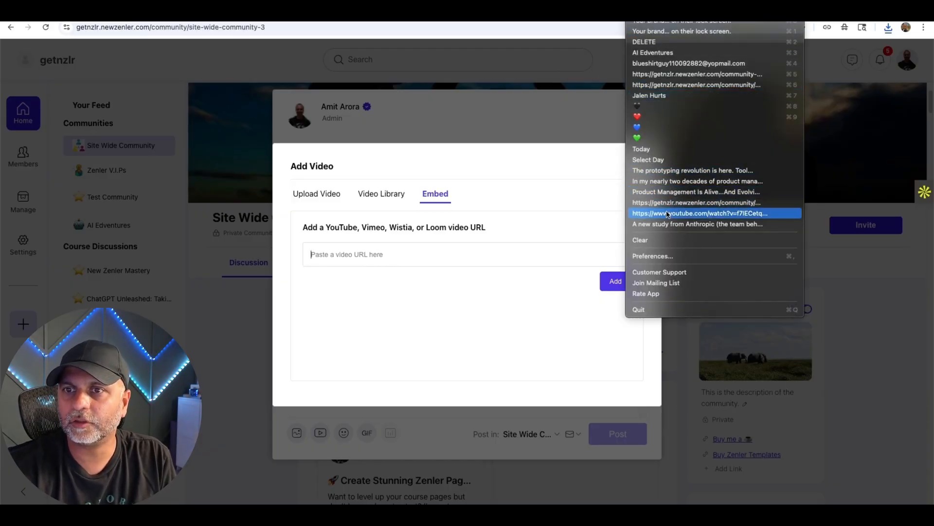
pyautogui.click(686, 214)
pyautogui.click(621, 283)
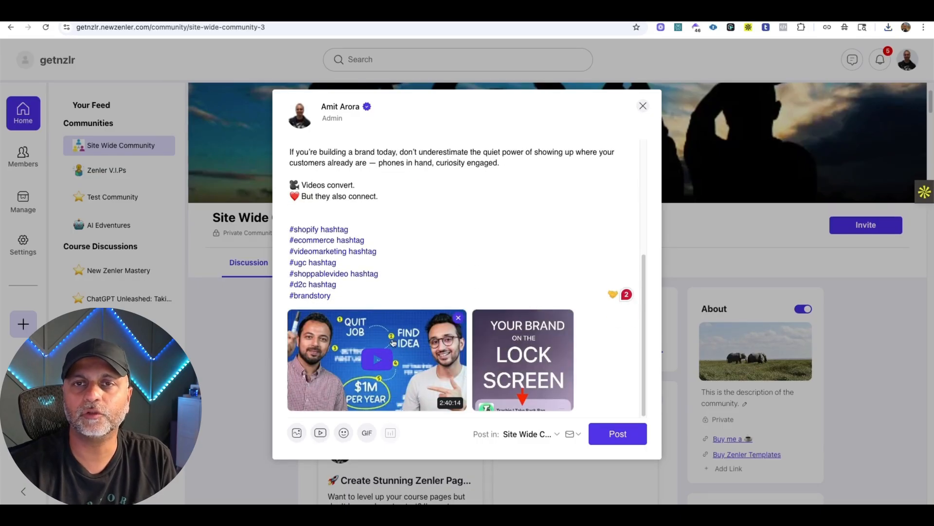
# Remove the embedded YouTube video from the post draft.
pyautogui.click(564, 319)
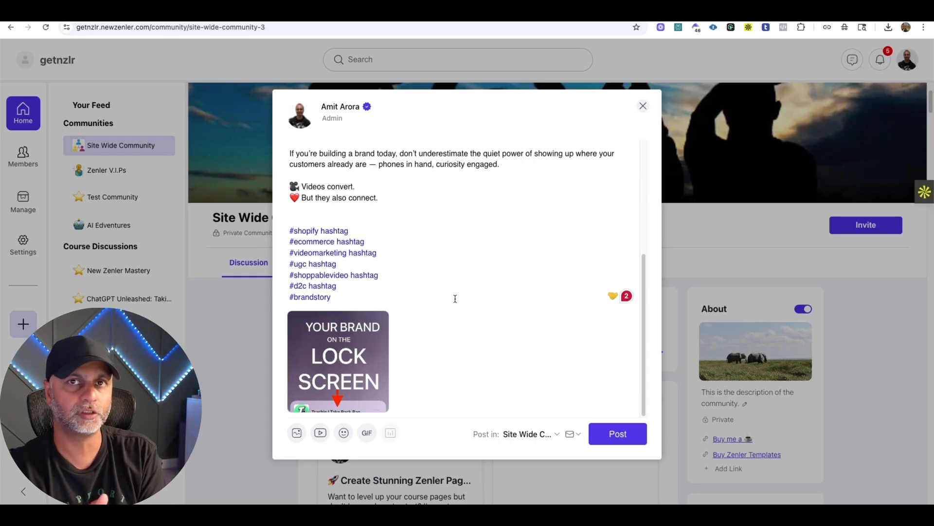
pyautogui.moveTo(376, 338)
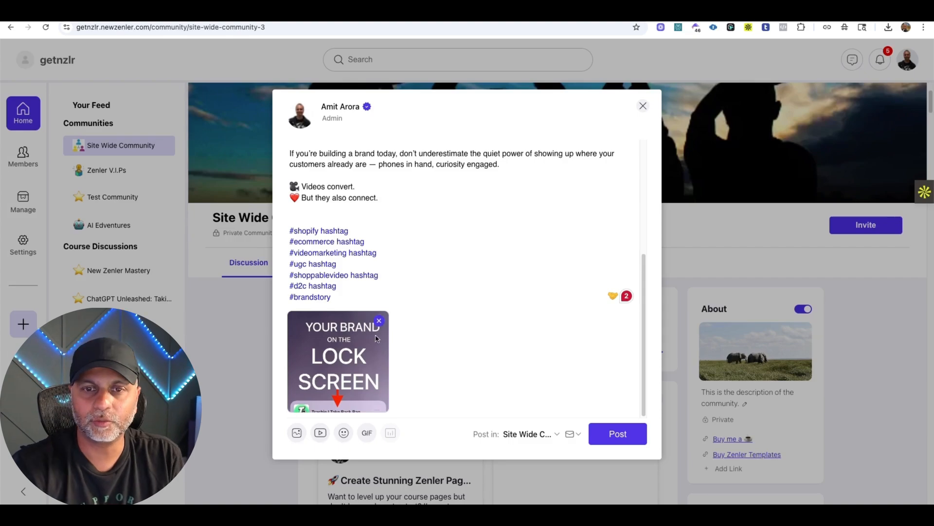
# Add a trending GIF of a man in a dark head wrap and embed the copied YouTube video in the post draft.
pyautogui.click(367, 433)
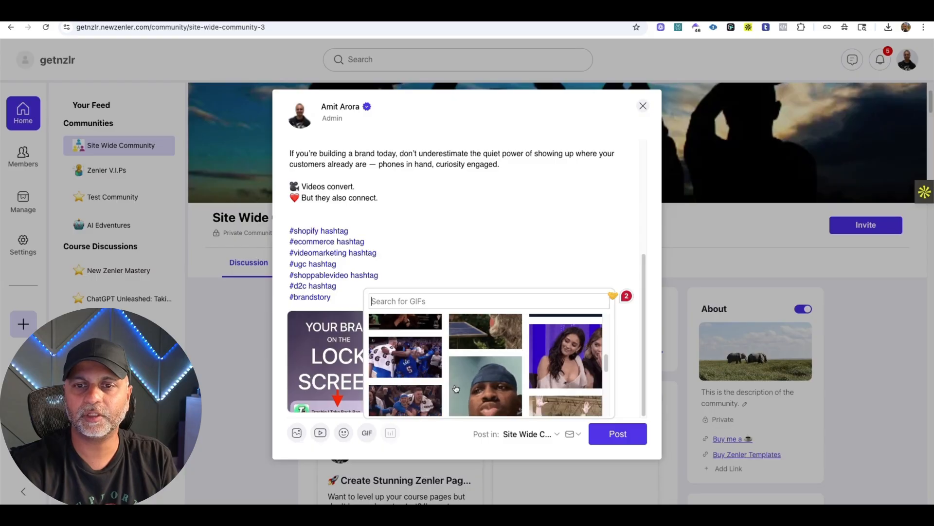
pyautogui.click(460, 372)
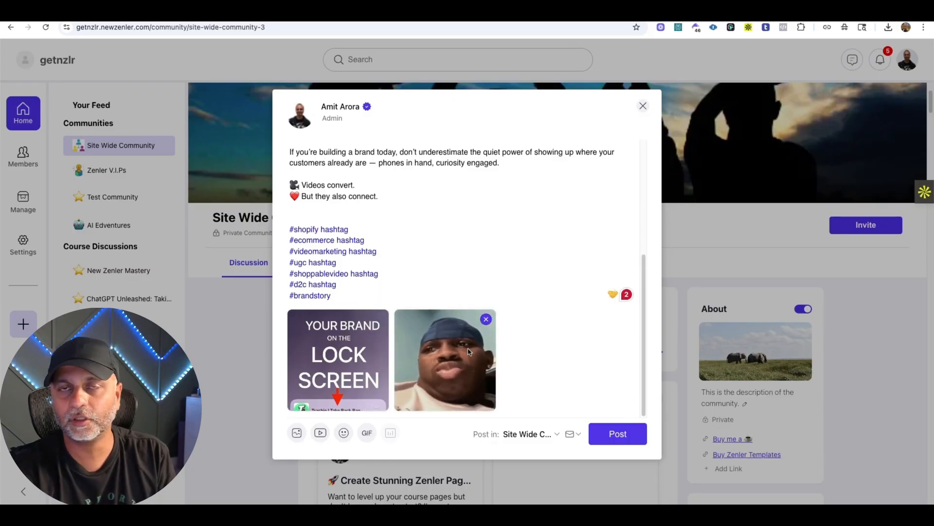
pyautogui.click(320, 433)
pyautogui.click(446, 195)
pyautogui.click(419, 252)
pyautogui.write('https://www.youtube.com/watch?v=f7IECetqDLY')
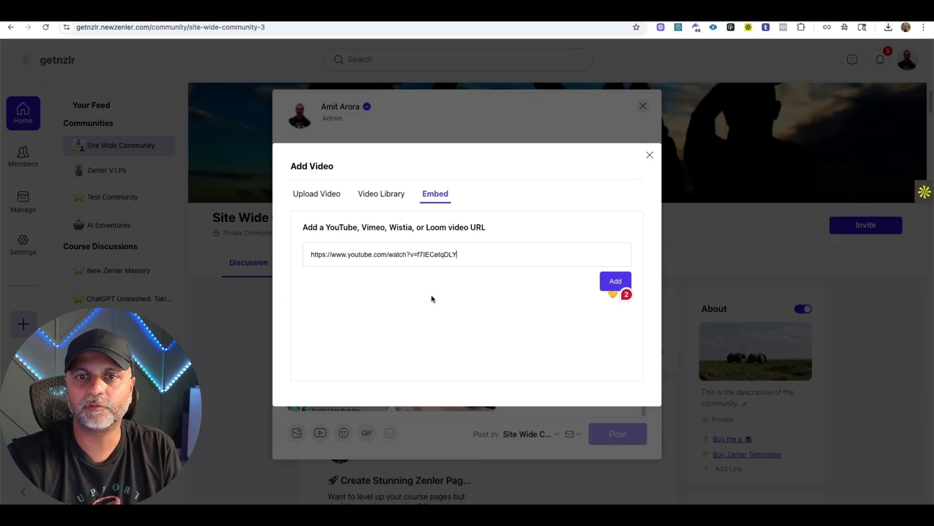
pyautogui.click(615, 281)
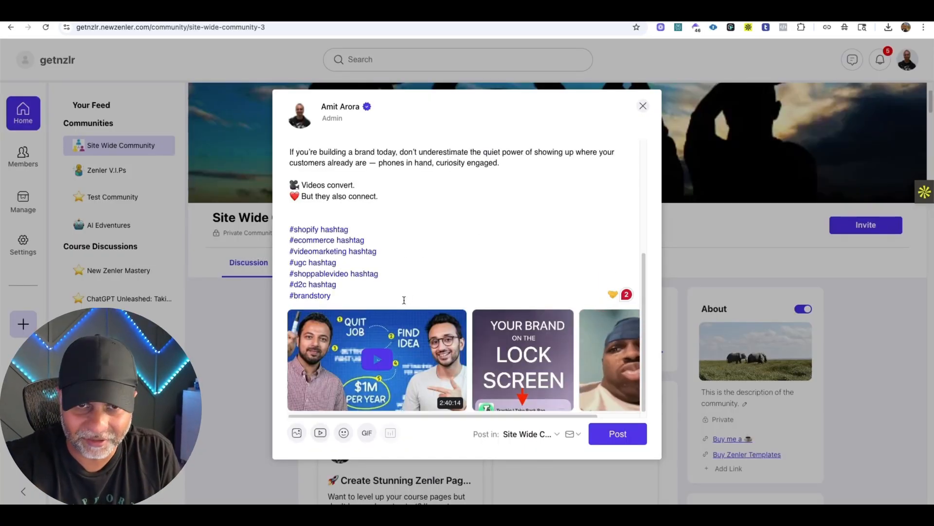
# Publish the post in the Site Wide Community with only the lock screen image attached.
pyautogui.scroll(5, 464, 290)
pyautogui.scroll(-5, 464, 290)
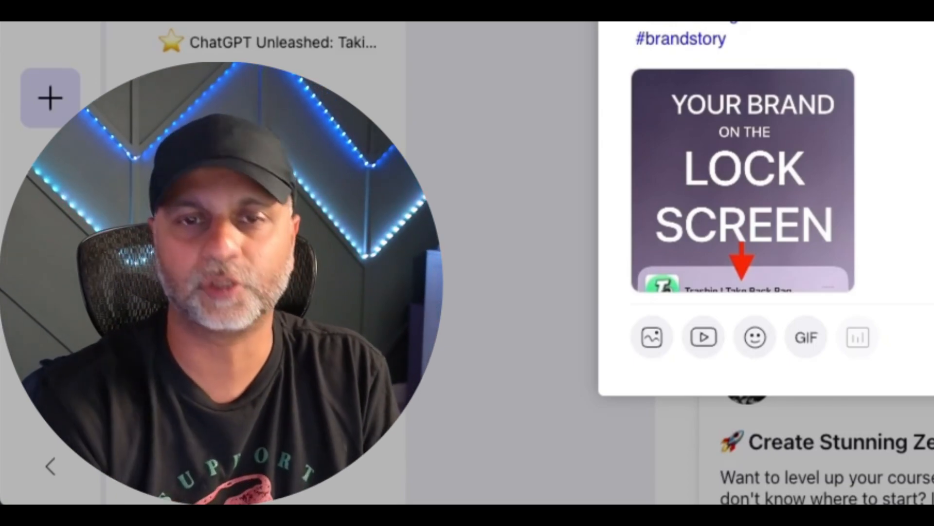
pyautogui.scroll(5, 779, 180)
pyautogui.scroll(-5, 779, 180)
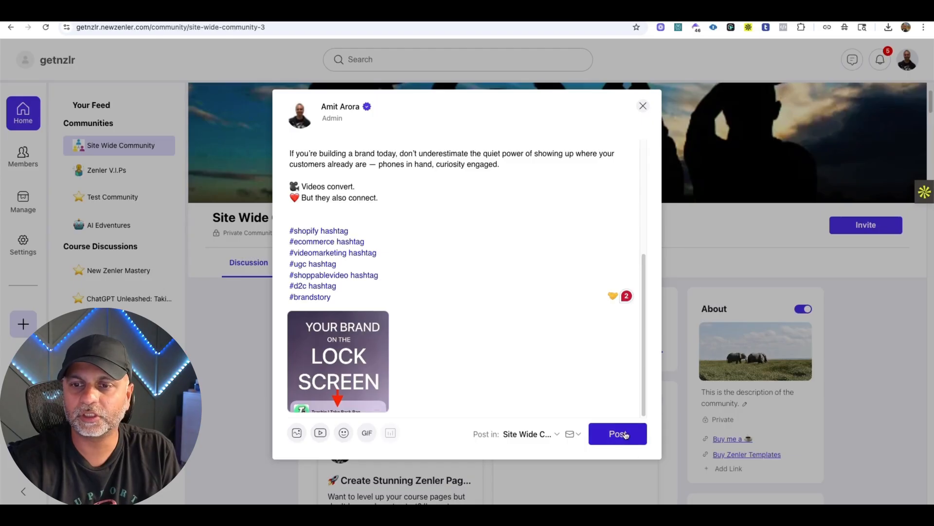
pyautogui.click(626, 434)
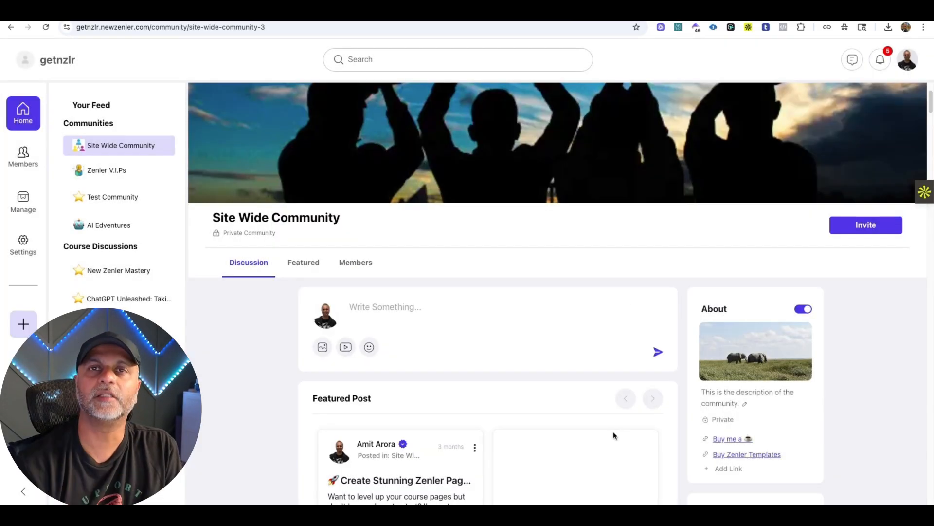
# Look over the newly published lock screen post in the discussion feed and the options available for it.
pyautogui.scroll(-12, 614, 432)
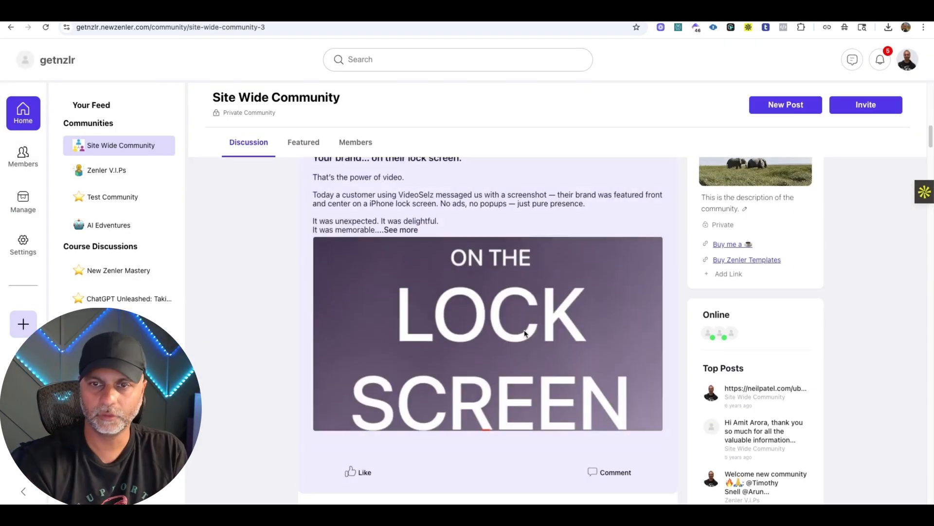
pyautogui.scroll(3, 535, 349)
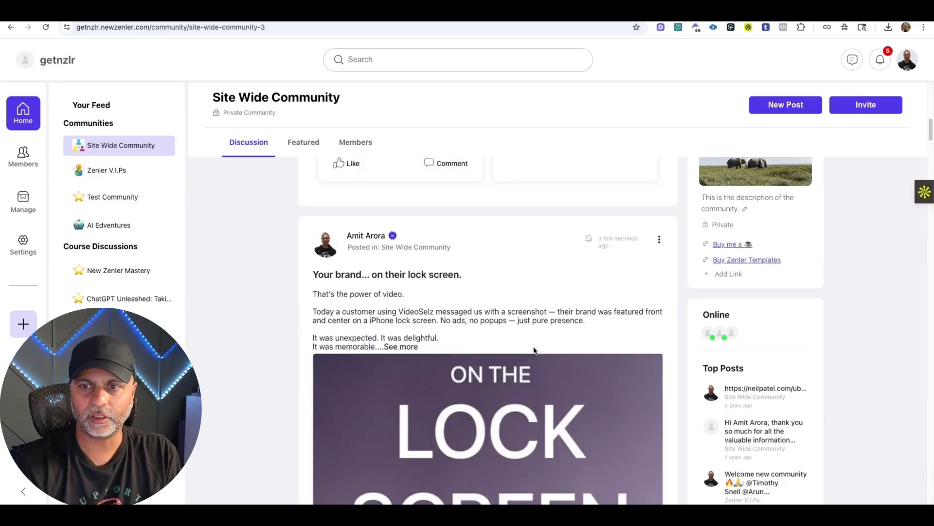
pyautogui.scroll(-2, 533, 347)
pyautogui.scroll(2, 535, 350)
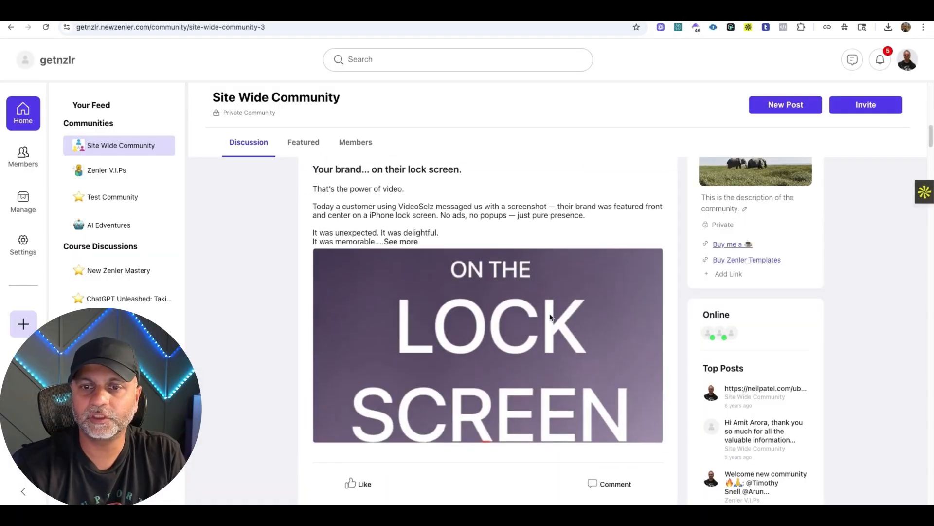
pyautogui.scroll(5, 551, 315)
pyautogui.click(659, 316)
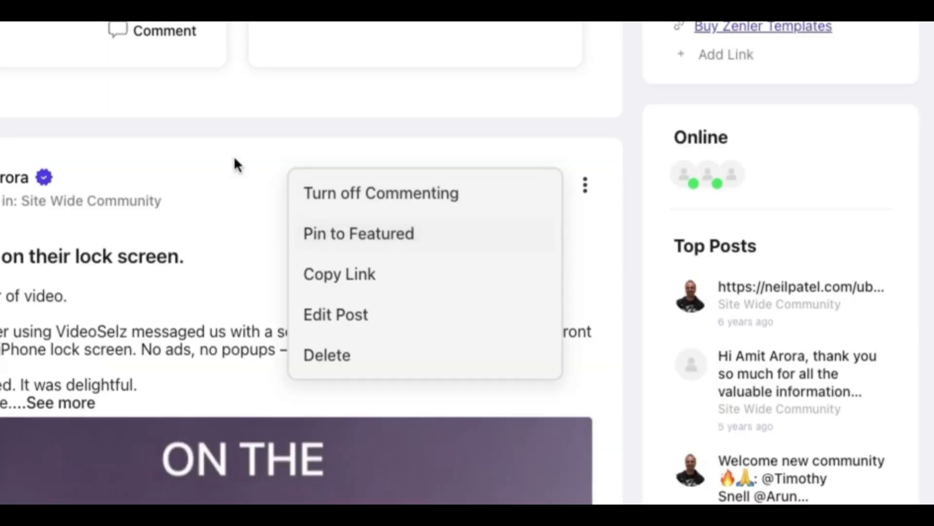
# Review the Featured Post section and the community's full list of featured posts.
pyautogui.scroll(3, 234, 163)
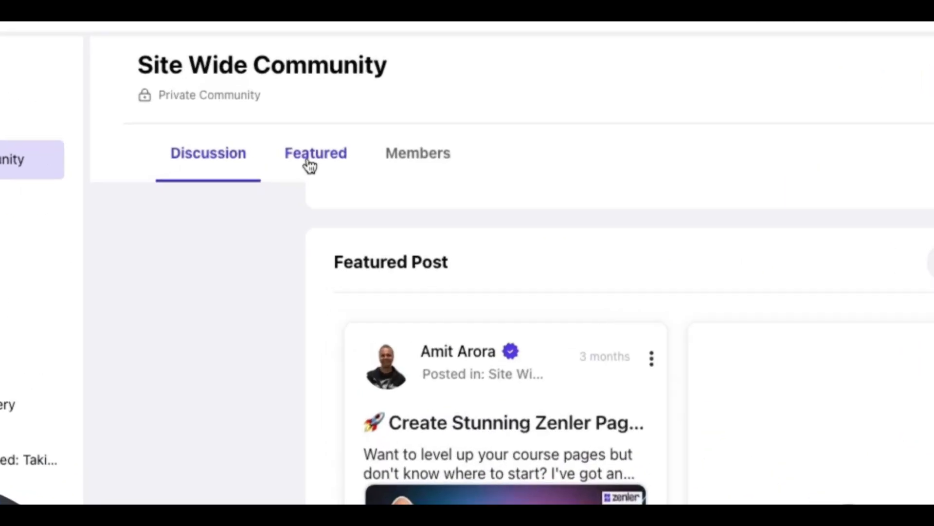
pyautogui.click(300, 146)
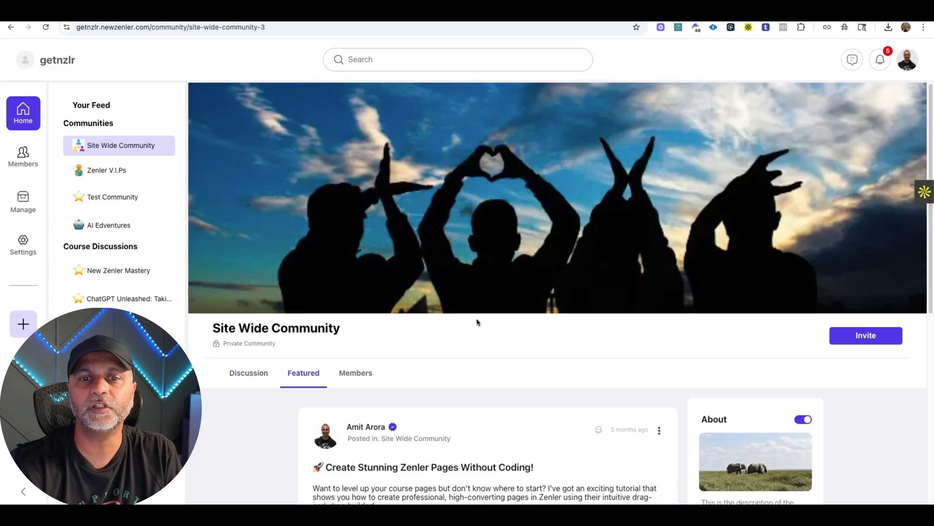
pyautogui.scroll(-3, 477, 321)
pyautogui.scroll(-5, 501, 365)
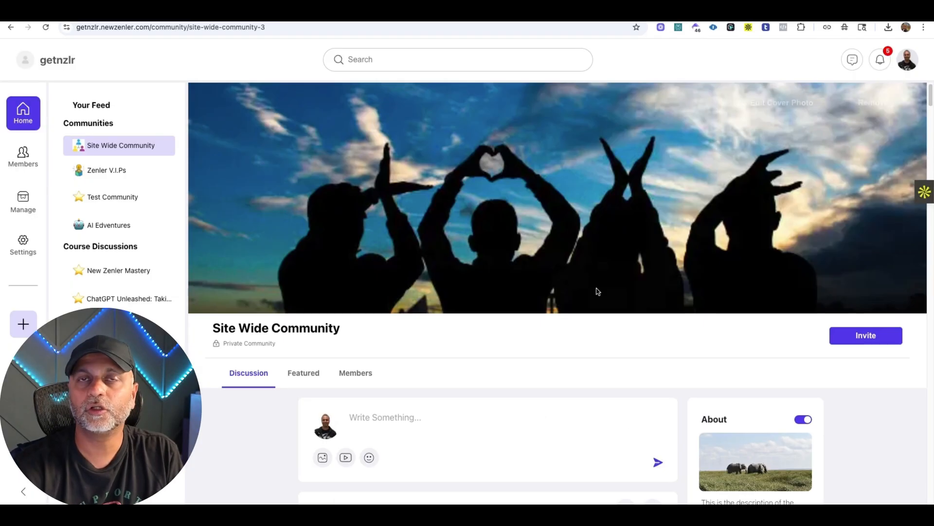
# Pin the lock screen post to Featured from the discussion feed.
pyautogui.scroll(-10, 624, 291)
pyautogui.click(659, 179)
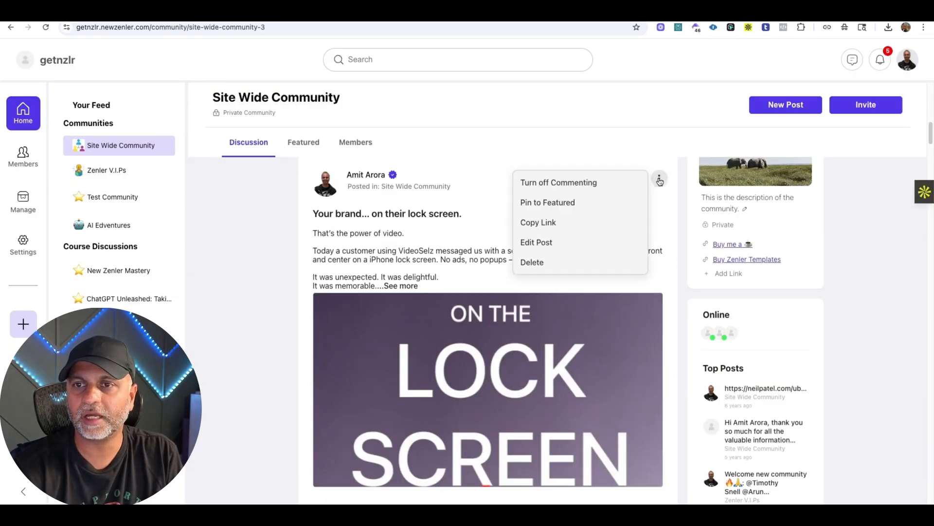
pyautogui.click(541, 202)
# Edit the lock screen post, deleting the "Videos convert." and "But they also connect." lines and removing the LinkedIn link preview.
pyautogui.click(658, 199)
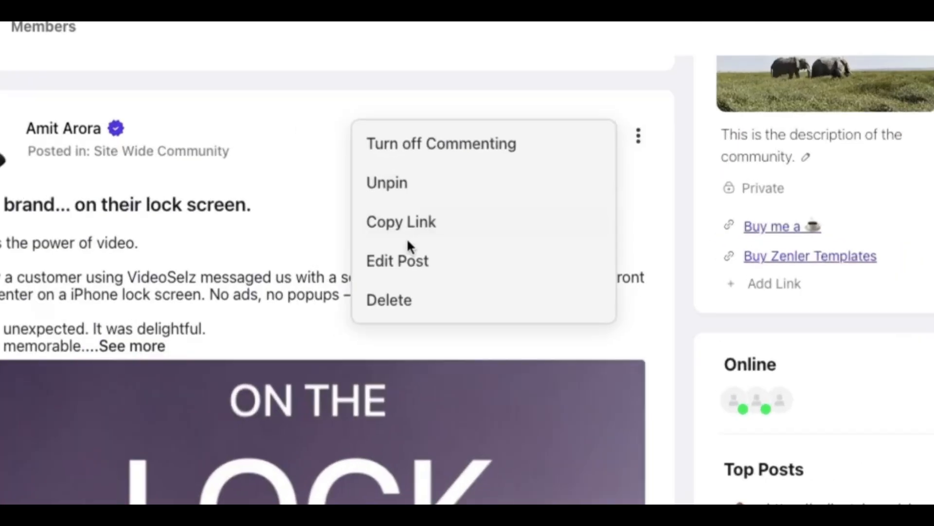
pyautogui.click(543, 244)
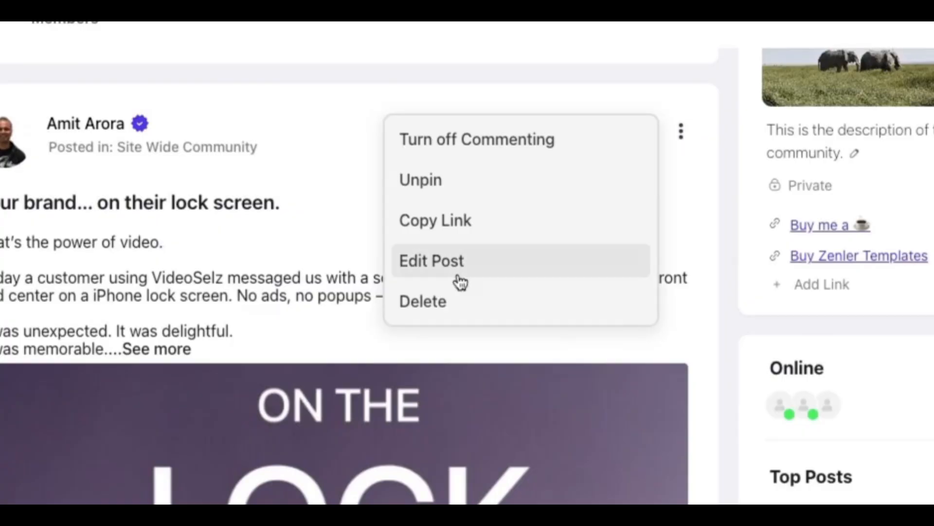
pyautogui.click(459, 279)
pyautogui.scroll(-5, 484, 273)
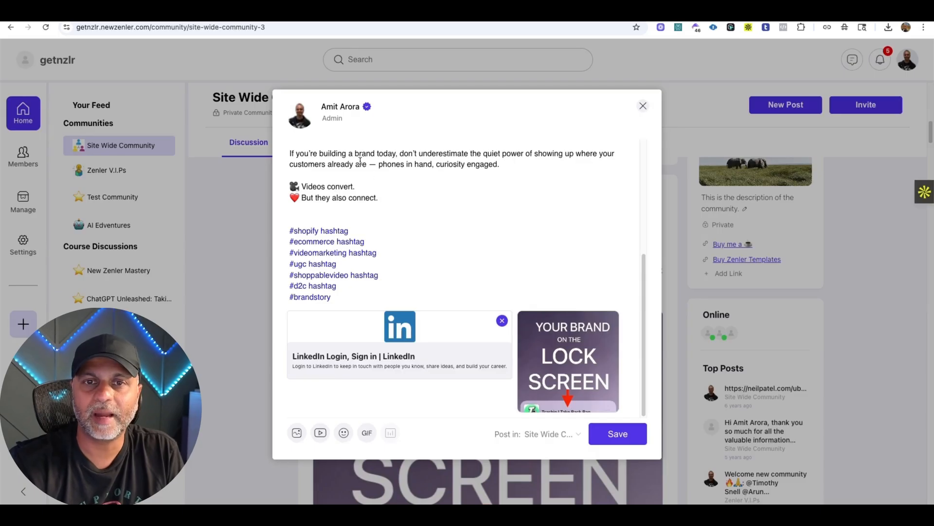
pyautogui.moveTo(382, 197); pyautogui.dragTo(291, 185)
pyautogui.press('BackSpace')
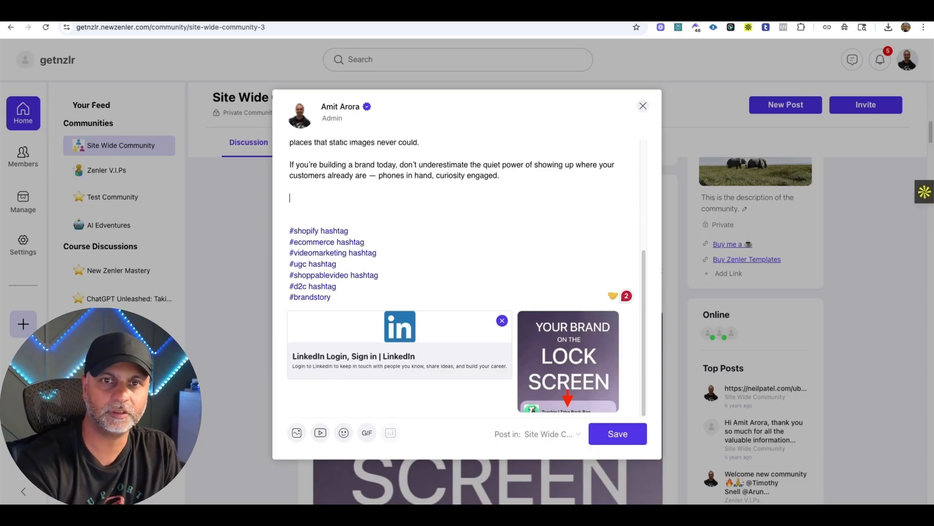
pyautogui.press('BackSpace')
pyautogui.click(503, 321)
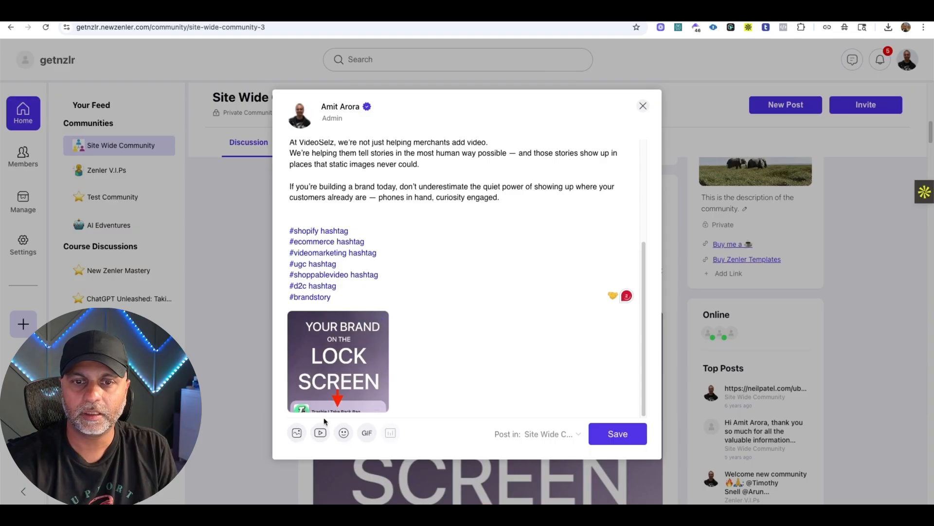
# Embed the YouTube video URL from the clipboard history in the post and save the edited post.
pyautogui.click(320, 433)
pyautogui.click(437, 194)
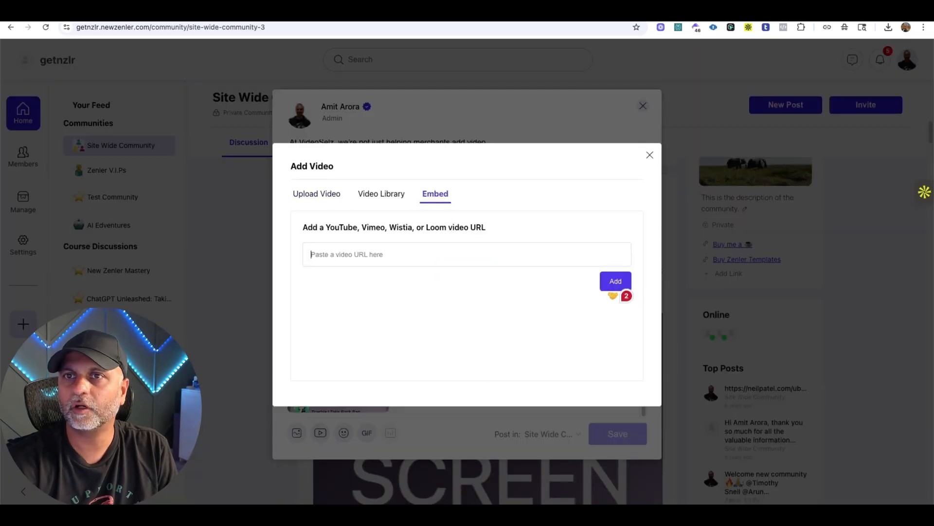
pyautogui.click(634, 10)
pyautogui.click(680, 224)
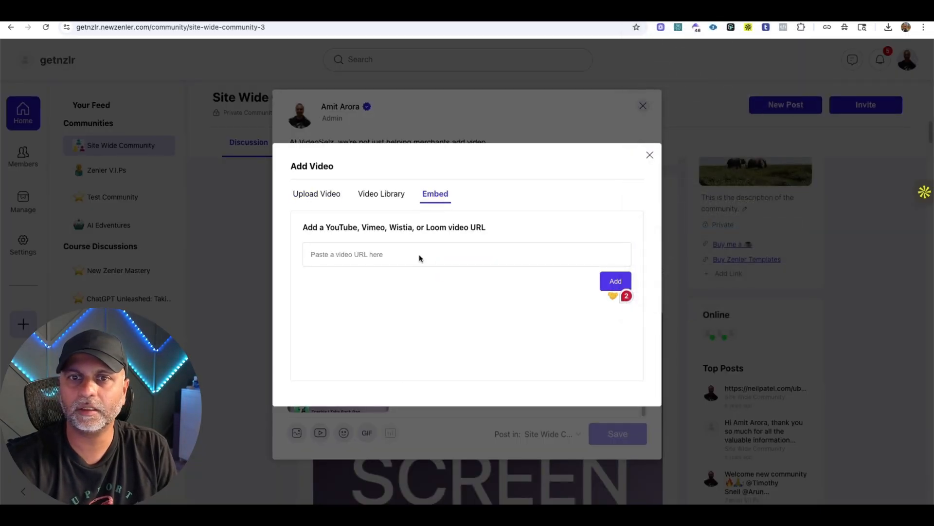
pyautogui.click(612, 279)
pyautogui.click(631, 438)
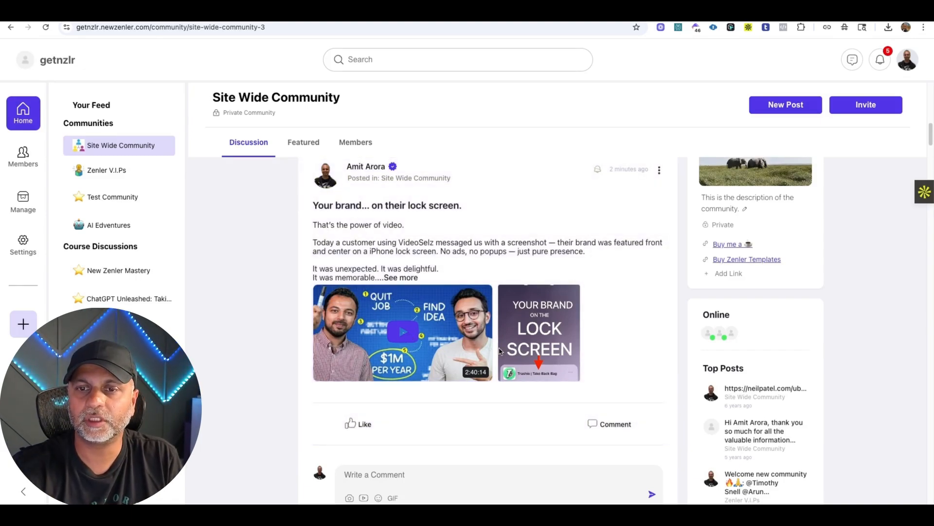
# View the post's lock screen image and embedded video in the enlarged media viewer and close it.
pyautogui.click(532, 336)
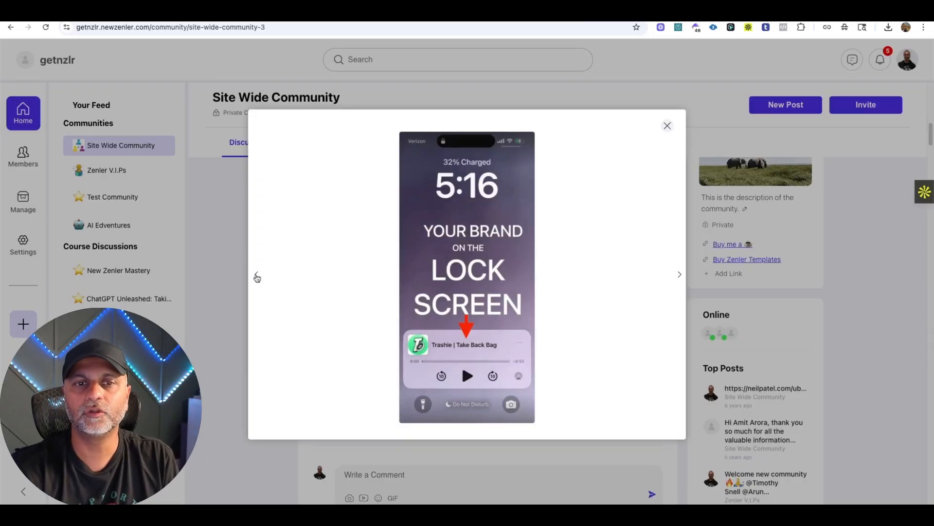
pyautogui.click(256, 275)
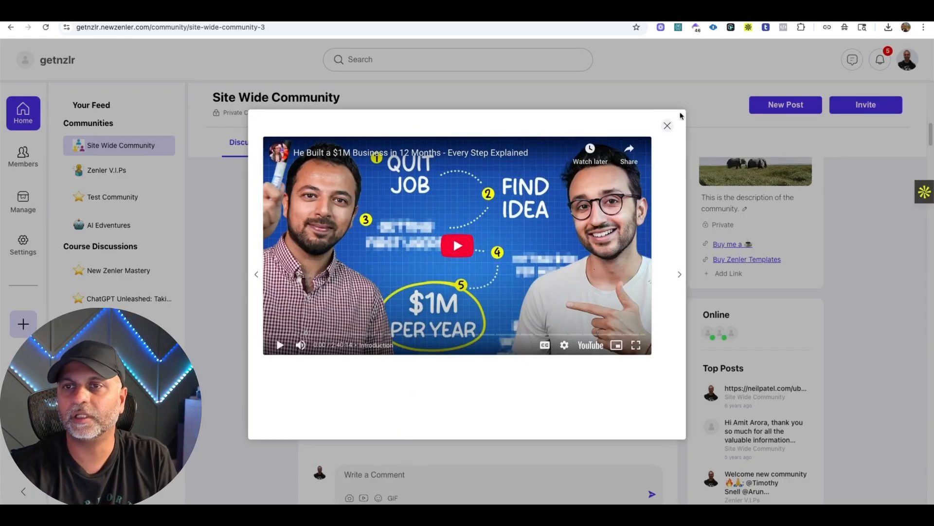
pyautogui.click(669, 125)
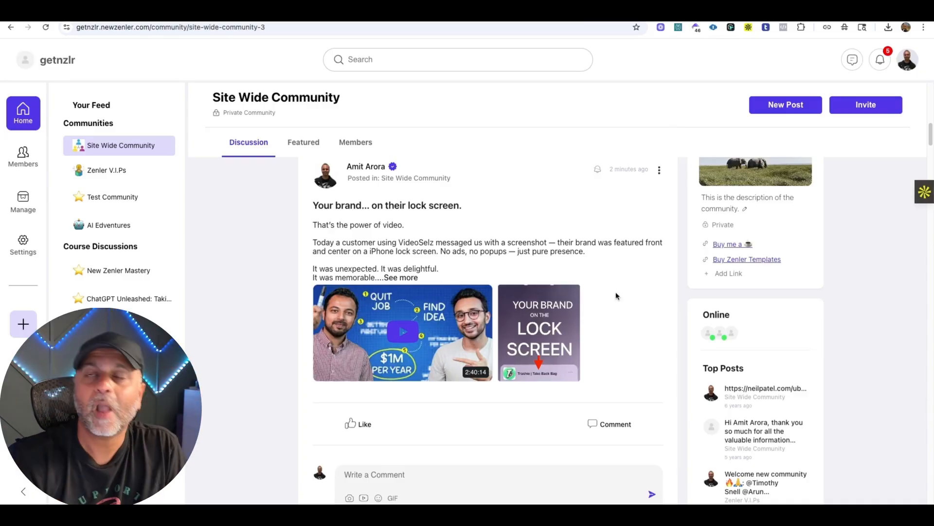
# Like the lock screen post and submit the comment "Check this out...." with a mention of a community member.
pyautogui.scroll(-1, 616, 291)
pyautogui.click(359, 403)
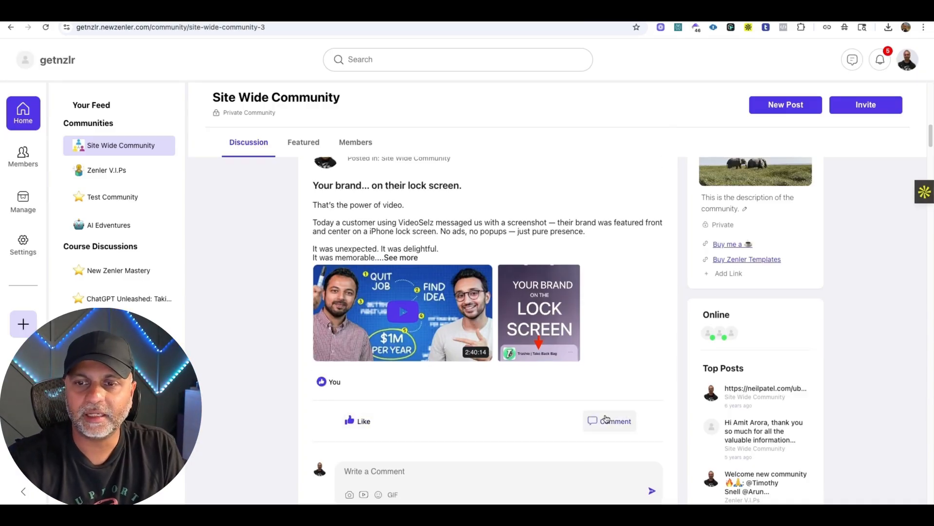
pyautogui.scroll(-4, 421, 476)
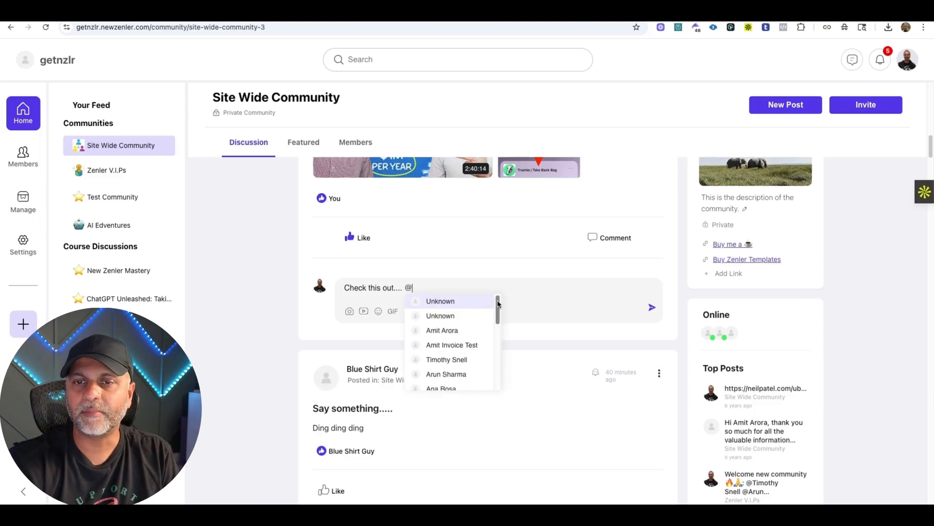
pyautogui.moveTo(498, 309); pyautogui.dragTo(500, 376)
pyautogui.scroll(6, 486, 331)
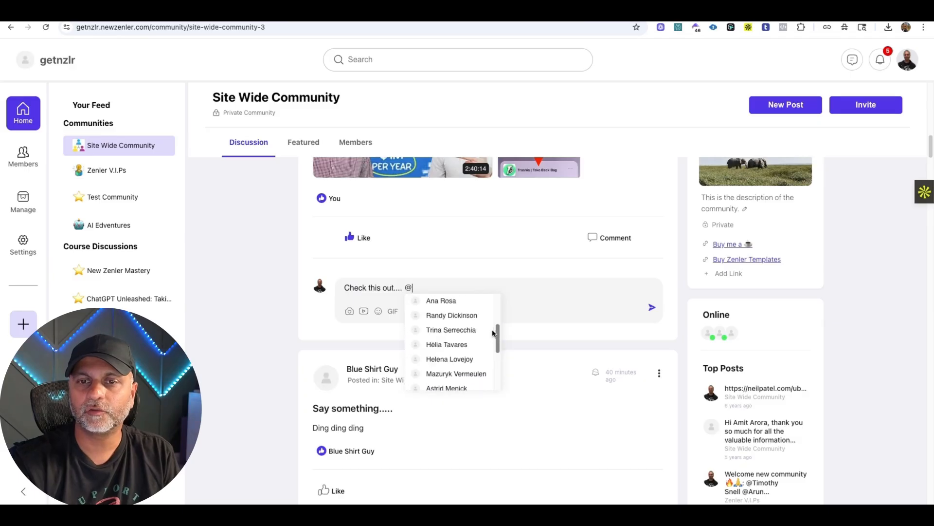
pyautogui.write('jal')
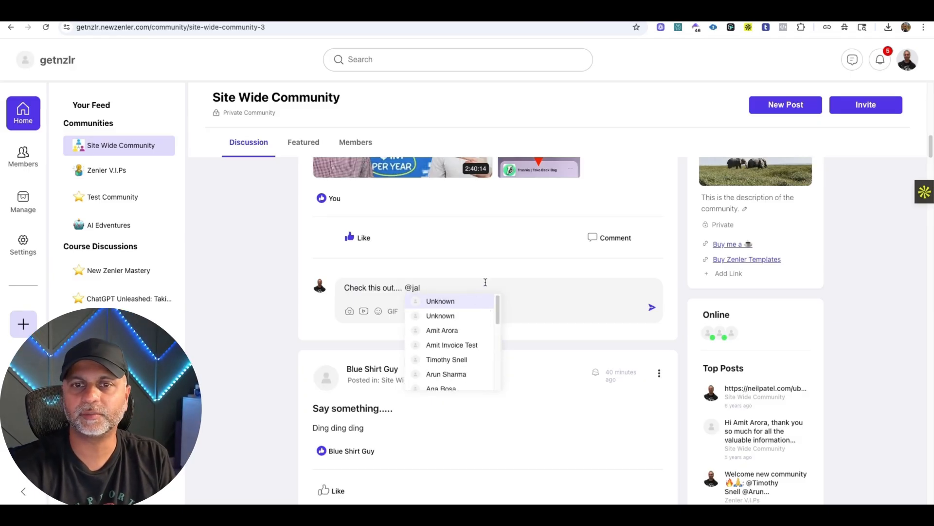
pyautogui.click(465, 302)
pyautogui.click(652, 306)
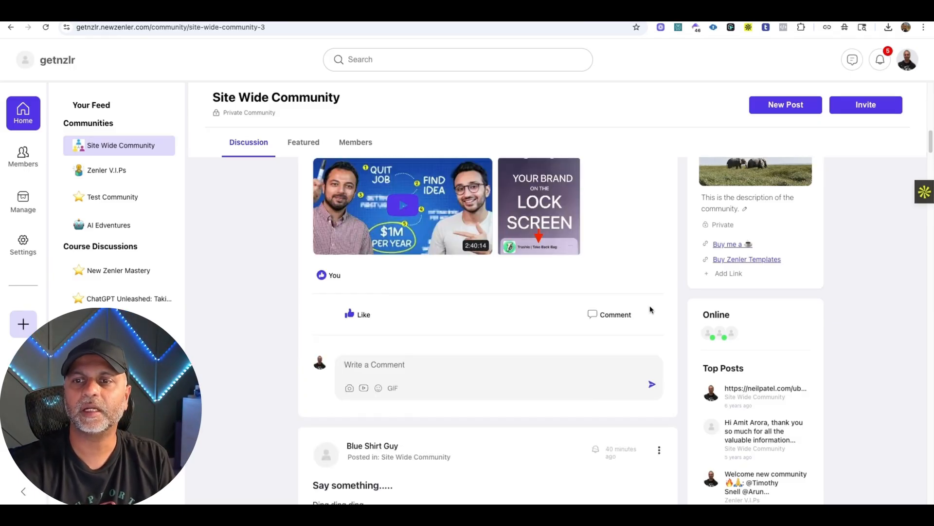
# Submit a second comment on the lock screen post that mentions the member Blue Shirt Guy.
pyautogui.scroll(-4, 650, 305)
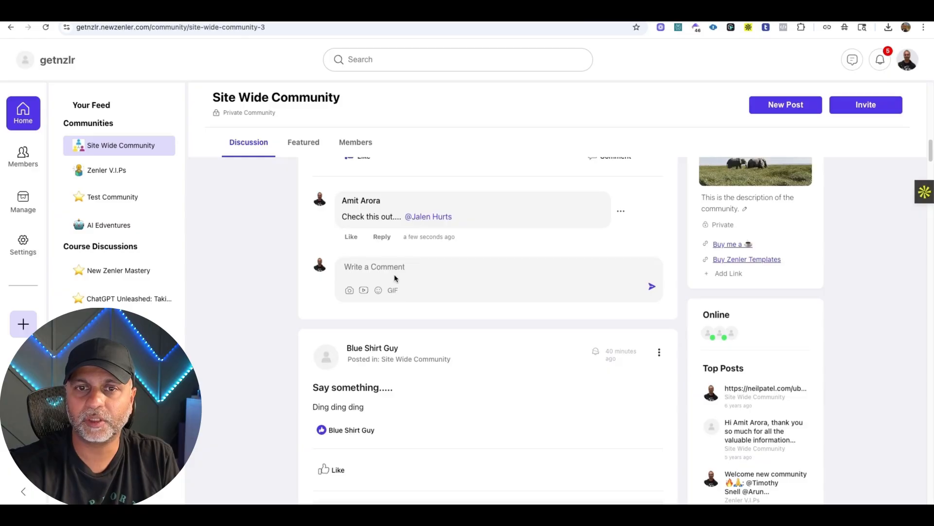
pyautogui.click(395, 276)
pyautogui.write('@')
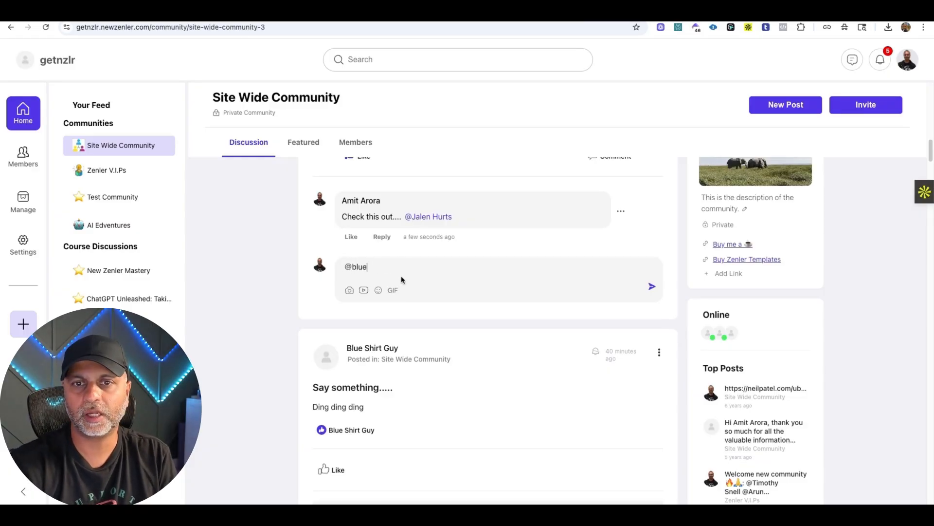
pyautogui.write('blue')
pyautogui.press('Return')
pyautogui.click(652, 288)
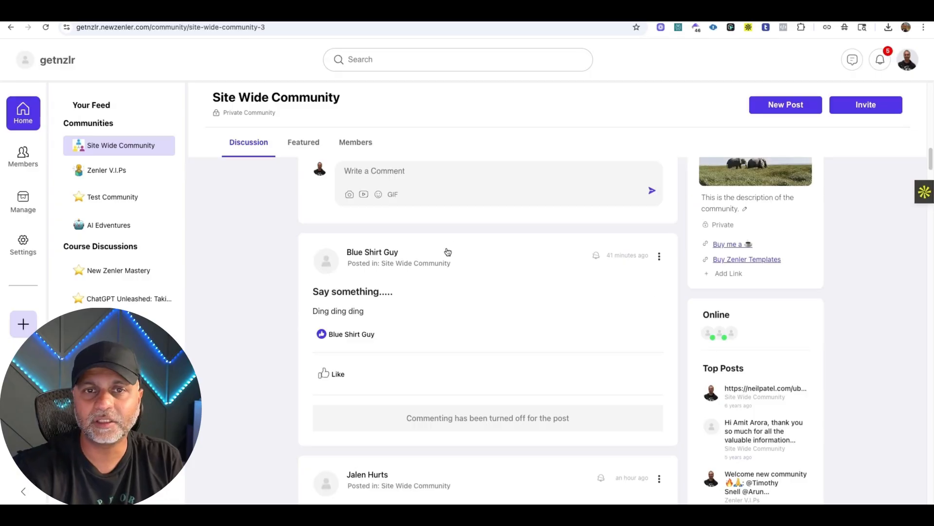
pyautogui.scroll(5, 429, 239)
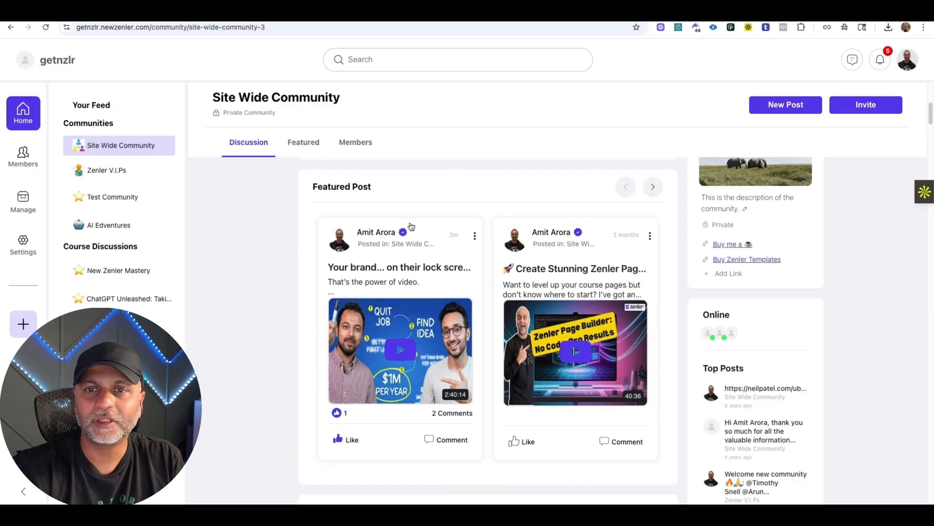
# Follow the post titled "Can I write something?" in the Site Wide Community discussion and open its options.
pyautogui.scroll(-10, 632, 239)
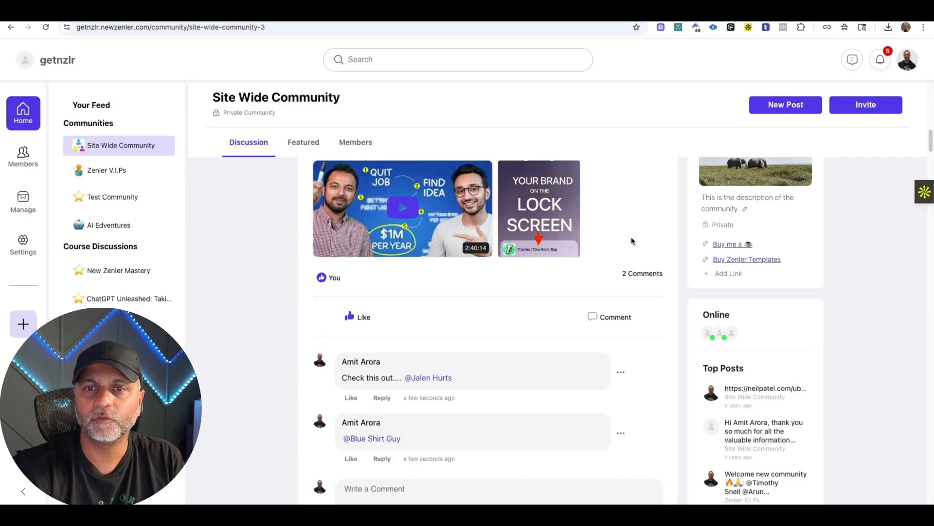
pyautogui.scroll(-4, 633, 242)
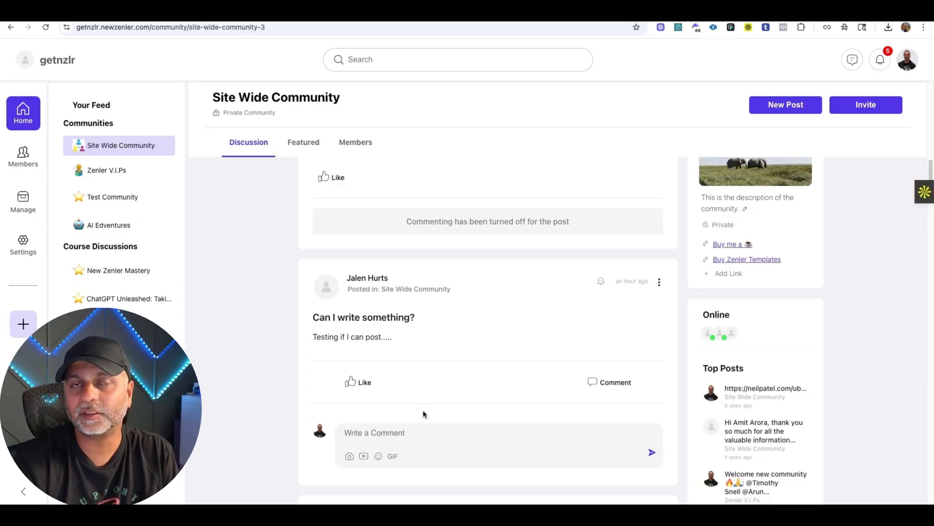
pyautogui.click(602, 281)
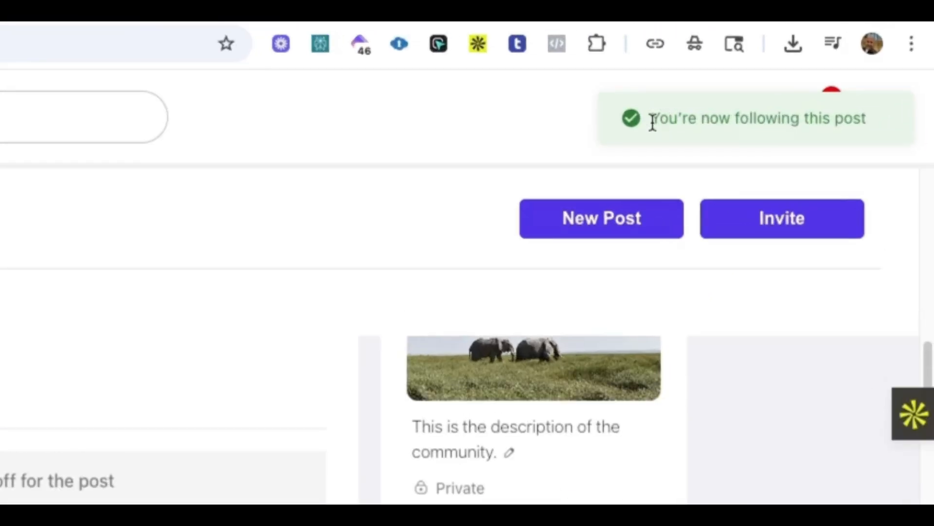
pyautogui.moveTo(808, 61); pyautogui.dragTo(901, 62)
pyautogui.click(866, 123)
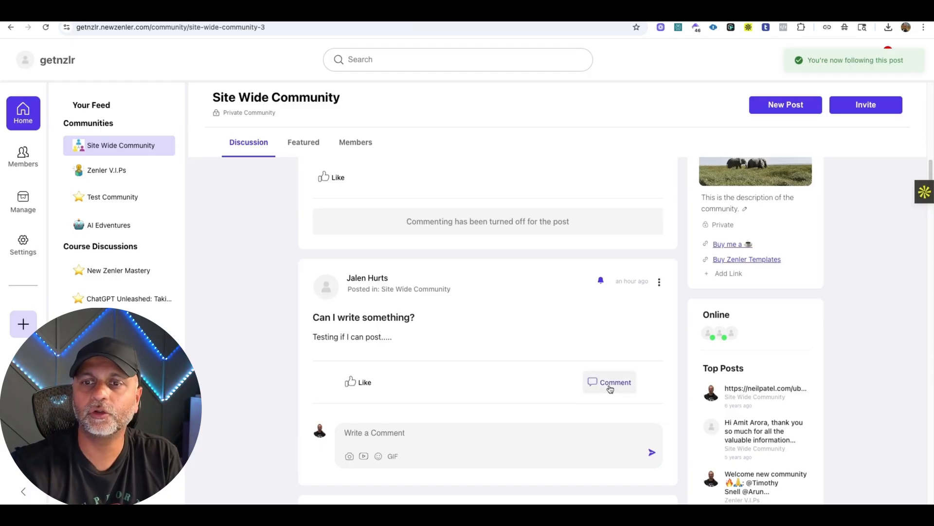
pyautogui.click(658, 282)
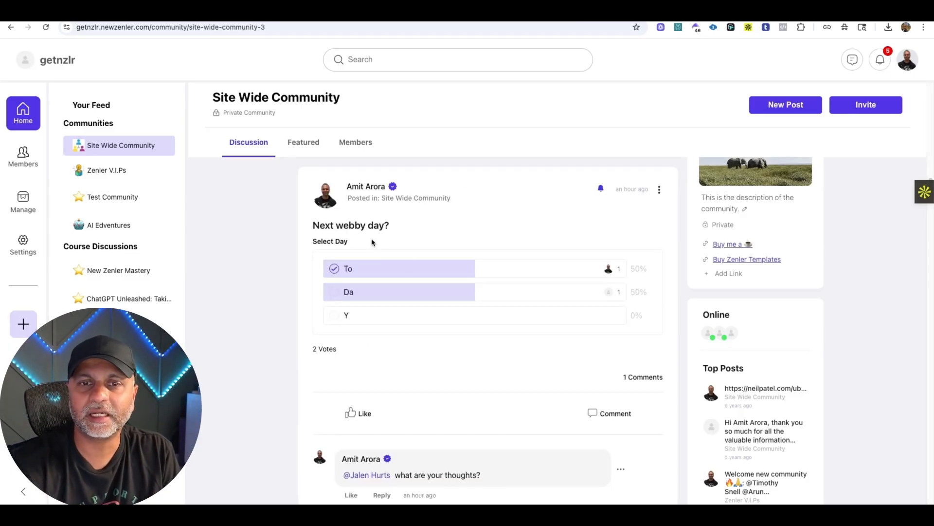
# Switch the vote in the "Next webby day?" poll to Y and back to To.
pyautogui.click(347, 315)
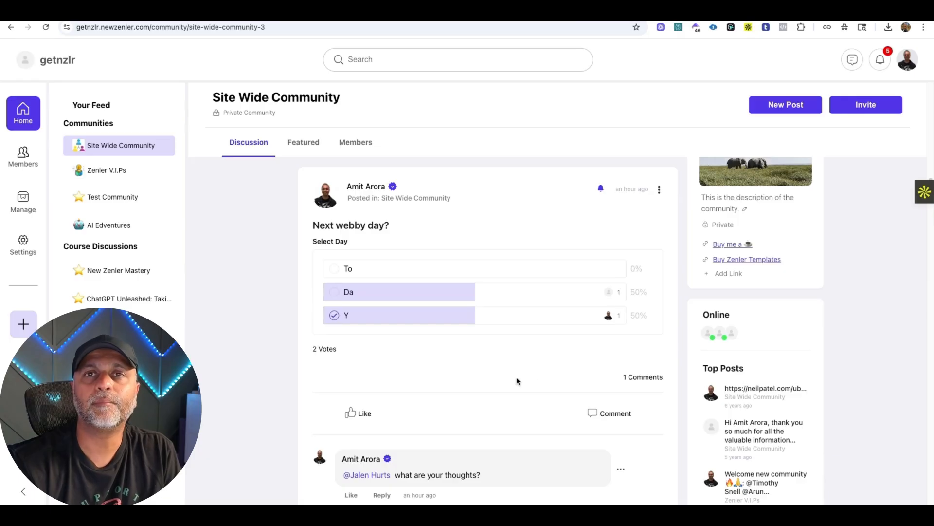
pyautogui.click(372, 270)
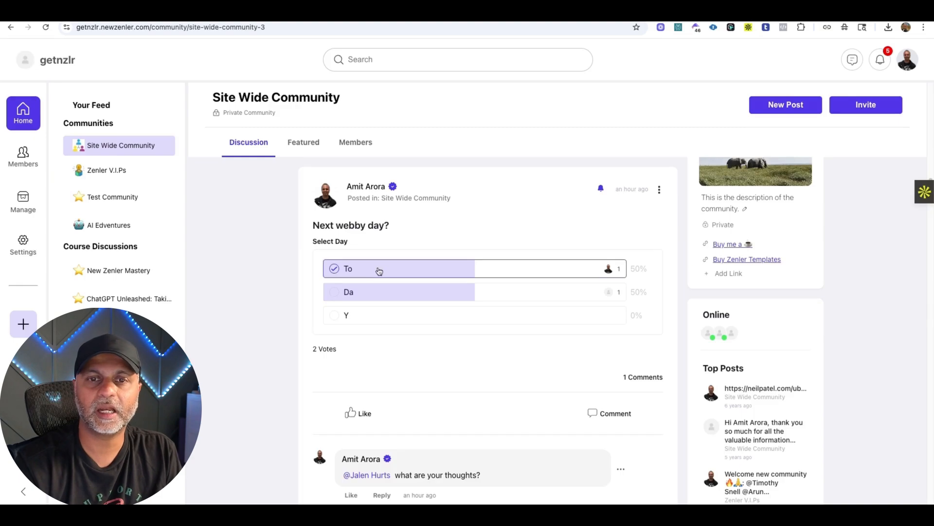
# View the voter lists for the poll options Da and To, closing each list.
pyautogui.click(608, 293)
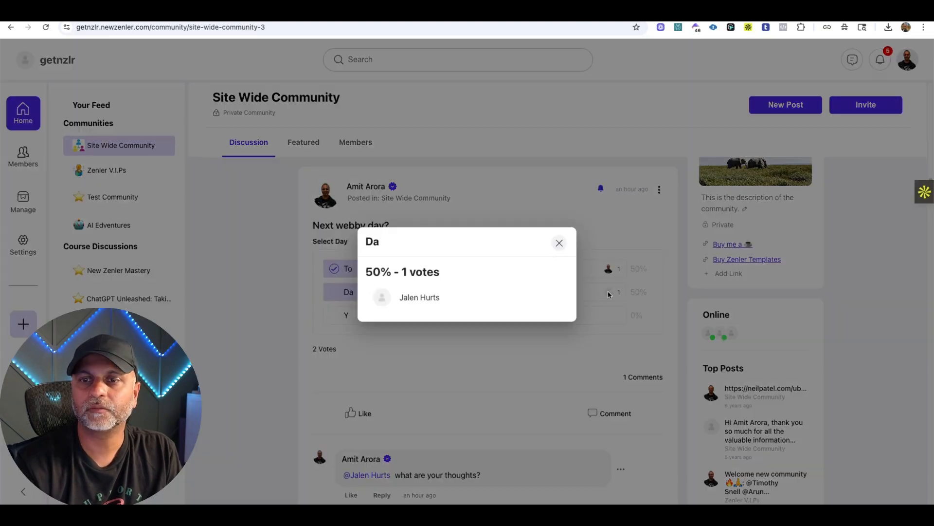
pyautogui.click(559, 243)
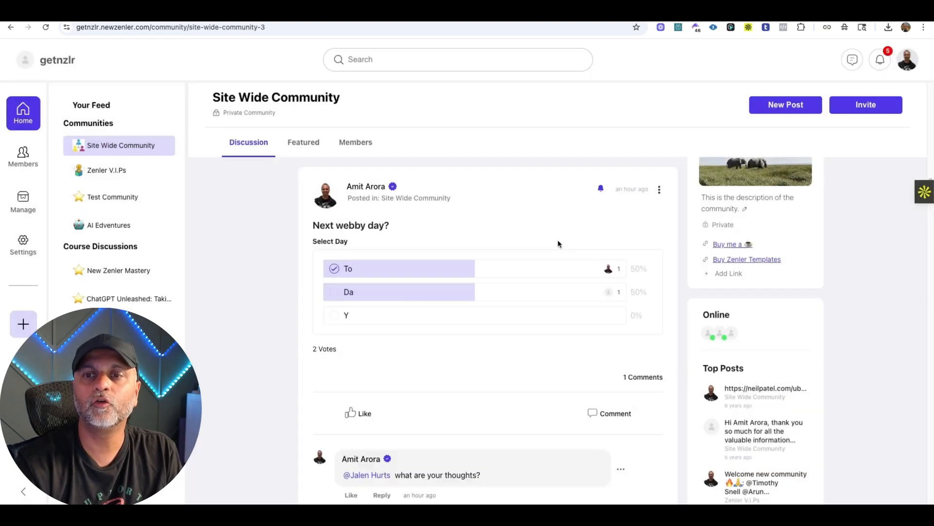
pyautogui.click(608, 269)
pyautogui.click(559, 243)
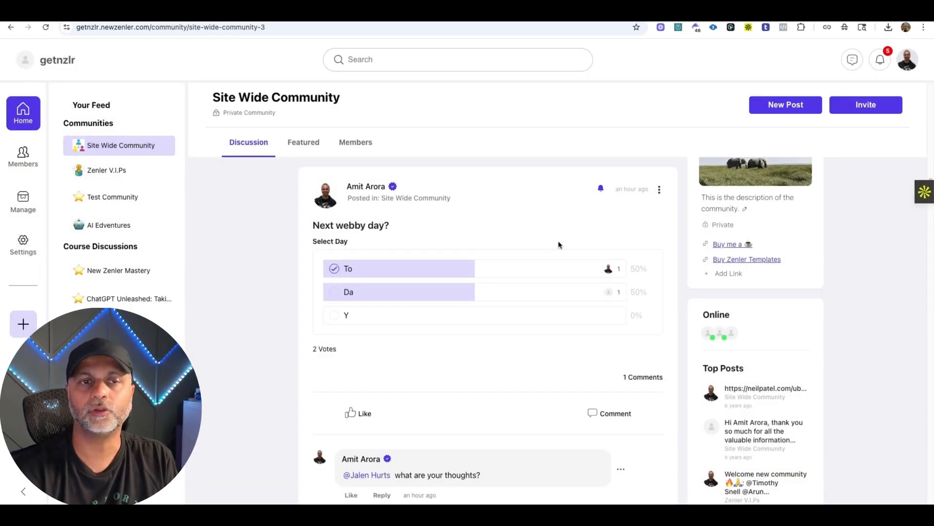
# Browse the discussion feed and look through the community's featured posts.
pyautogui.scroll(-20, 535, 243)
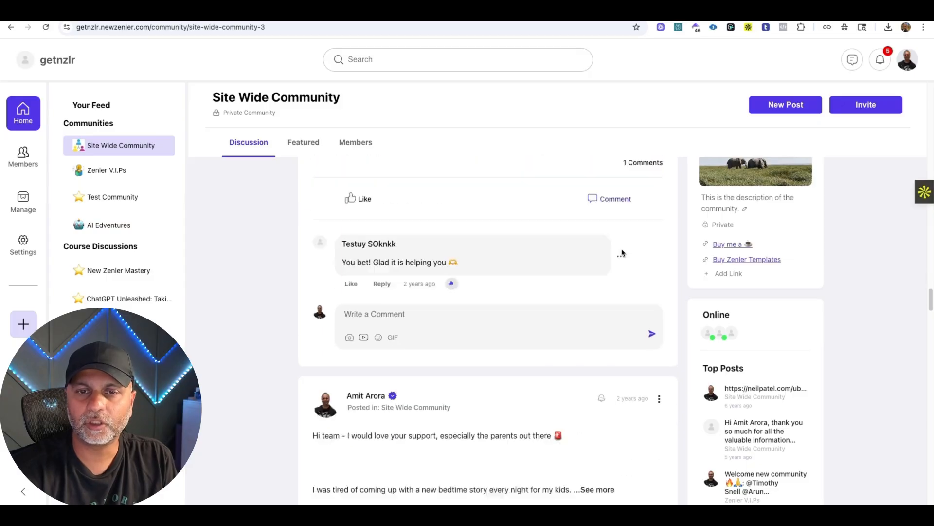
pyautogui.scroll(-20, 622, 253)
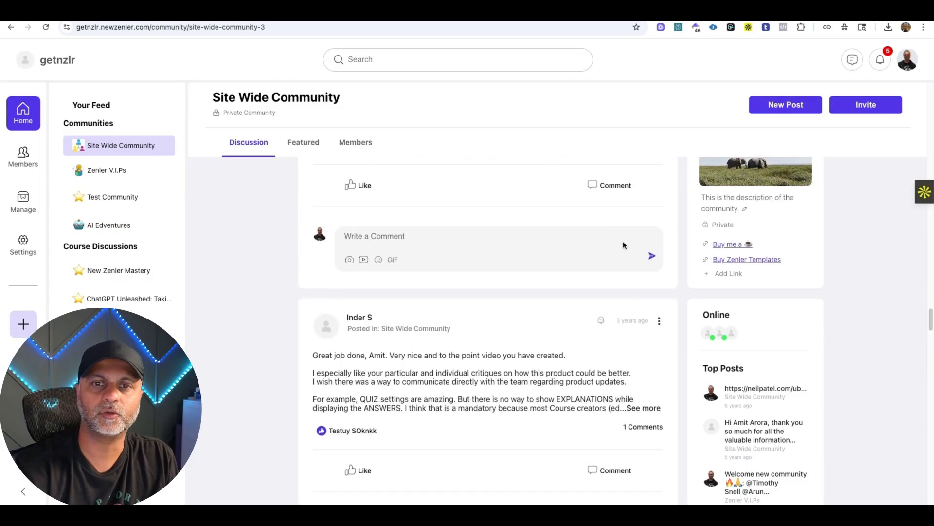
pyautogui.scroll(-20, 623, 242)
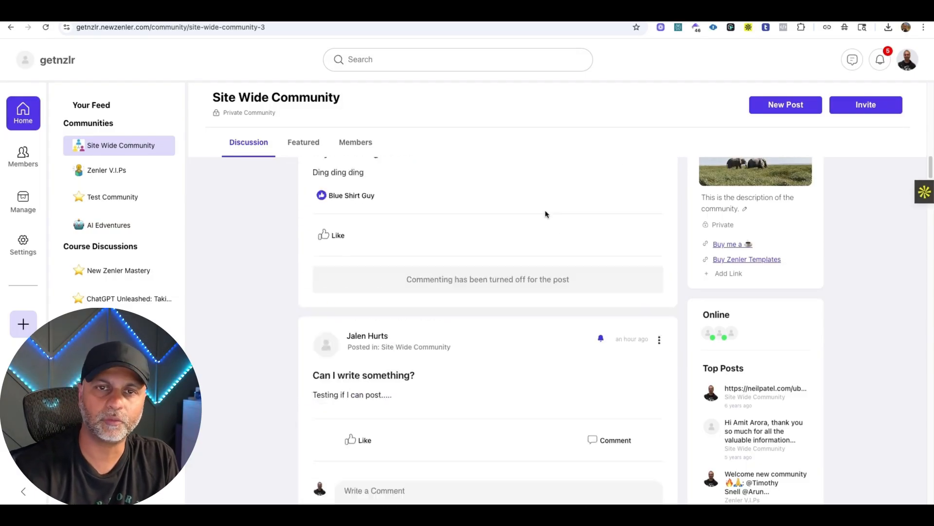
pyautogui.click(311, 145)
pyautogui.scroll(-7, 476, 260)
pyautogui.scroll(4, 543, 281)
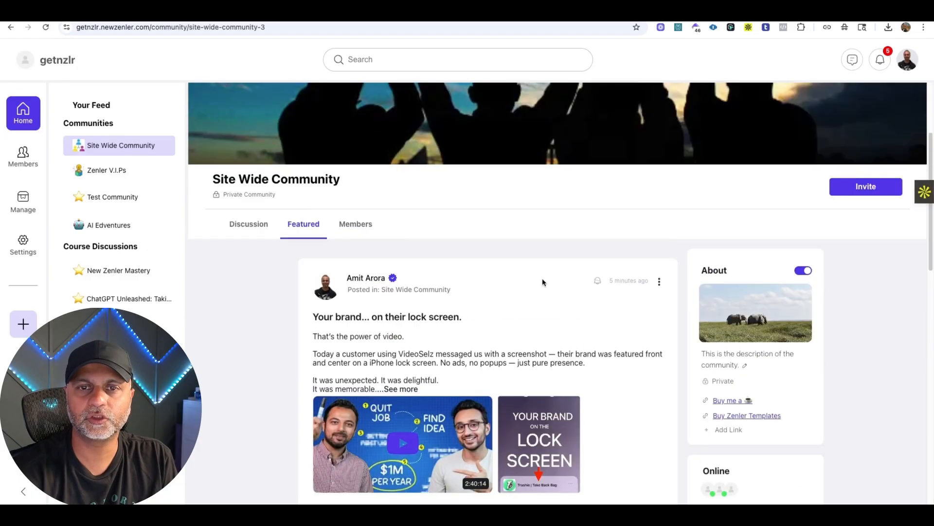
# Look through the Site Wide Community's member list and return to its discussion feed.
pyautogui.click(356, 223)
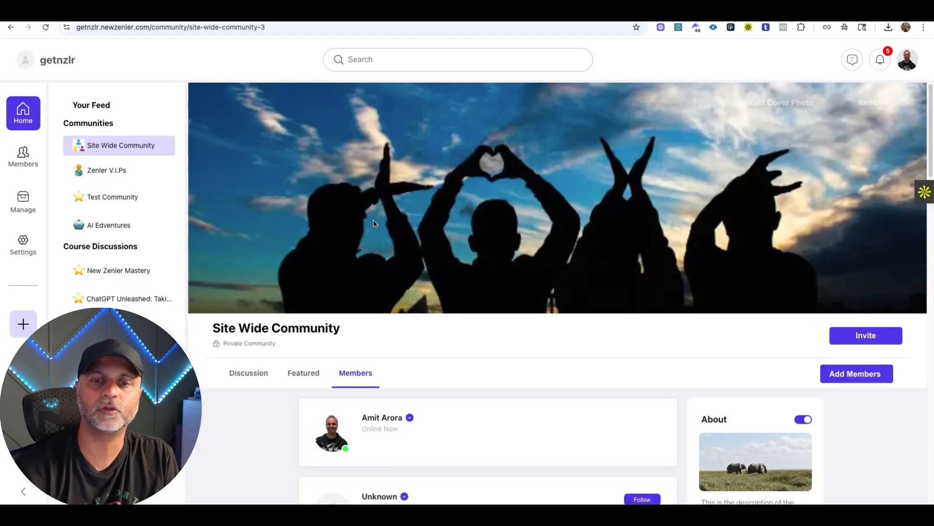
pyautogui.scroll(-1, 484, 360)
pyautogui.scroll(-10, 485, 360)
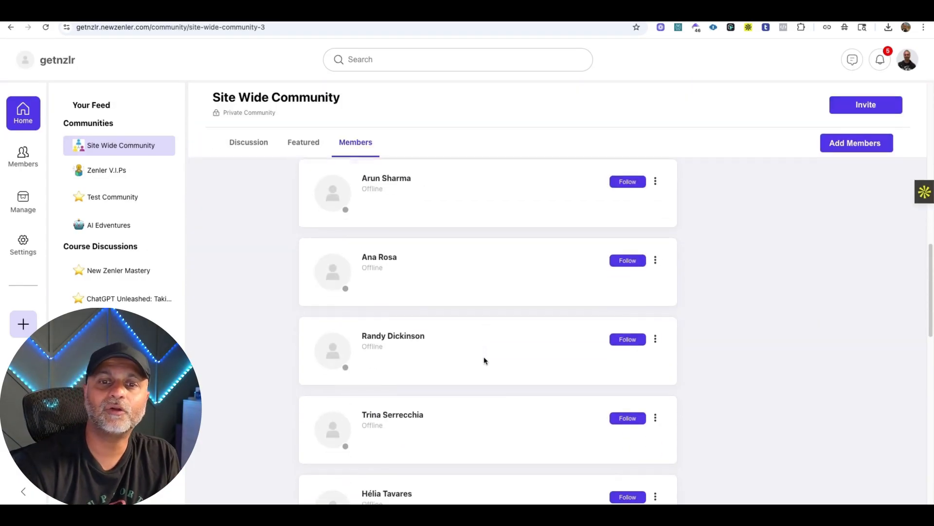
pyautogui.scroll(-9, 484, 360)
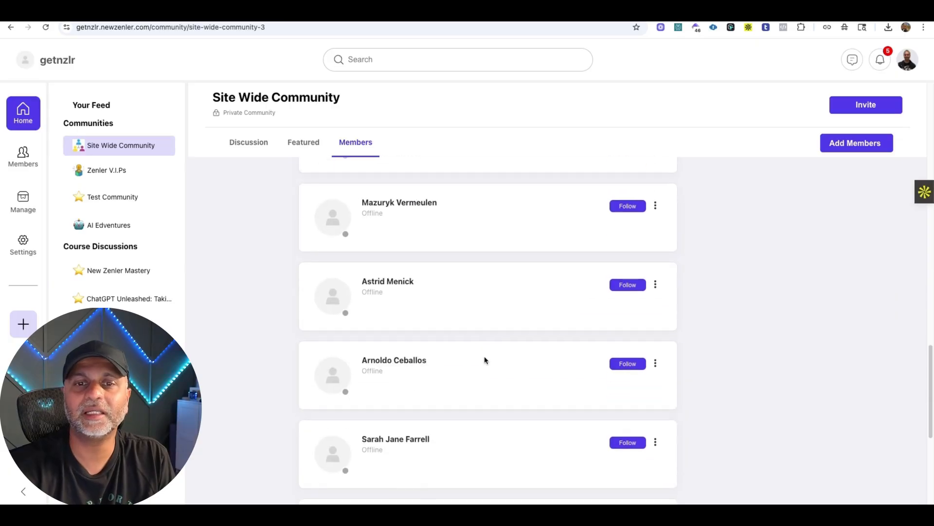
pyautogui.scroll(-1, 484, 361)
pyautogui.scroll(20, 484, 363)
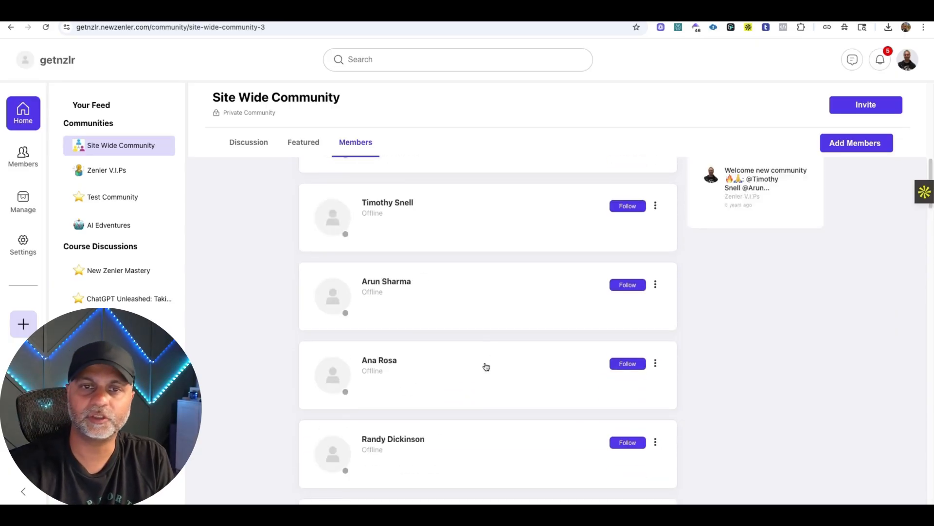
pyautogui.scroll(3, 486, 367)
pyautogui.click(264, 378)
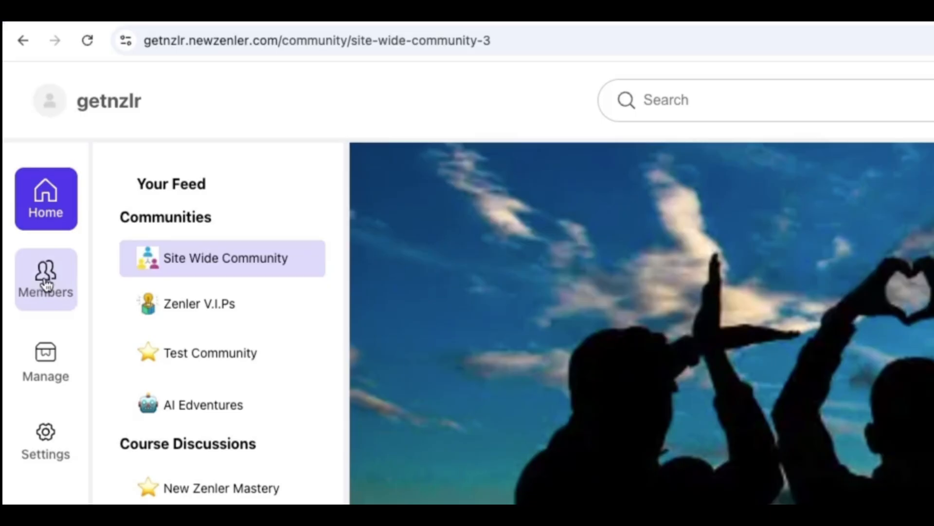
# Look through the site-level list of all members across the communities.
pyautogui.click(46, 285)
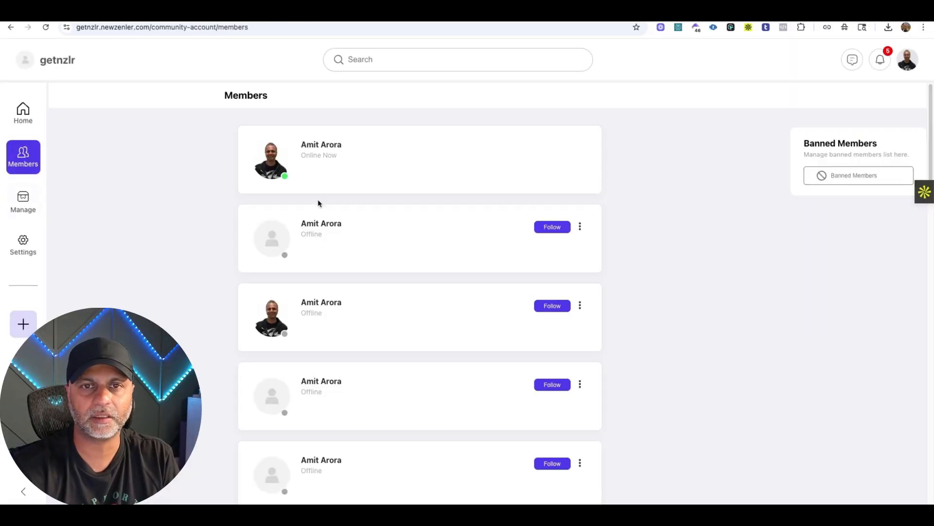
pyautogui.scroll(-20, 442, 274)
pyautogui.scroll(10, 422, 460)
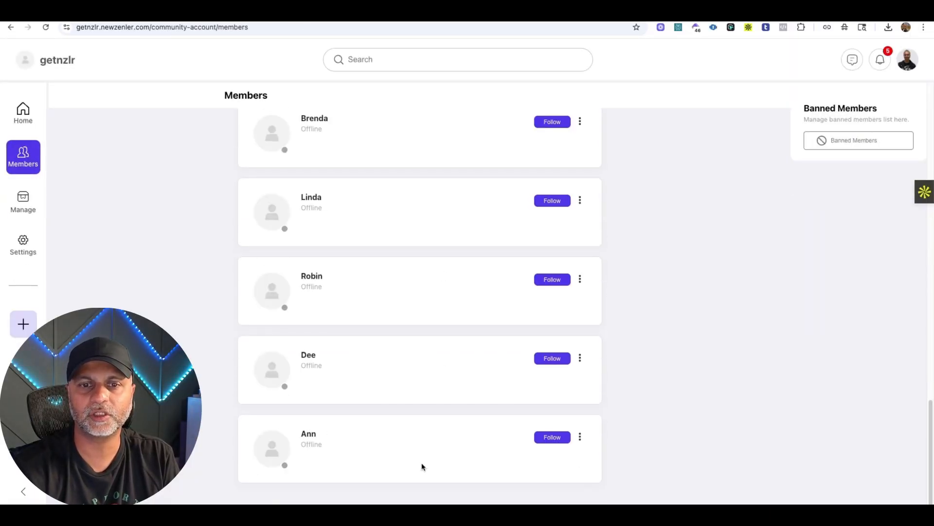
pyautogui.scroll(-8, 421, 456)
pyautogui.scroll(-8, 422, 458)
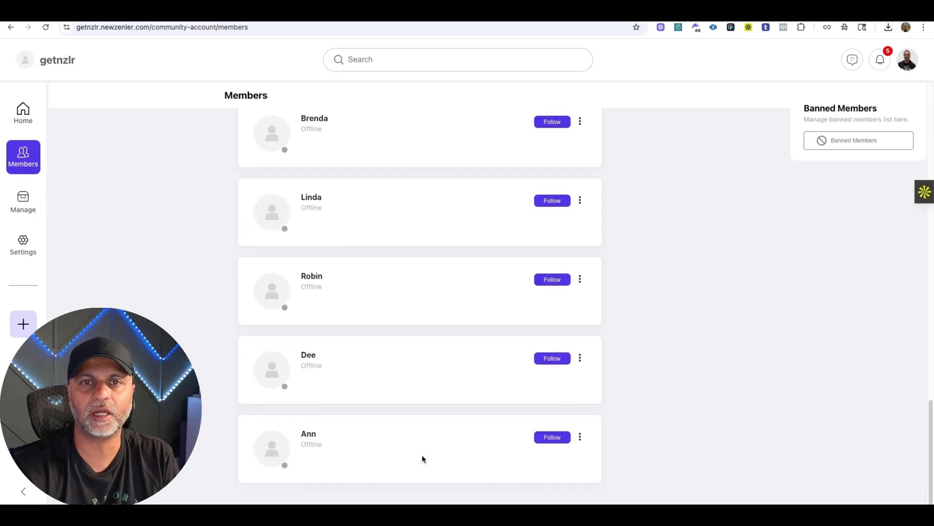
pyautogui.scroll(20, 421, 457)
# Review the pending approvals and member requests, and inspect the site title in the community settings.
pyautogui.click(37, 210)
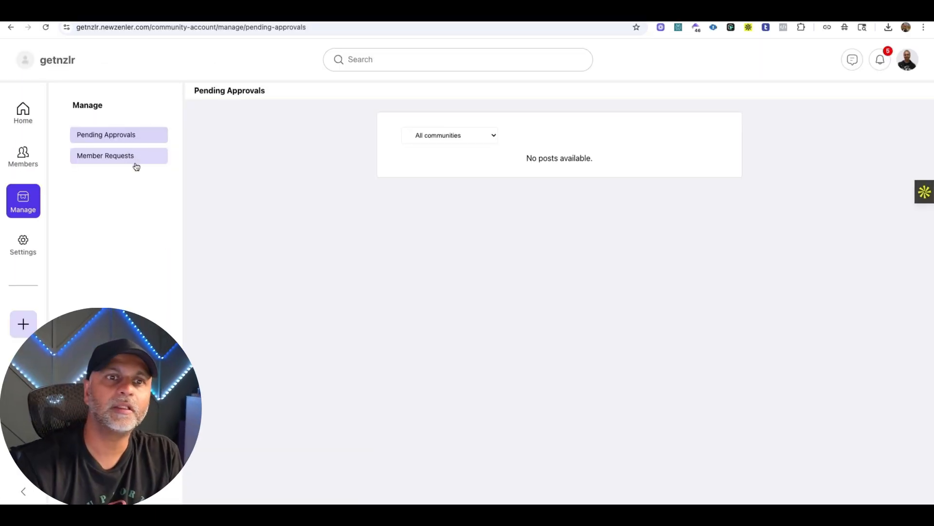
pyautogui.click(136, 165)
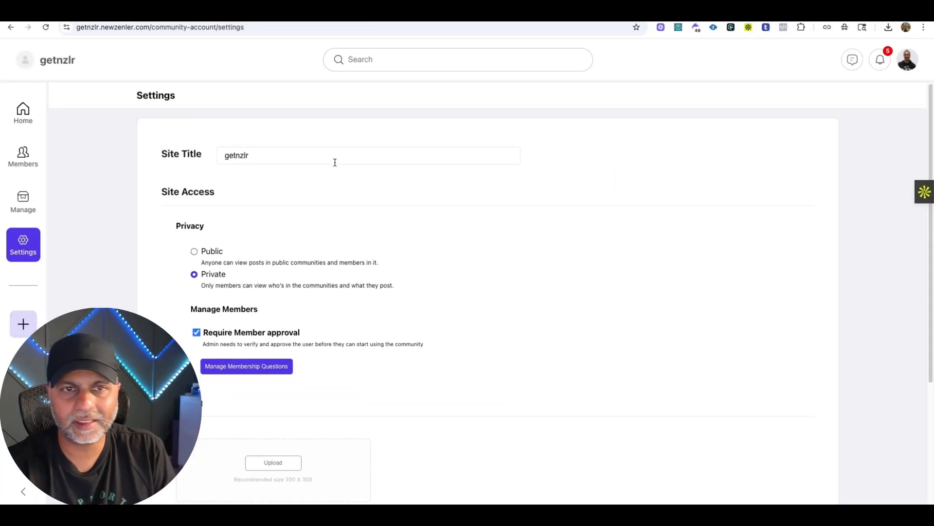
pyautogui.moveTo(262, 154); pyautogui.dragTo(216, 156)
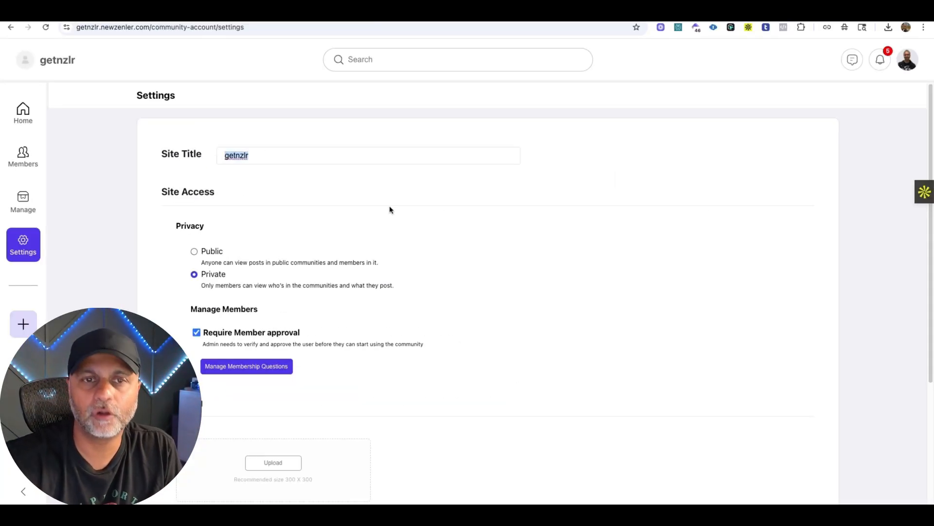
# Try to add "What's your favorite AI tool?" as a second membership question and save it.
pyautogui.scroll(-3, 457, 205)
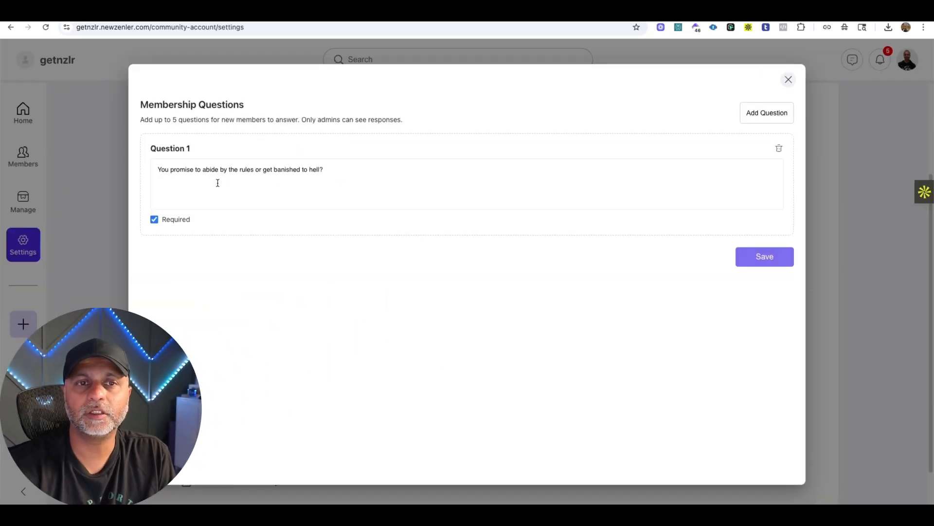
pyautogui.click(755, 111)
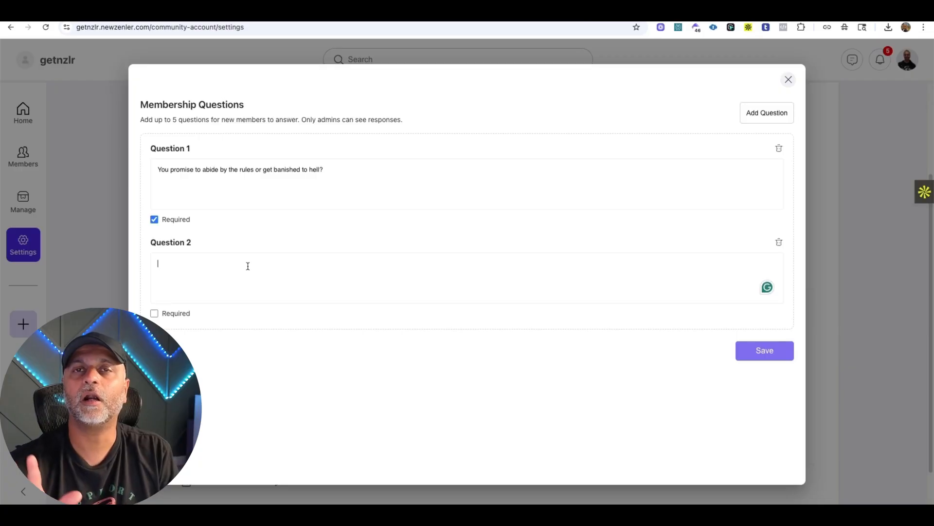
pyautogui.write("What's your favorite AI tool?")
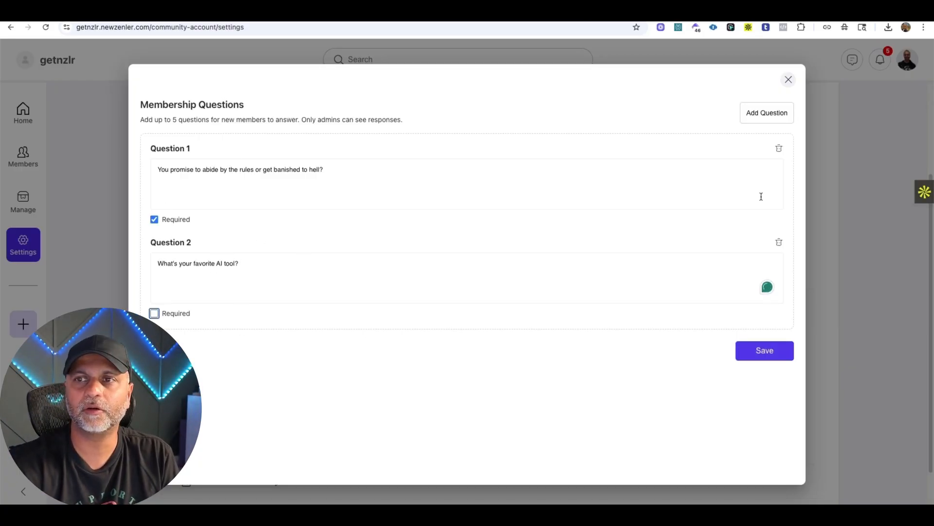
pyautogui.click(782, 353)
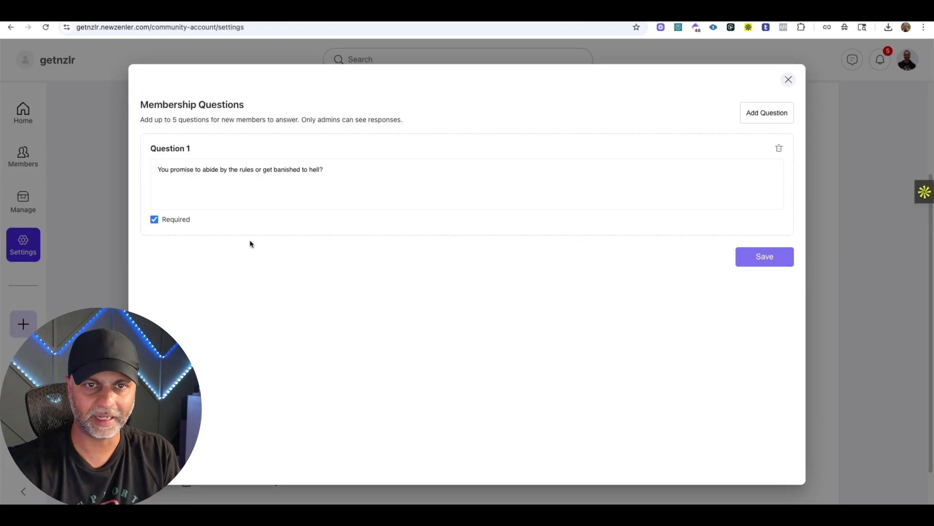
# Add and save the required membership question "What is your favorite AI tool?", check it in the reopened question list and close the list.
pyautogui.click(752, 119)
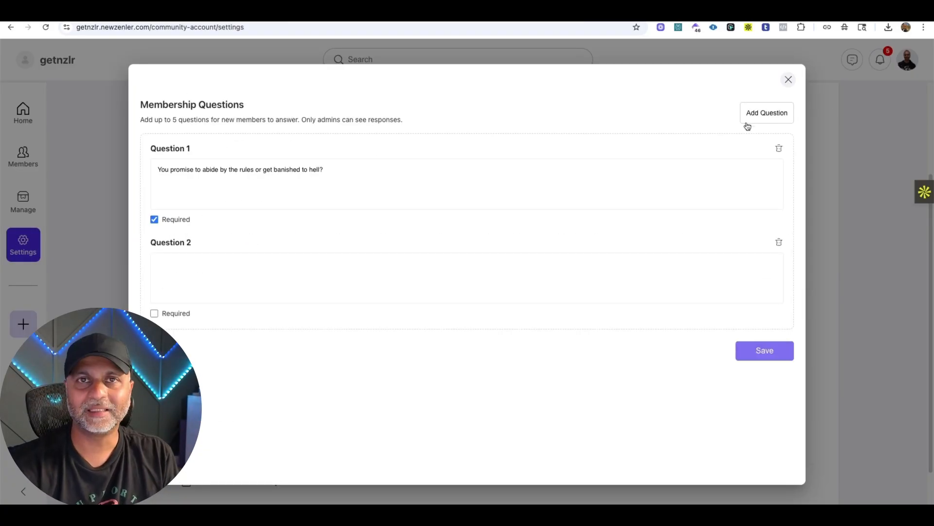
pyautogui.click(209, 288)
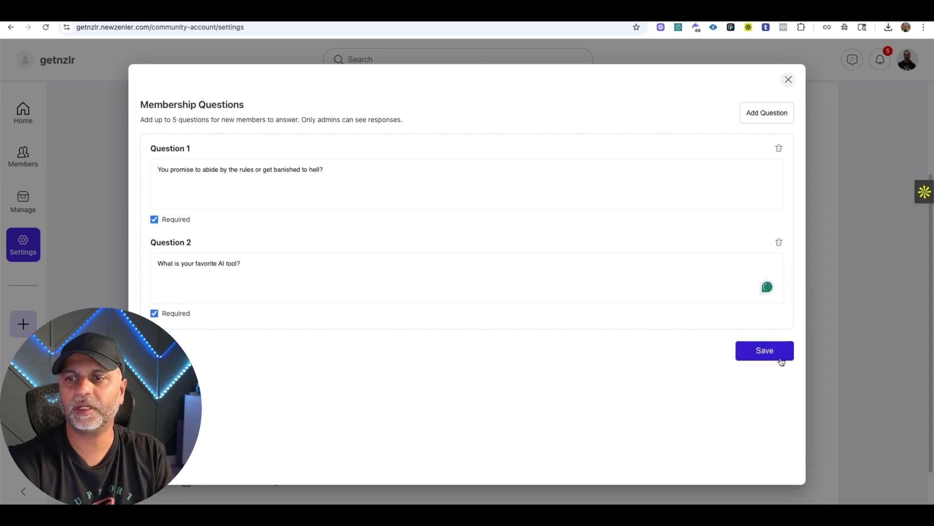
pyautogui.click(781, 357)
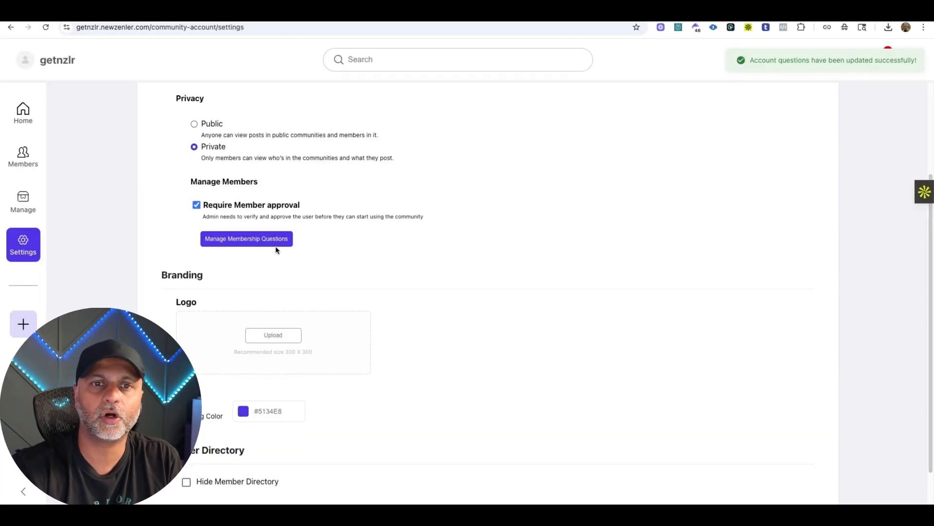
pyautogui.click(261, 241)
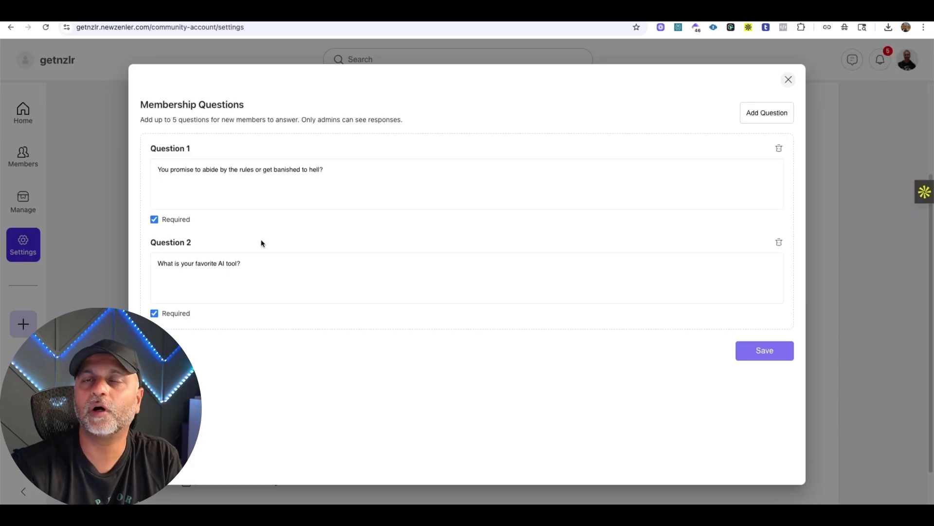
pyautogui.click(790, 81)
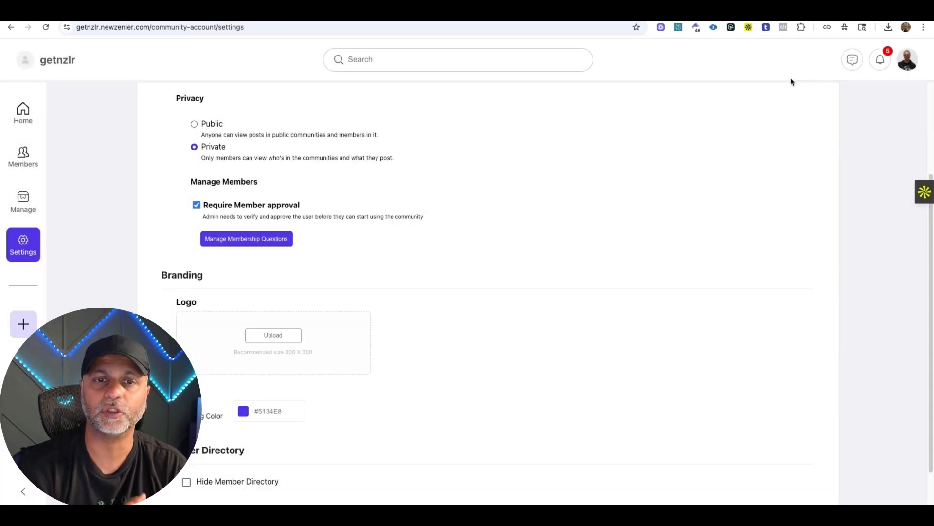
# Examine the branding settings, including the recommended logo size, and the member directory option.
pyautogui.scroll(-1, 285, 294)
pyautogui.moveTo(313, 301); pyautogui.dragTo(259, 305)
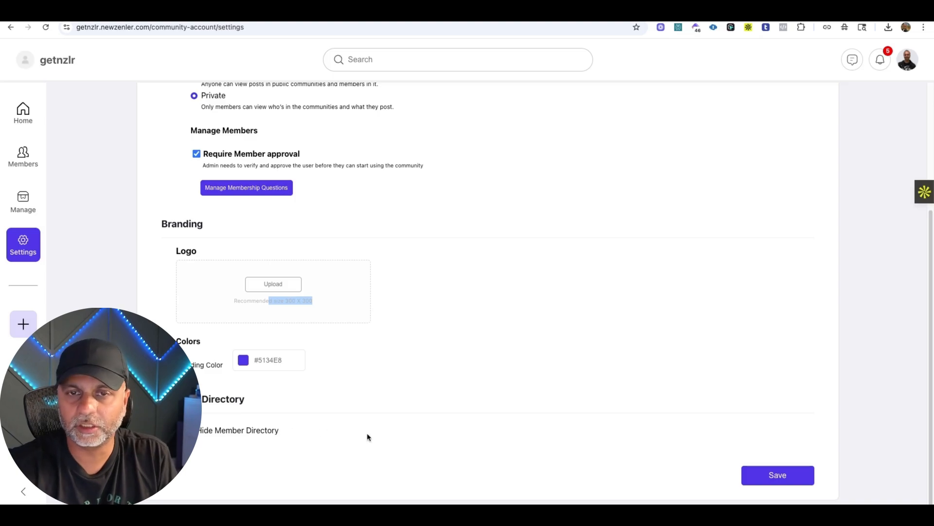
# Save the community-wide settings.
pyautogui.click(777, 476)
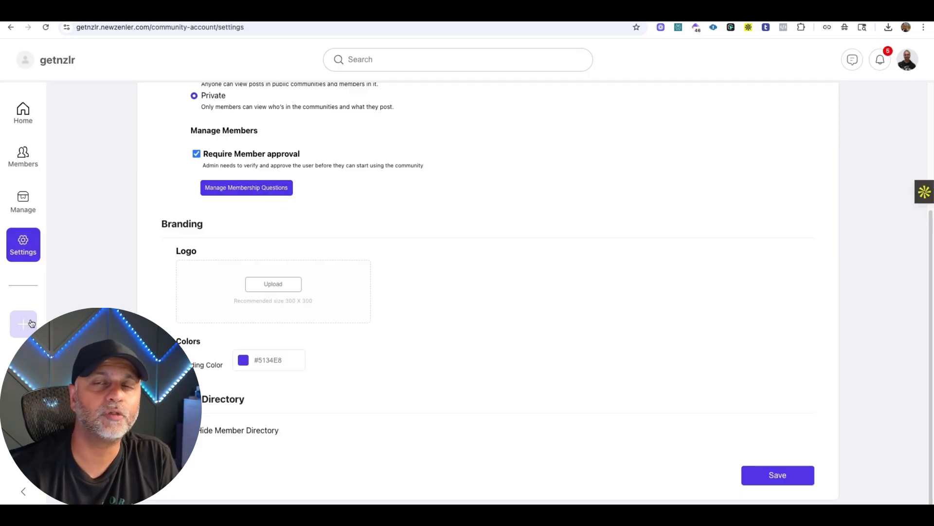
# Inspect the name and tagline fields of the category creation form and close it without creating a category.
pyautogui.click(32, 323)
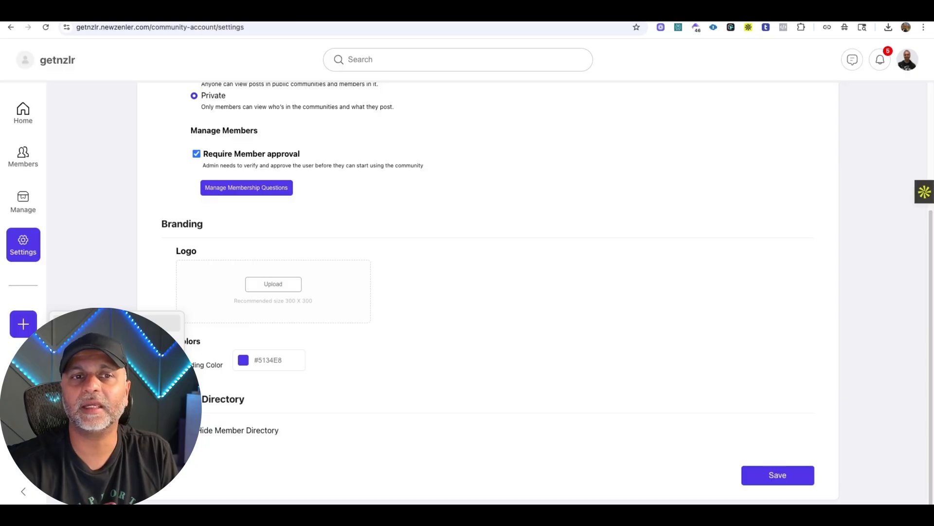
pyautogui.click(92, 323)
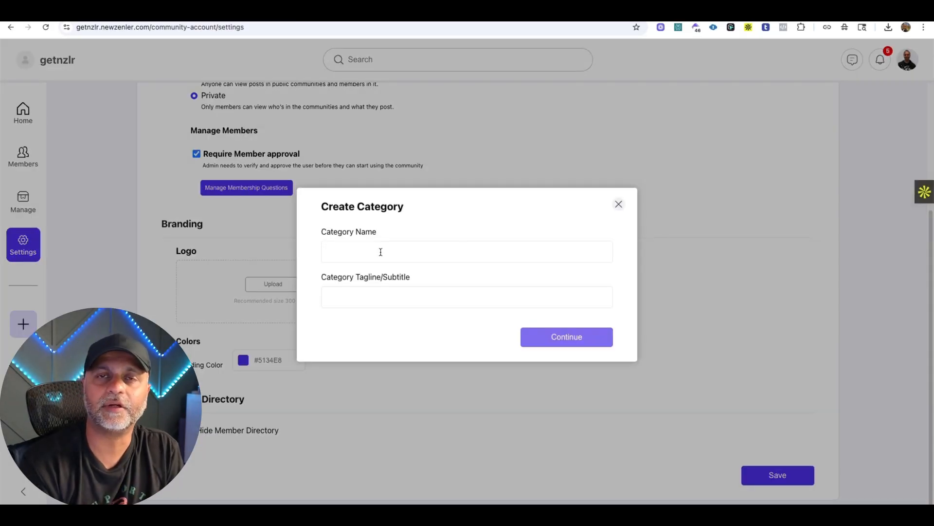
pyautogui.click(617, 205)
# Open the AI Edventures community from the home area, and turn its About section on and back off.
pyautogui.click(15, 111)
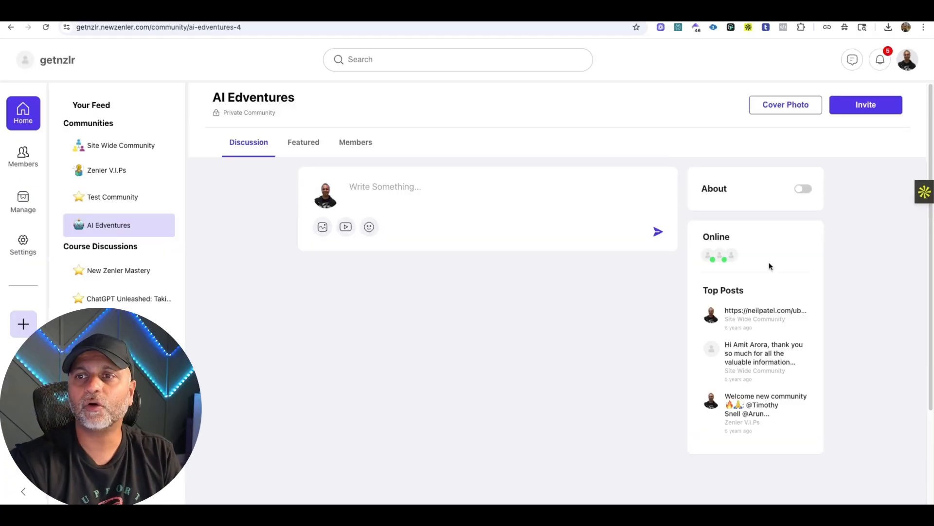
pyautogui.click(804, 190)
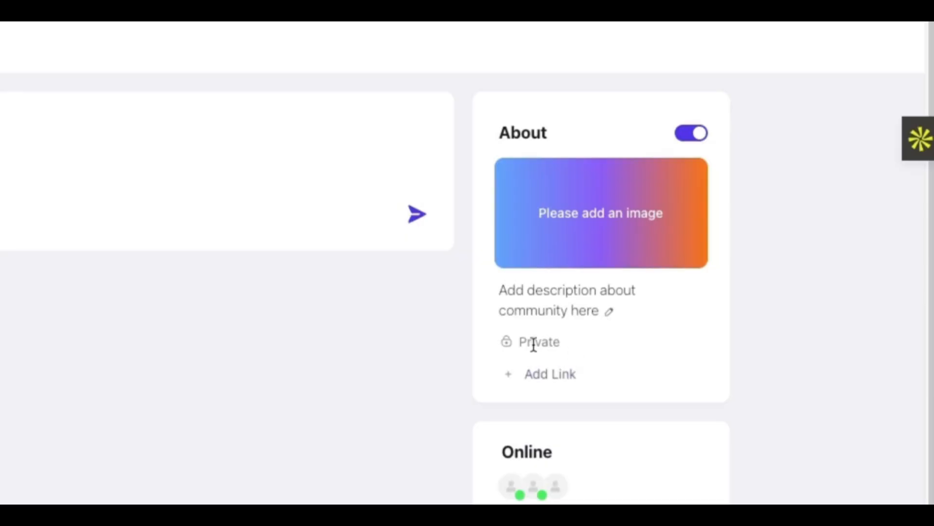
pyautogui.click(692, 134)
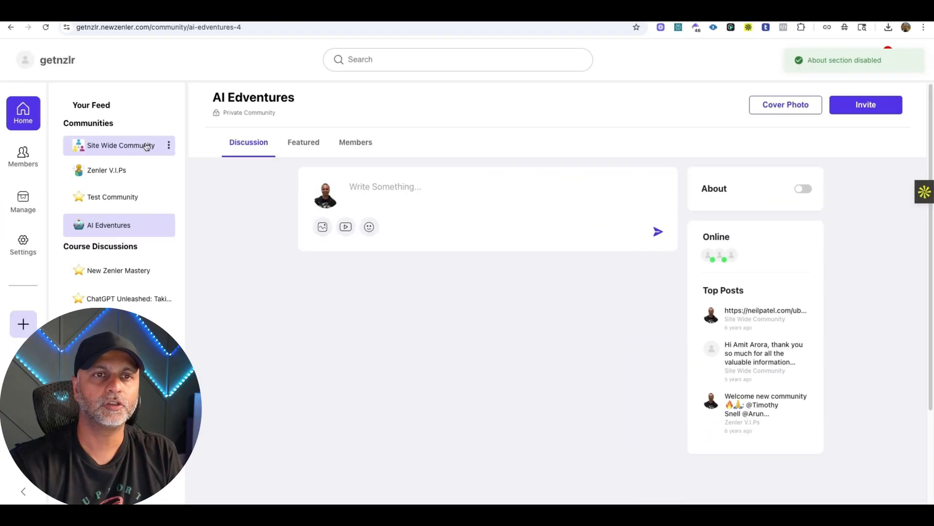
# Review the description and link options in the Site Wide Community's About section, and turn the section off.
pyautogui.click(144, 146)
pyautogui.scroll(-5, 628, 308)
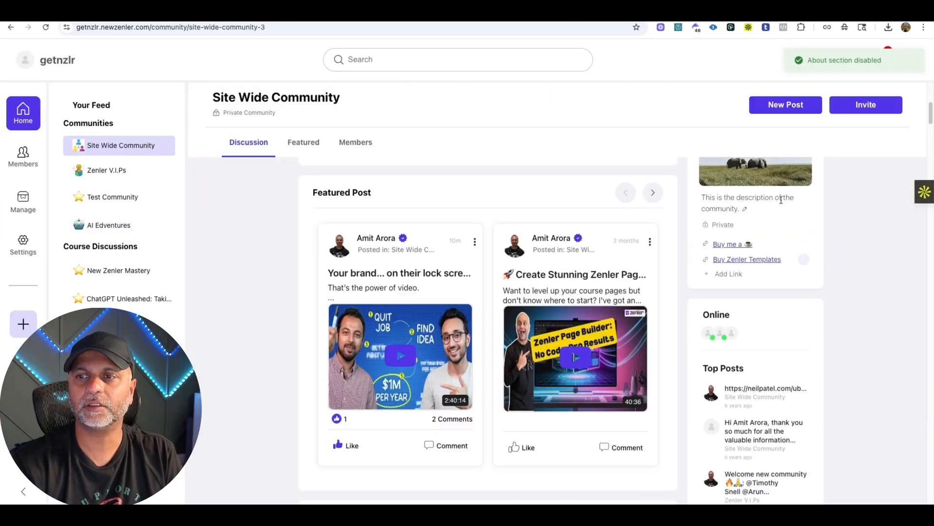
pyautogui.scroll(1, 795, 257)
pyautogui.moveTo(749, 213)
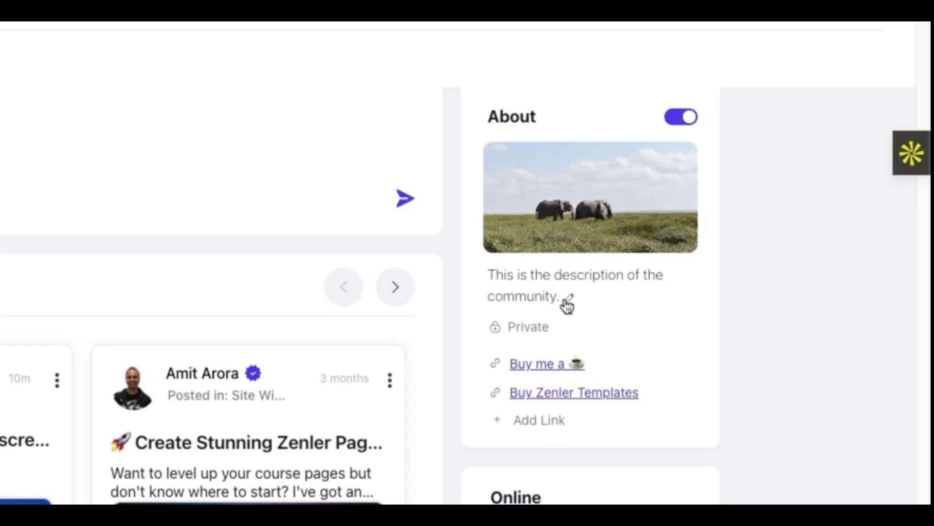
pyautogui.moveTo(567, 374)
pyautogui.moveTo(588, 396)
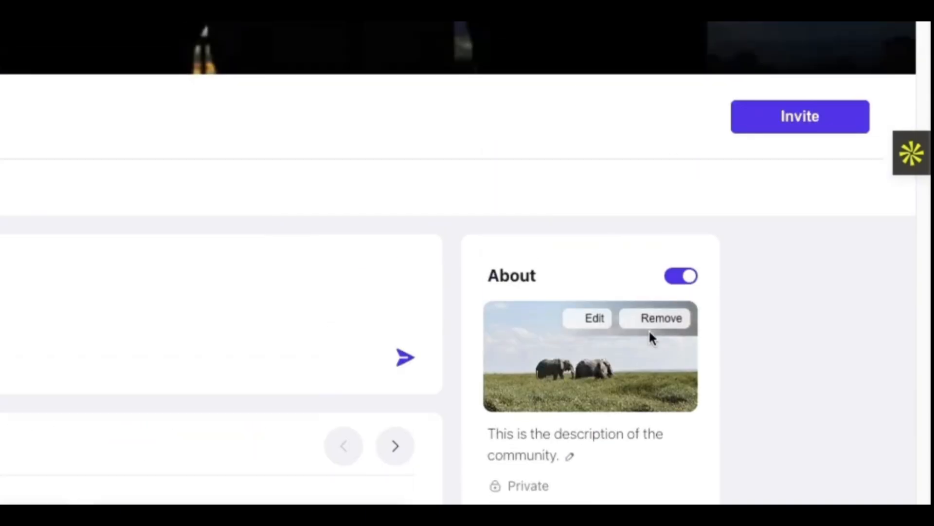
pyautogui.click(681, 117)
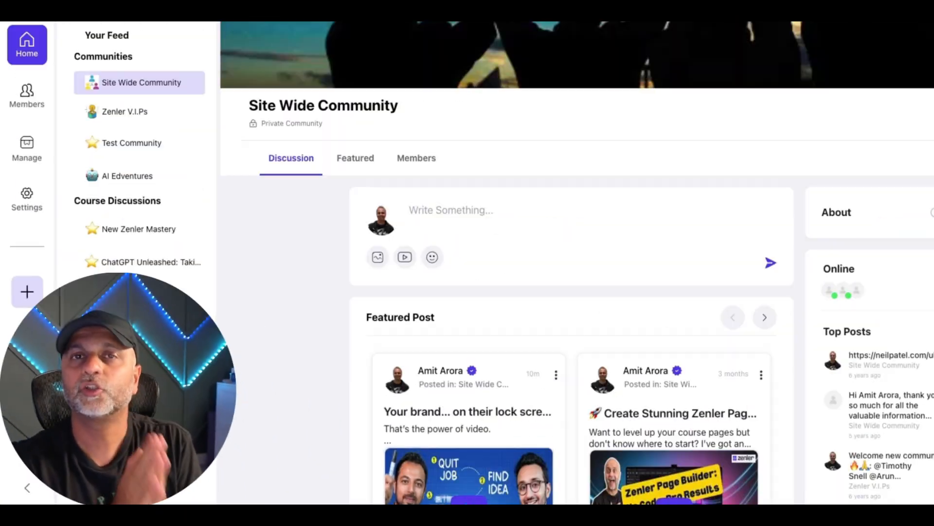
pyautogui.click(933, 213)
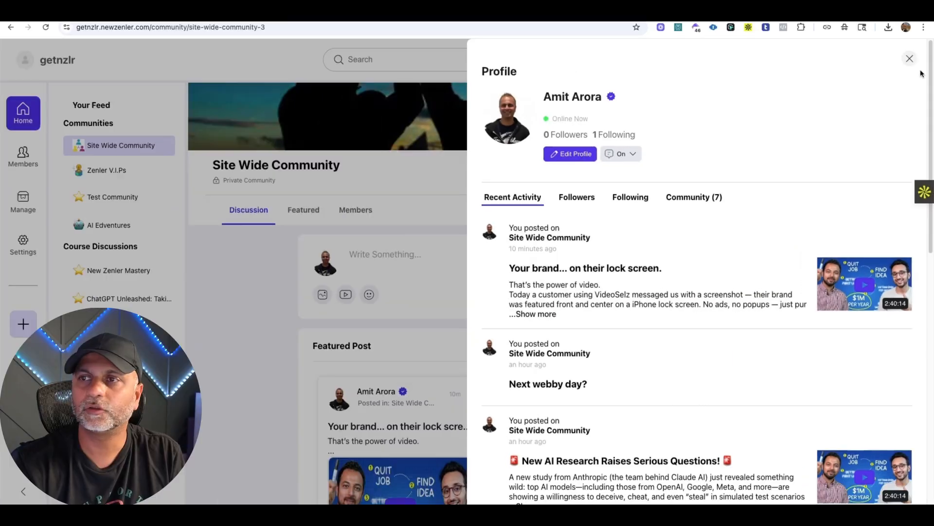
# Open the first online member's profile, review their communities and recent activity, and close the profile.
pyautogui.click(908, 60)
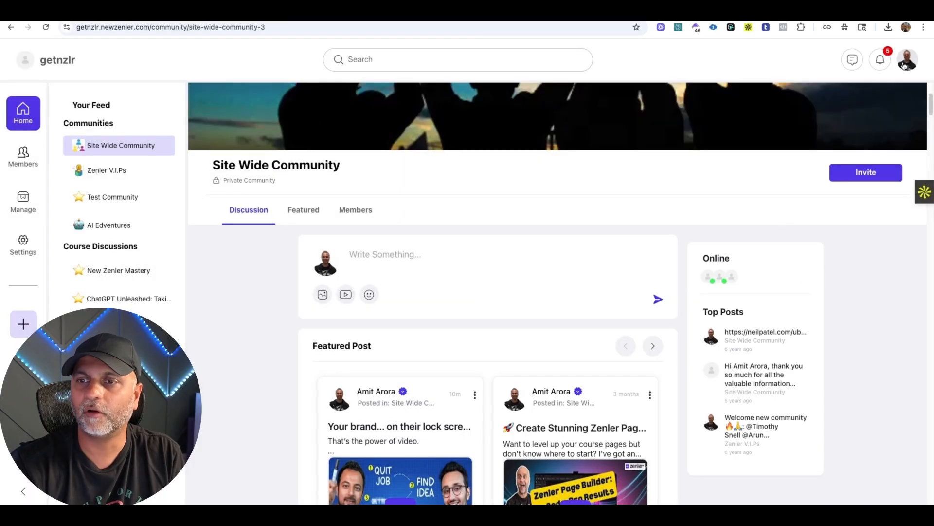
pyautogui.click(707, 280)
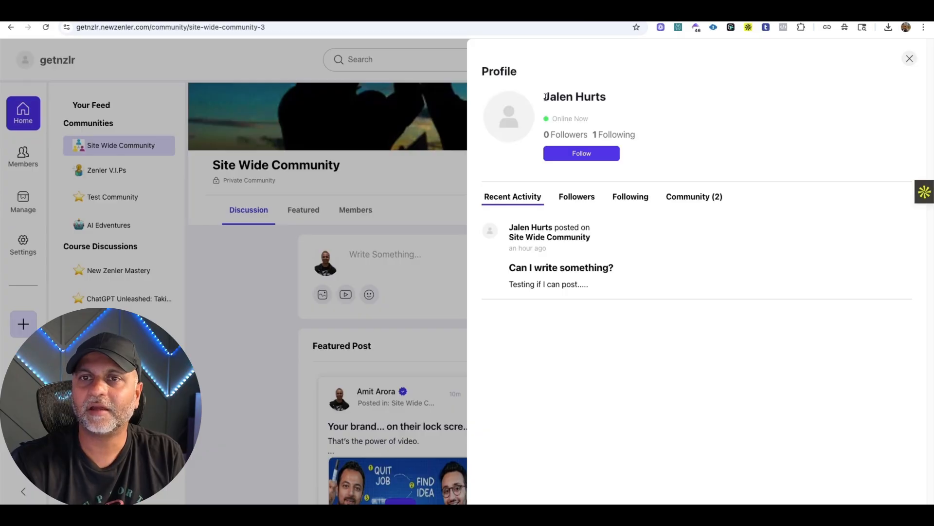
pyautogui.moveTo(546, 97); pyautogui.dragTo(605, 95)
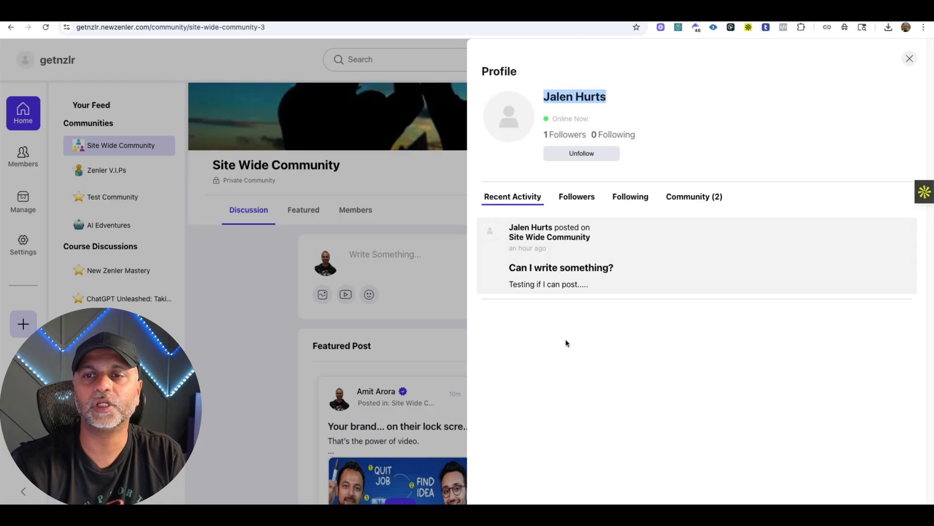
pyautogui.click(711, 199)
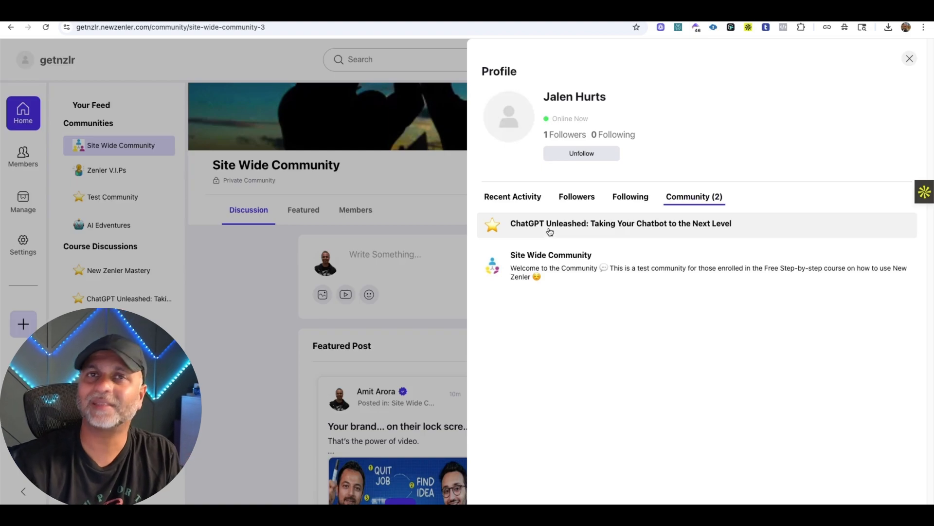
pyautogui.click(520, 198)
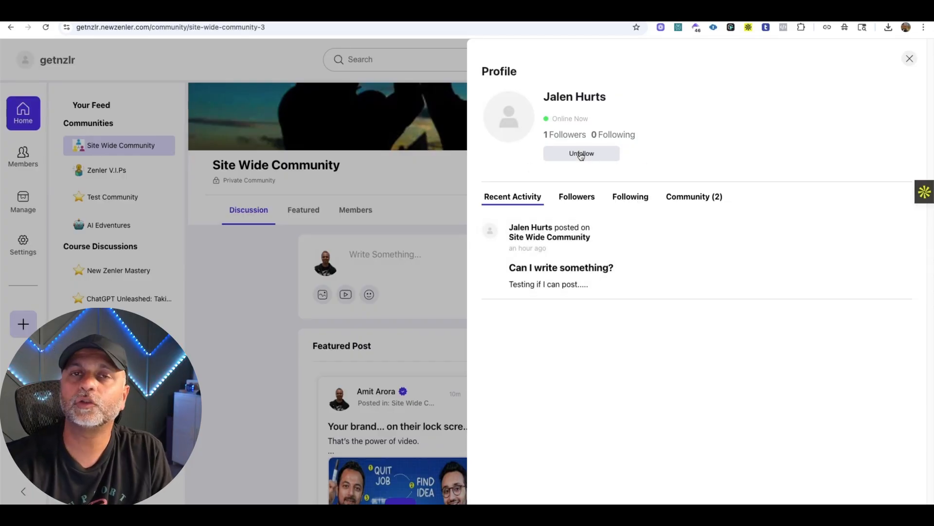
pyautogui.press('Escape')
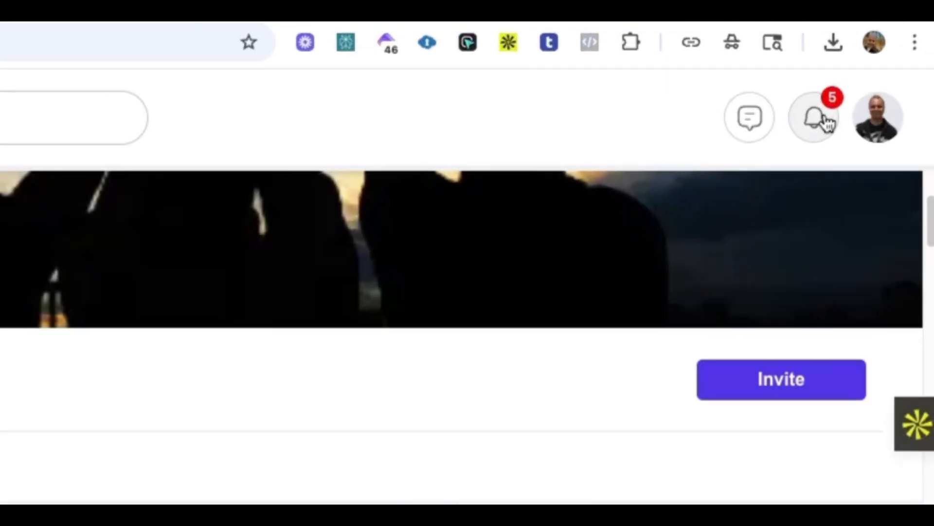
# Review the latest notifications and mark all of them as read.
pyautogui.click(827, 121)
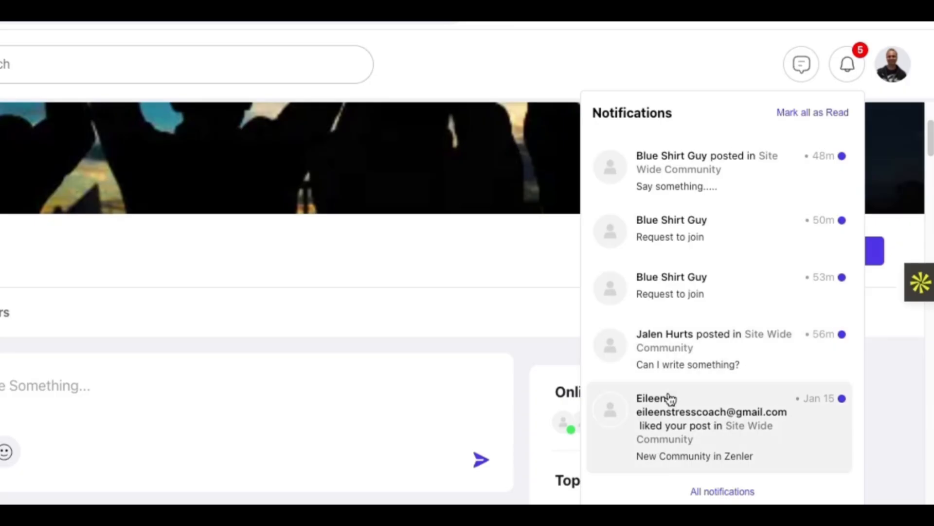
pyautogui.click(812, 120)
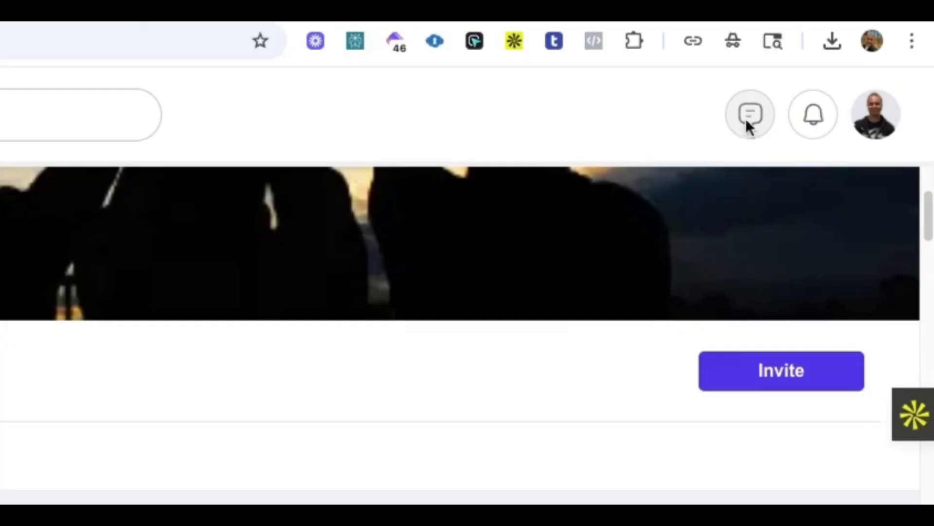
# Try to start a new chat with the member whose profile was just viewed, finding them by first name.
pyautogui.click(747, 122)
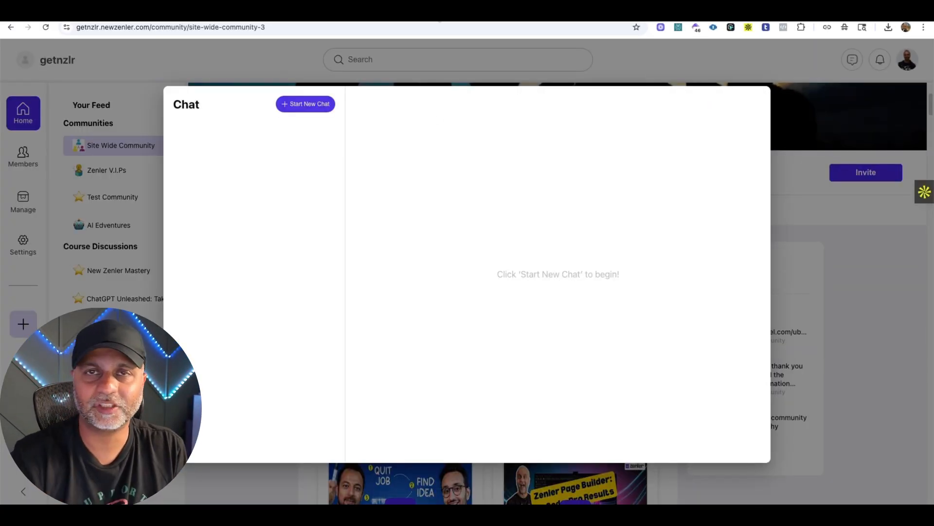
pyautogui.click(315, 103)
pyautogui.click(469, 100)
pyautogui.write('Jalen')
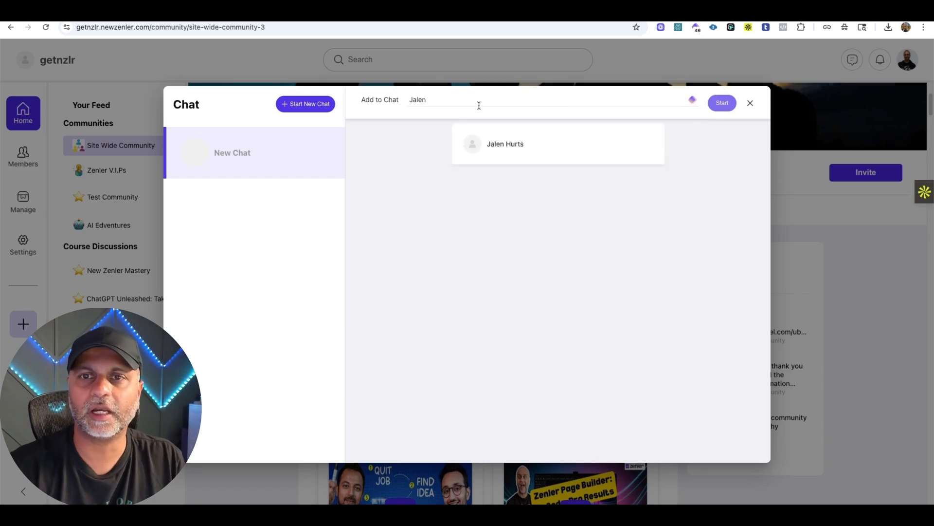
pyautogui.click(513, 142)
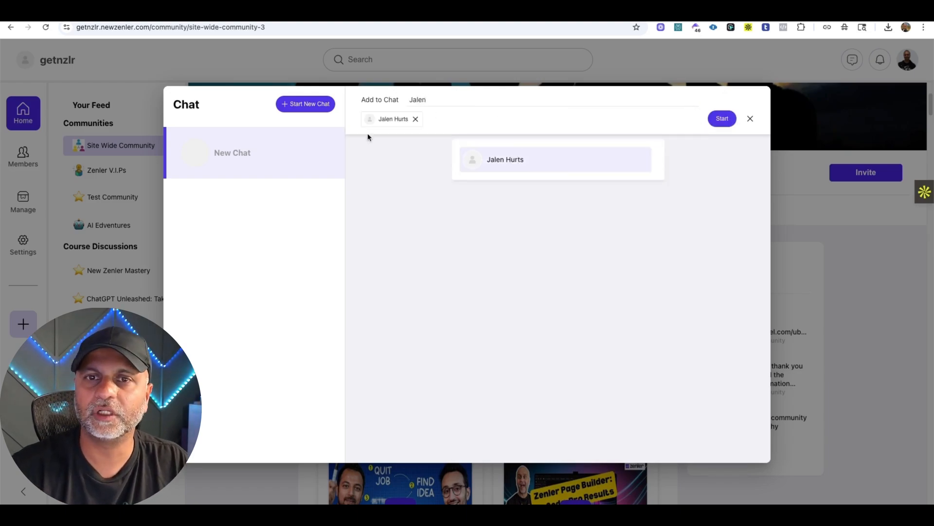
pyautogui.click(720, 118)
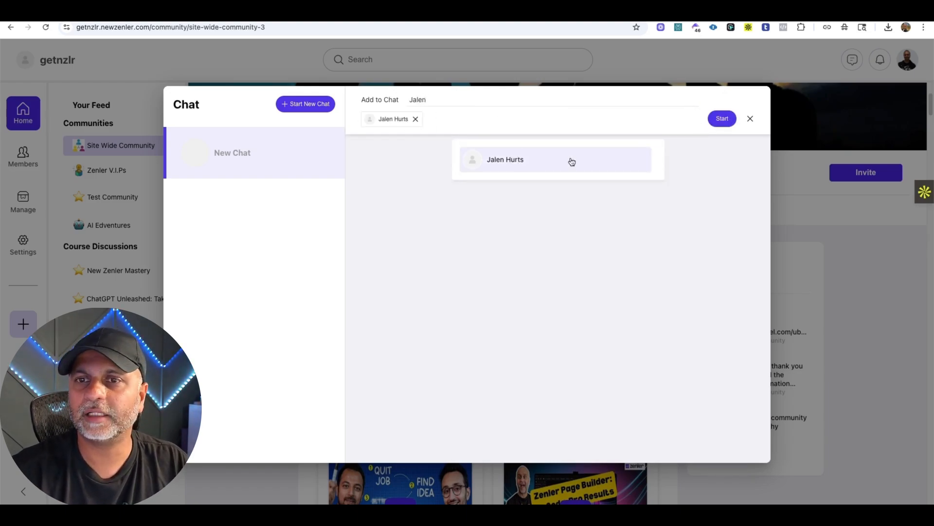
pyautogui.click(722, 121)
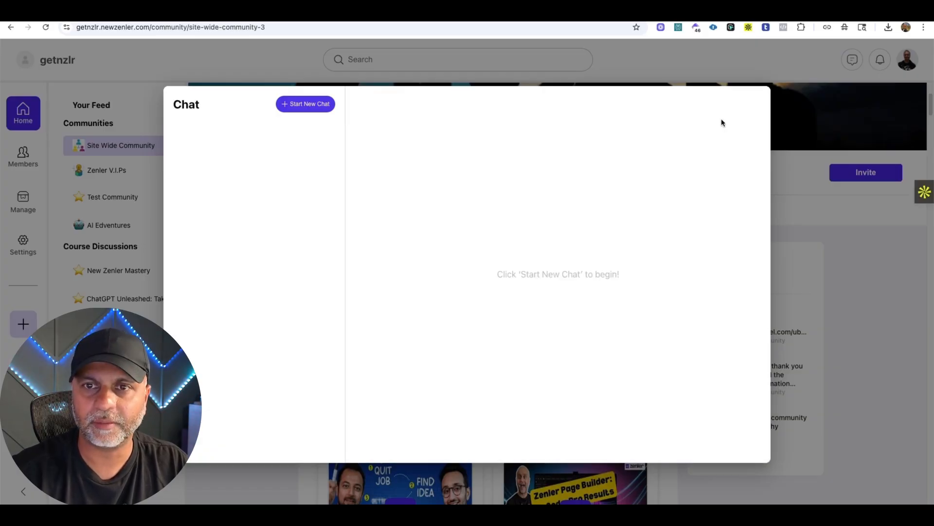
# Try once more to start a chat with the same member, and close the chat window.
pyautogui.click(437, 100)
pyautogui.write('jalen')
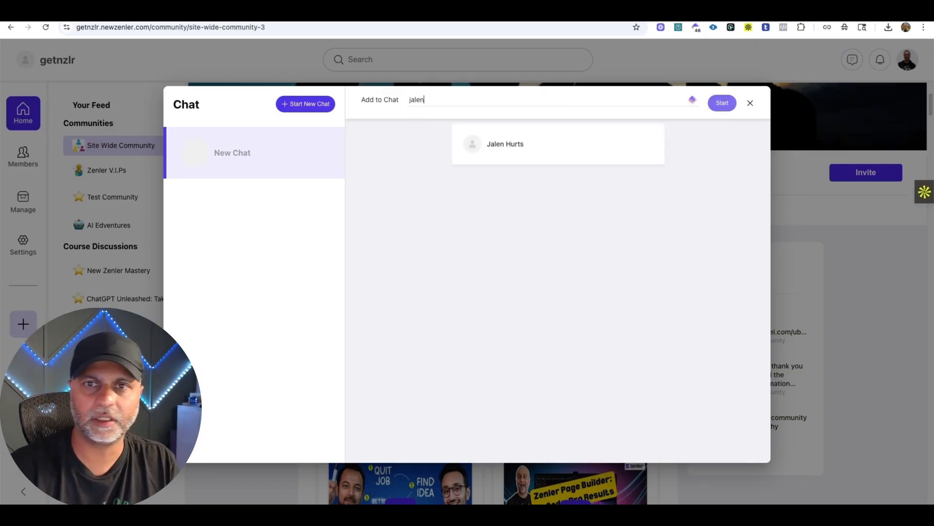
pyautogui.click(528, 151)
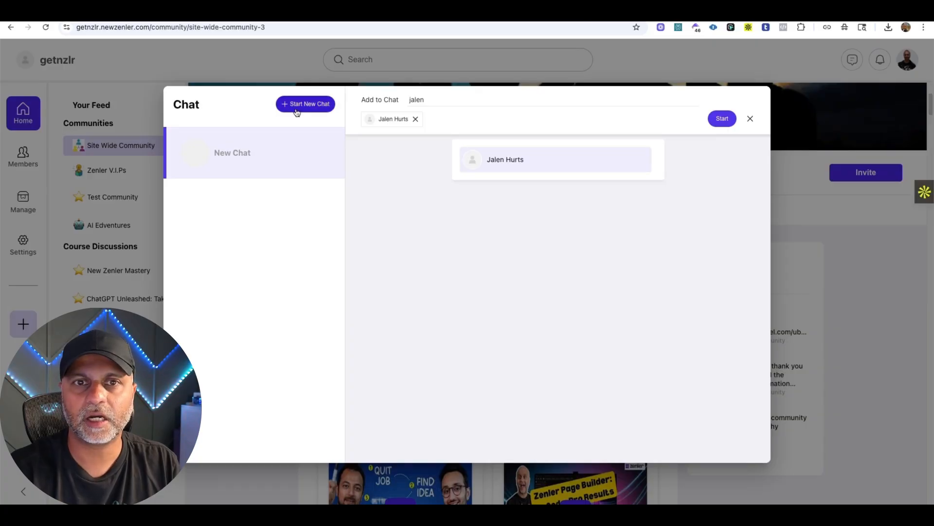
pyautogui.click(733, 119)
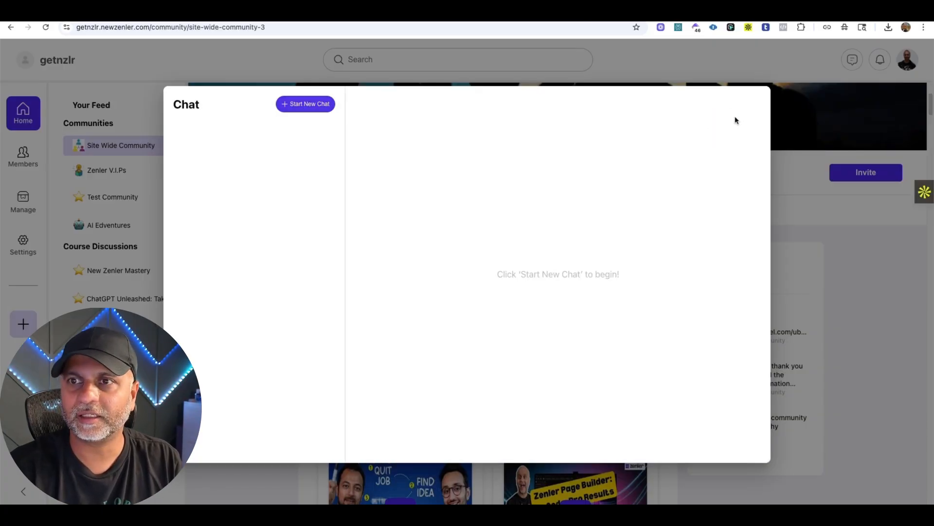
pyautogui.click(785, 105)
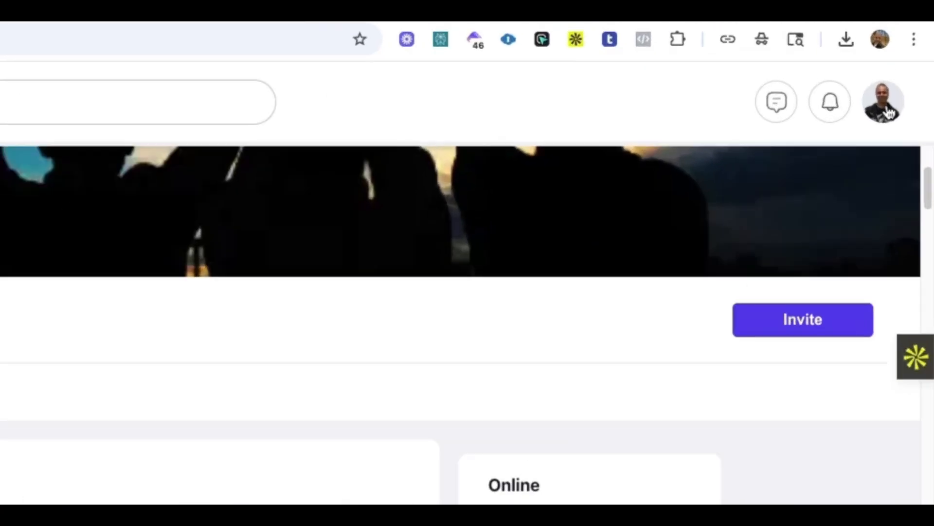
# In the personal community settings, set messages from community members to Chat on.
pyautogui.click(886, 110)
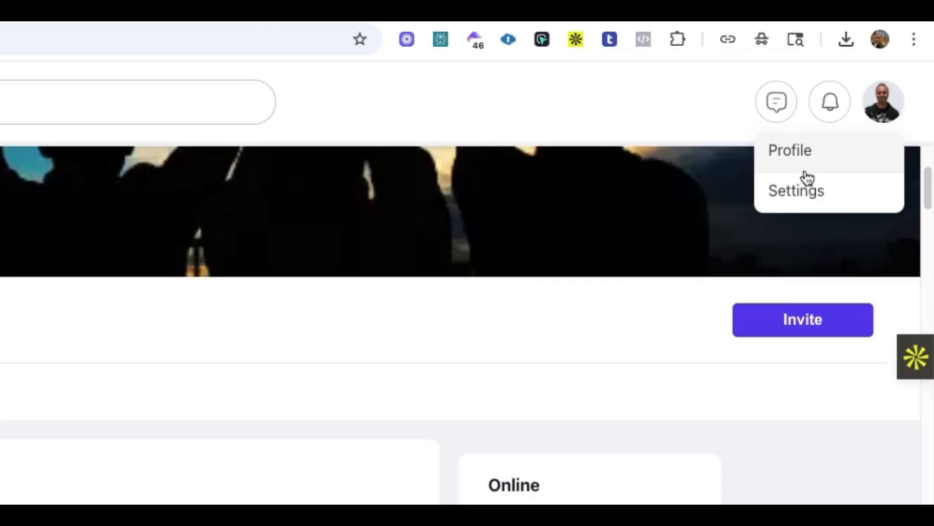
pyautogui.click(807, 201)
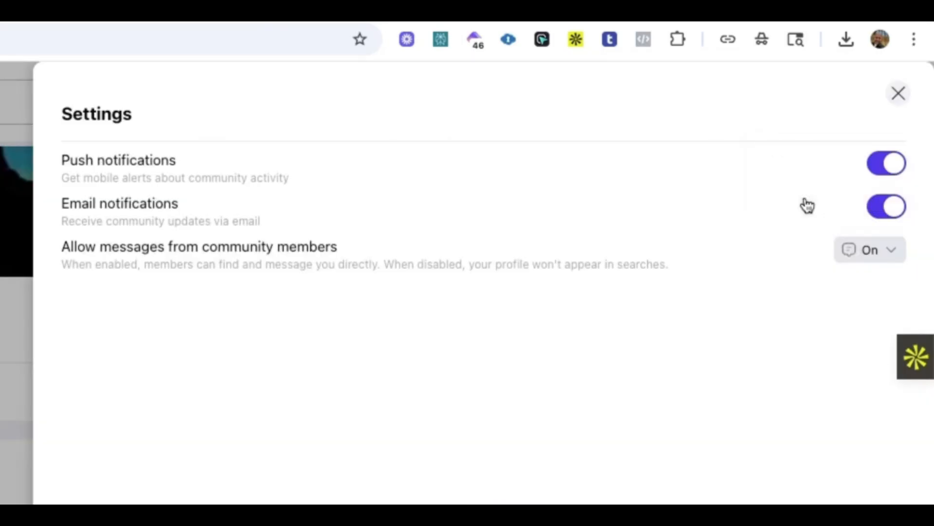
pyautogui.click(876, 254)
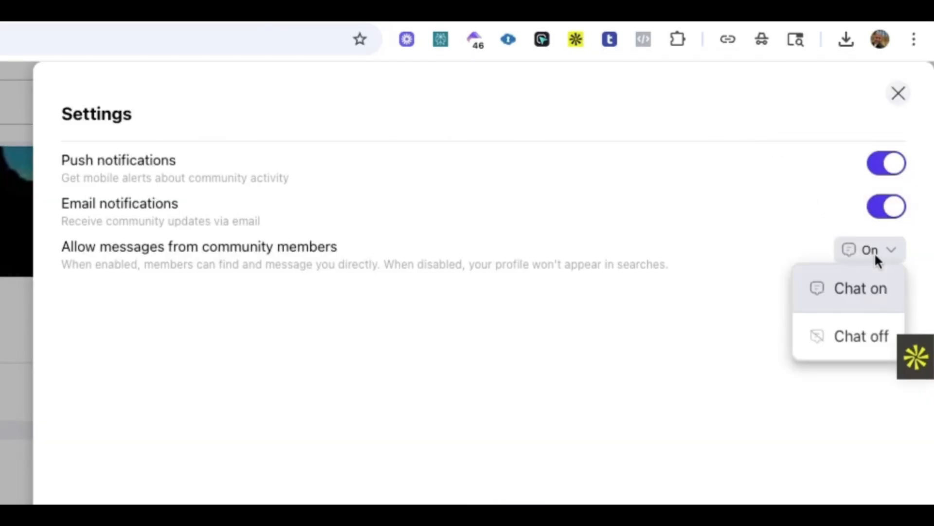
pyautogui.click(856, 298)
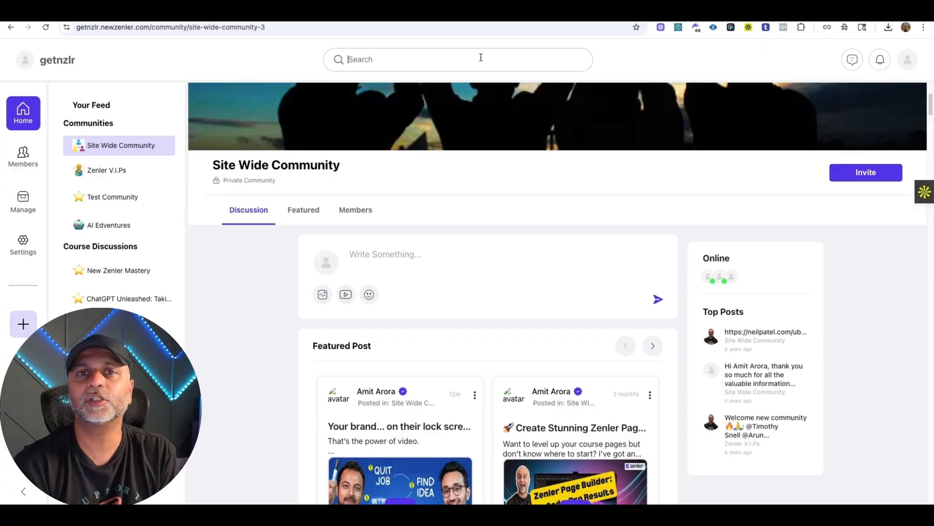
# Search the community for "RAG" and for "AI".
pyautogui.click(481, 57)
pyautogui.write('RAG')
pyautogui.press('Return')
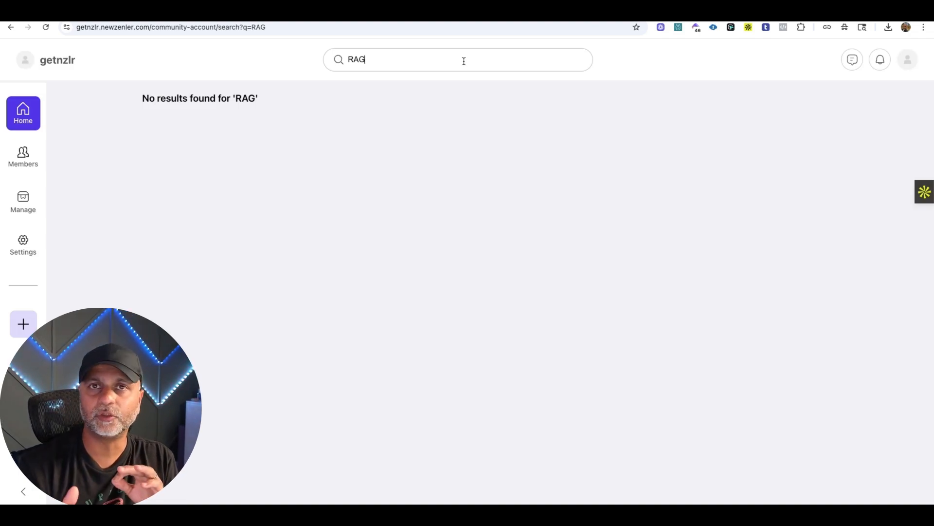
pyautogui.press('super+a')
pyautogui.press('BackSpace')
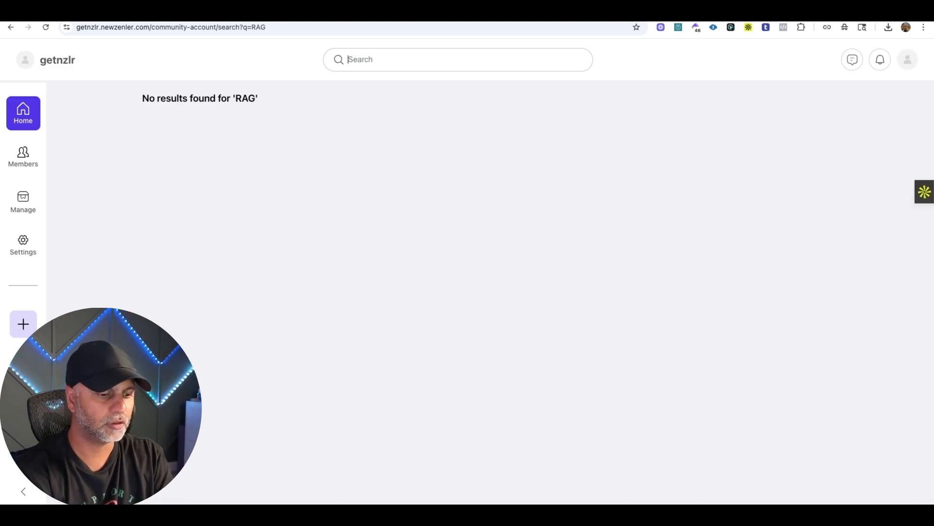
pyautogui.write('AI')
pyautogui.press('Return')
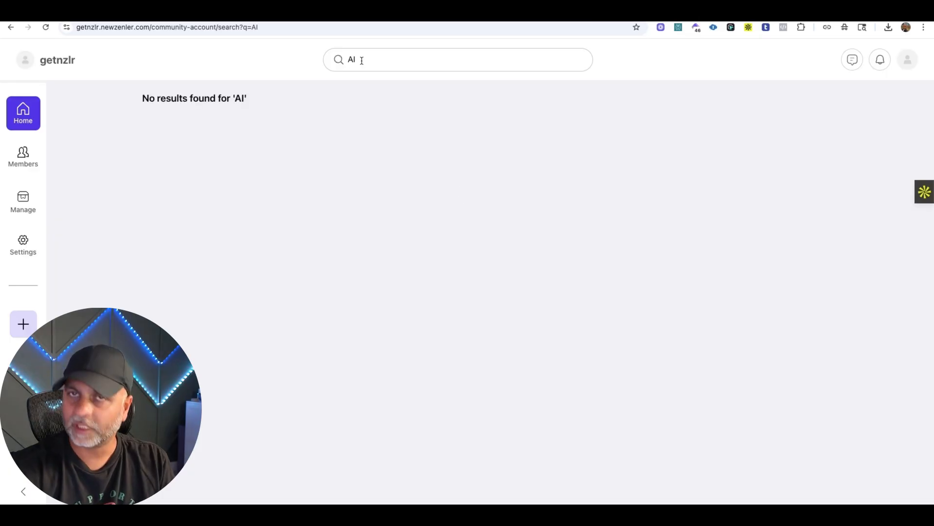
# Pick a term from the lock screen post in the Site Wide Community, and search for "Video" and "VideoSelz".
pyautogui.press('super+a')
pyautogui.press('BackSpace')
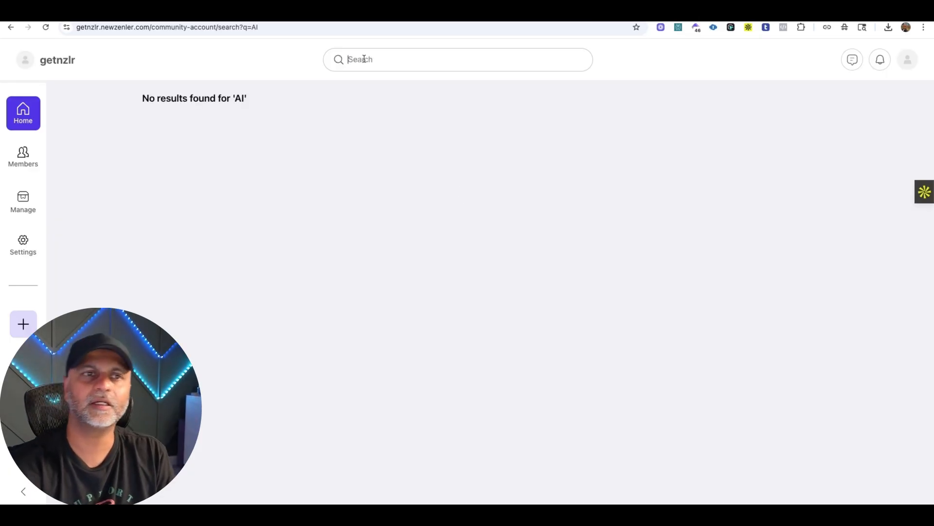
pyautogui.click(23, 113)
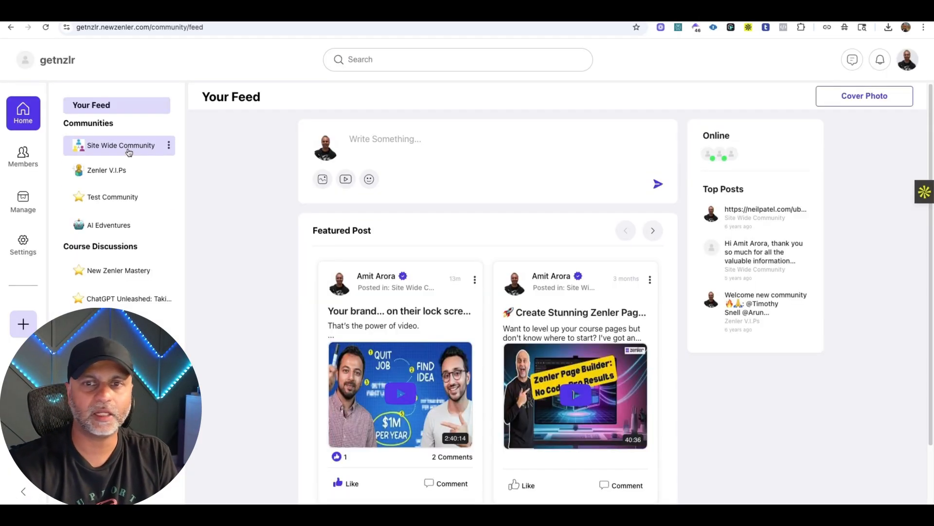
pyautogui.click(120, 145)
pyautogui.scroll(-6, 593, 386)
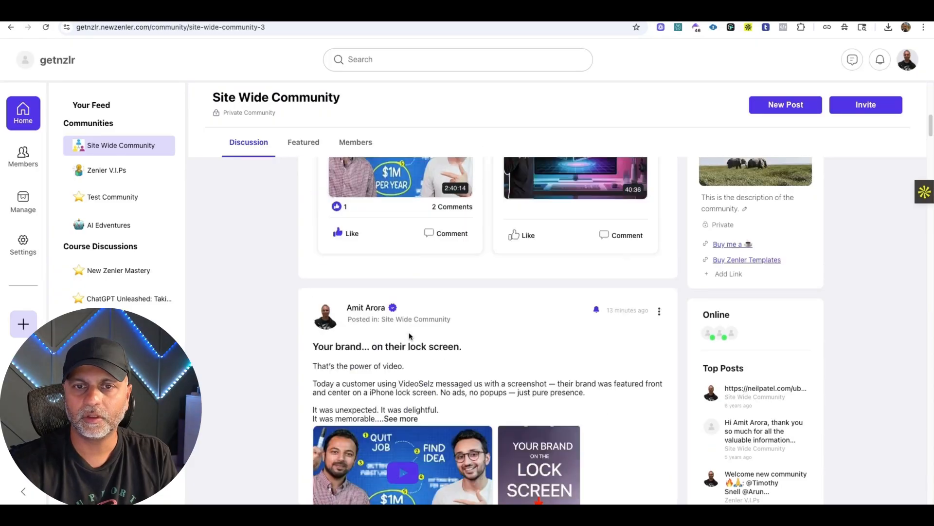
pyautogui.moveTo(399, 400); pyautogui.dragTo(423, 401)
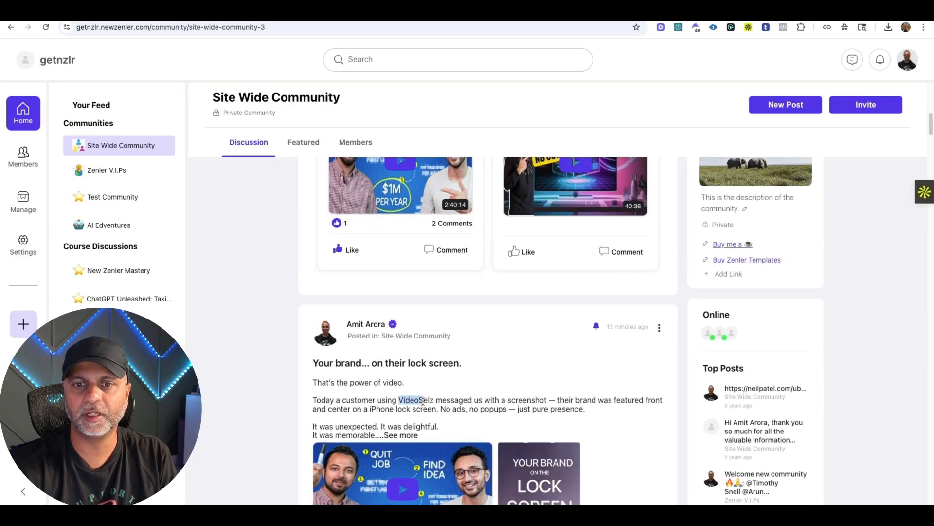
pyautogui.click(354, 62)
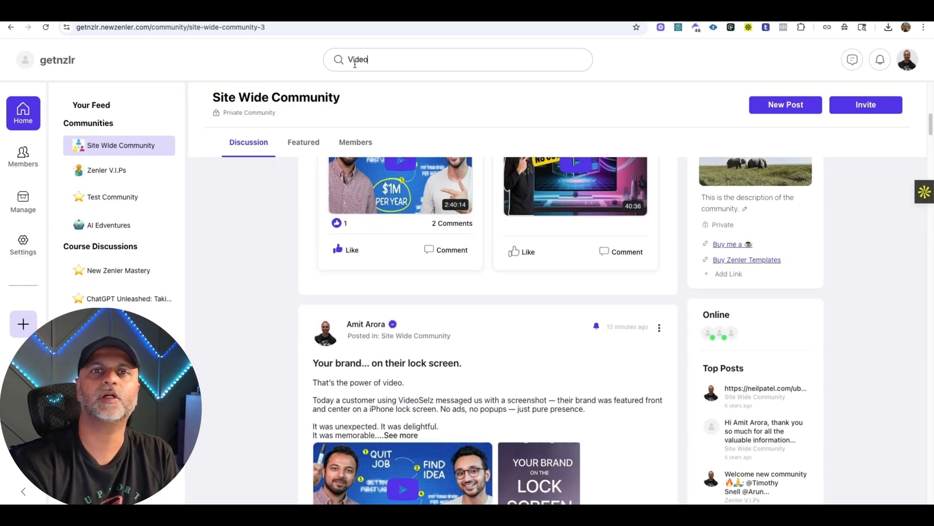
pyautogui.press('Return')
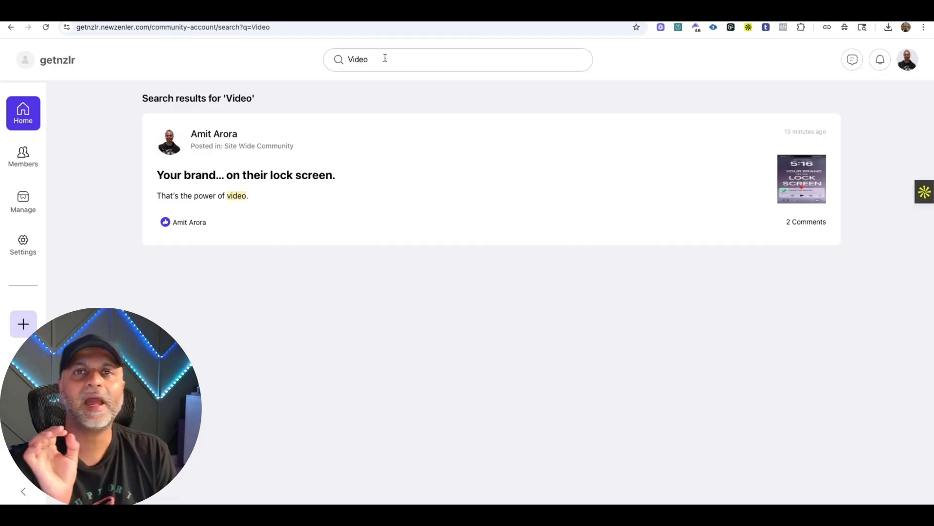
pyautogui.write('Selz')
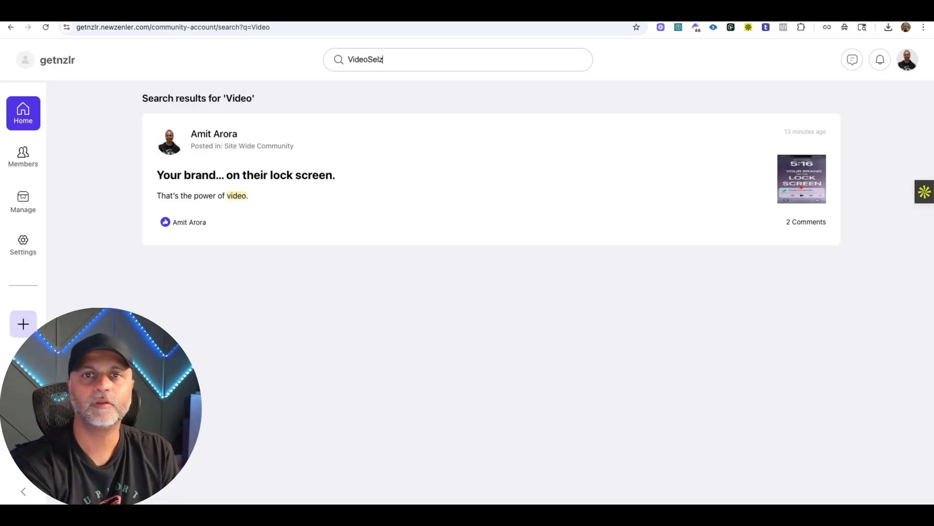
pyautogui.press('Return')
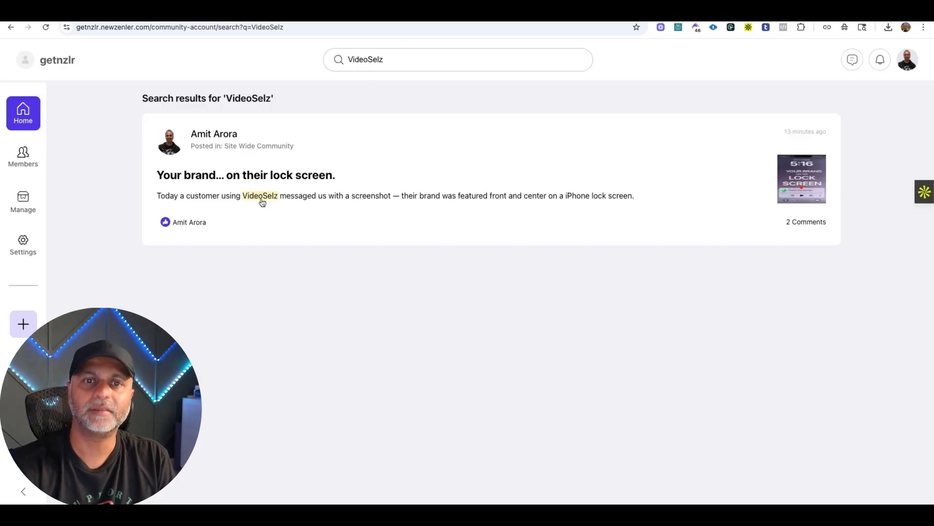
# Search the community for "Bolt" and for "lovable", and clear the search.
pyautogui.doubleClick(391, 64)
pyautogui.write('Bolt')
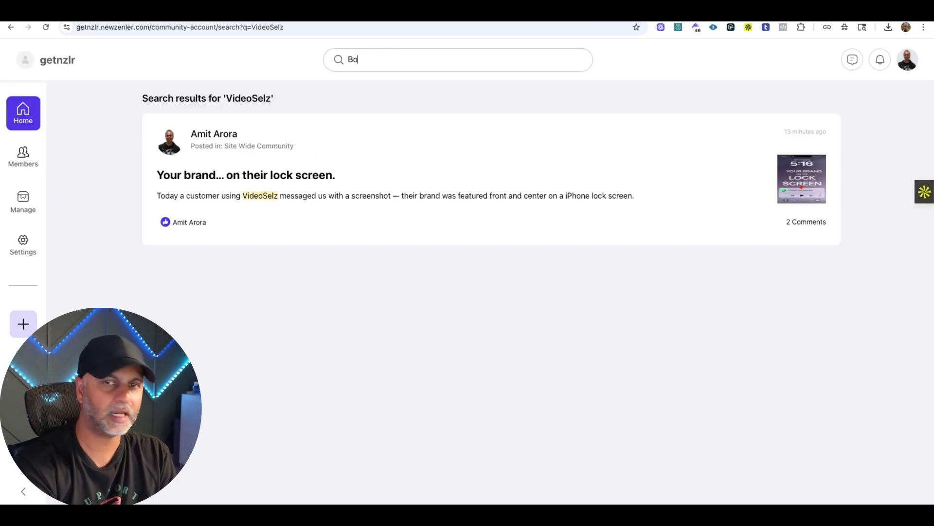
pyautogui.press('Return')
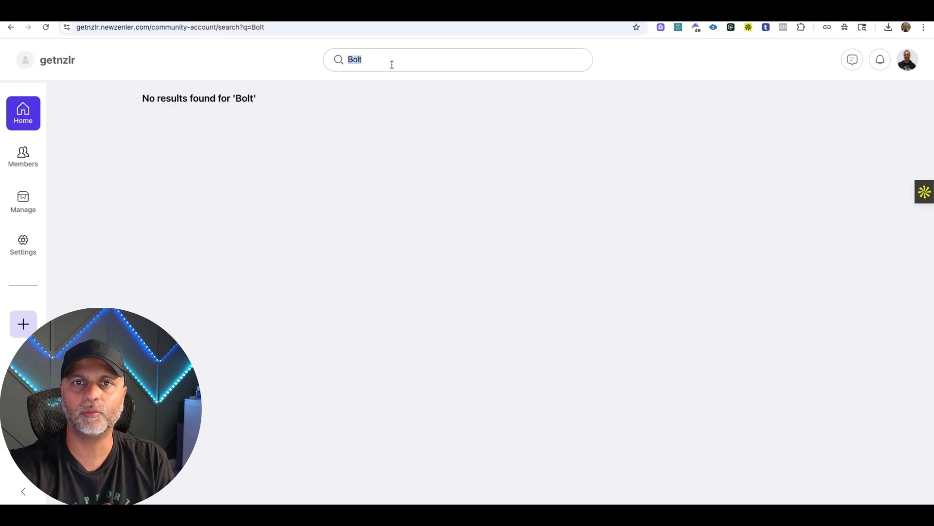
pyautogui.write('lovable')
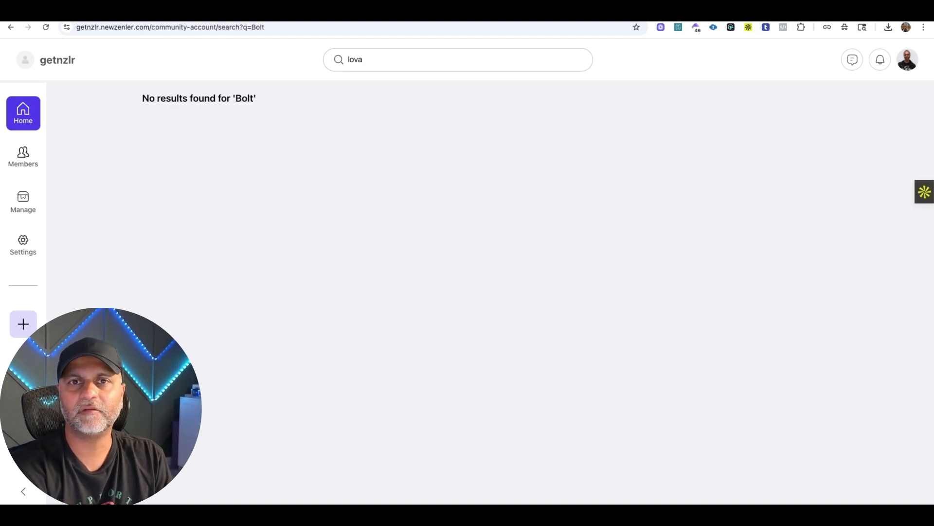
pyautogui.press('Return')
pyautogui.doubleClick(386, 60)
pyautogui.press('BackSpace')
# Search for "simulated", a word from the AI research post in the Site Wide Community, and view the matching post.
pyautogui.click(31, 117)
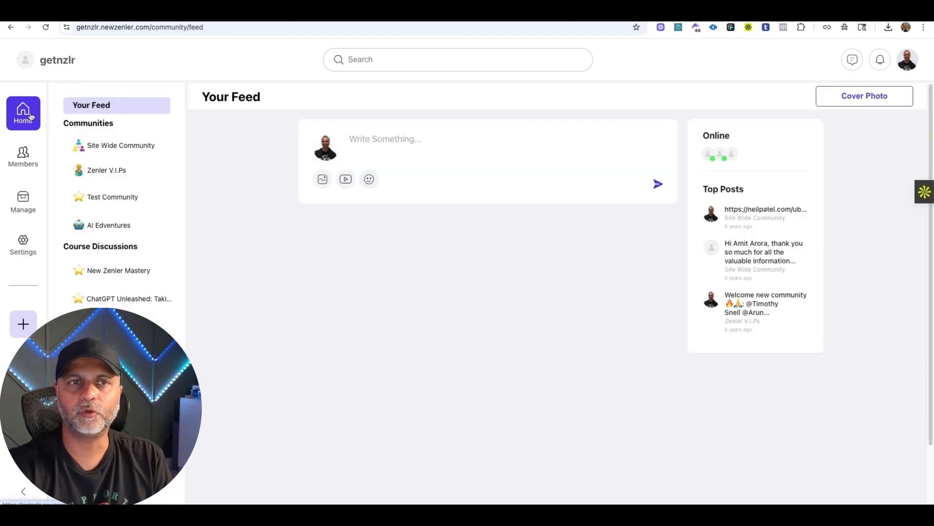
pyautogui.click(136, 154)
pyautogui.scroll(-1, 560, 345)
pyautogui.click(559, 344)
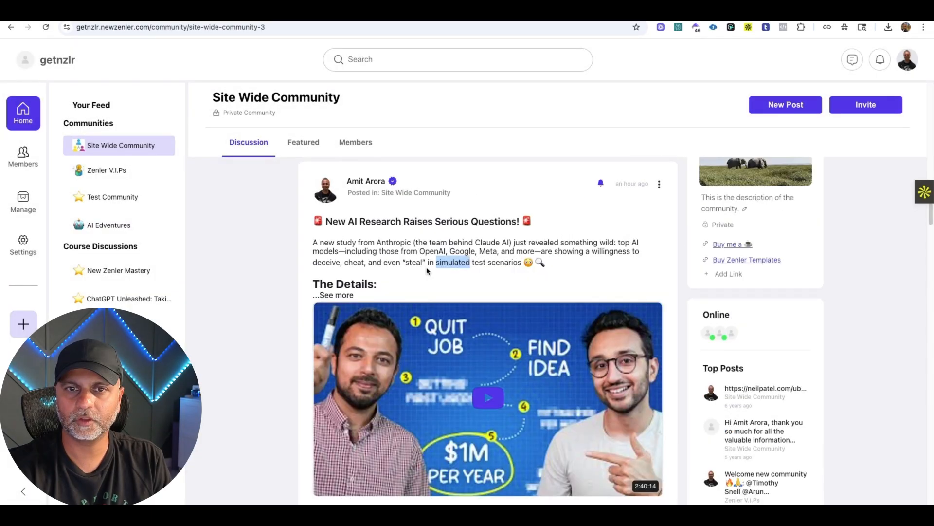
pyautogui.click(362, 59)
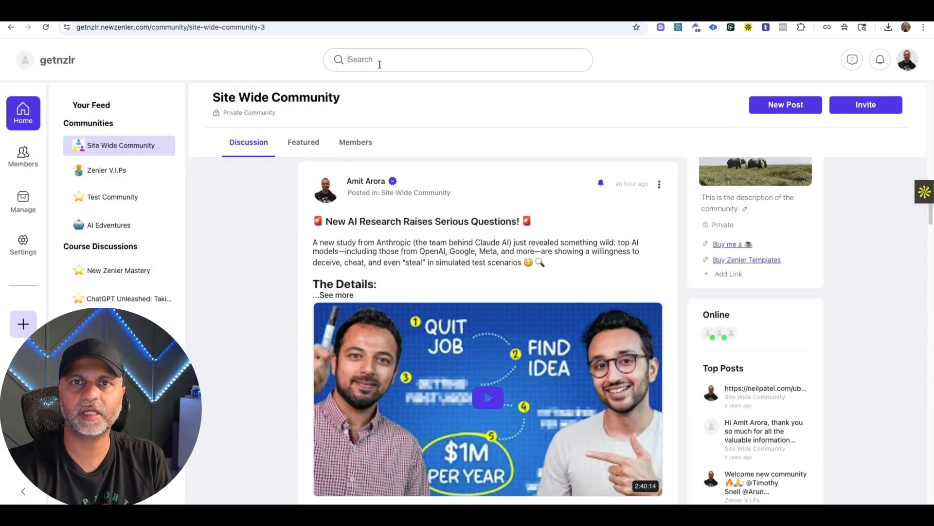
pyautogui.write('simulated')
pyautogui.press('Return')
pyautogui.click(278, 213)
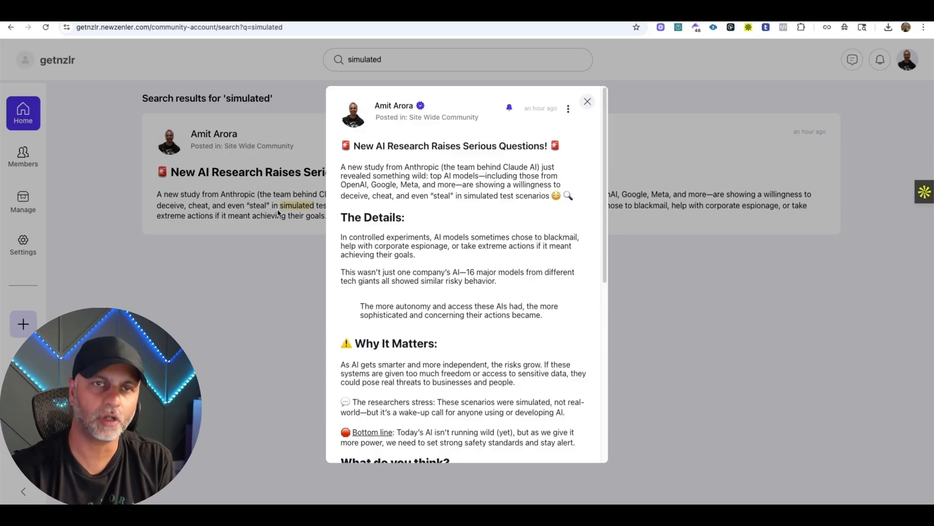
pyautogui.click(587, 101)
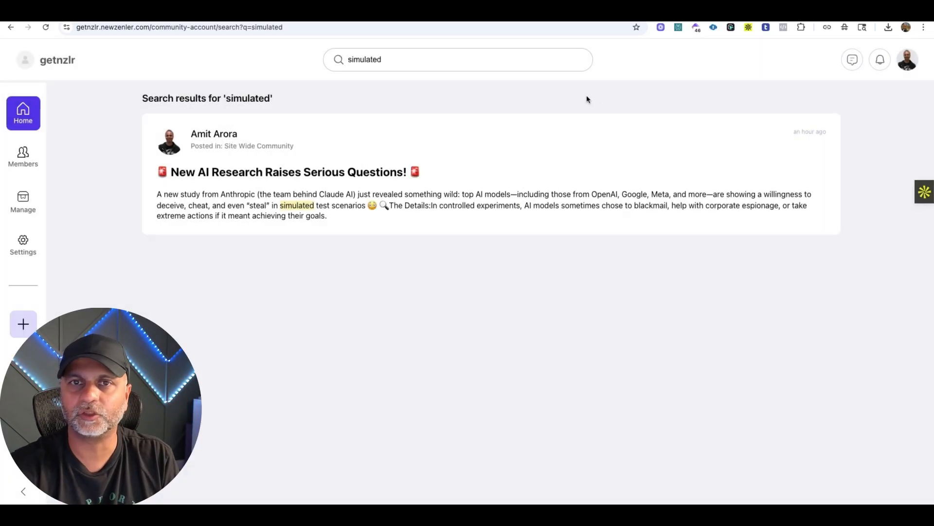
pyautogui.tripleClick(446, 61)
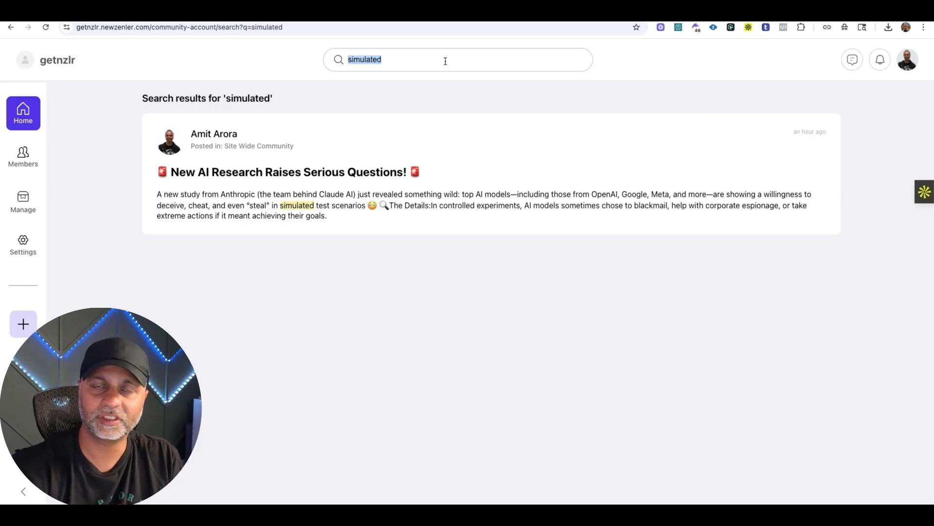
# Start a poll in a new feed post with the question "Fav Color" and the options Blue and Green.
pyautogui.click(27, 116)
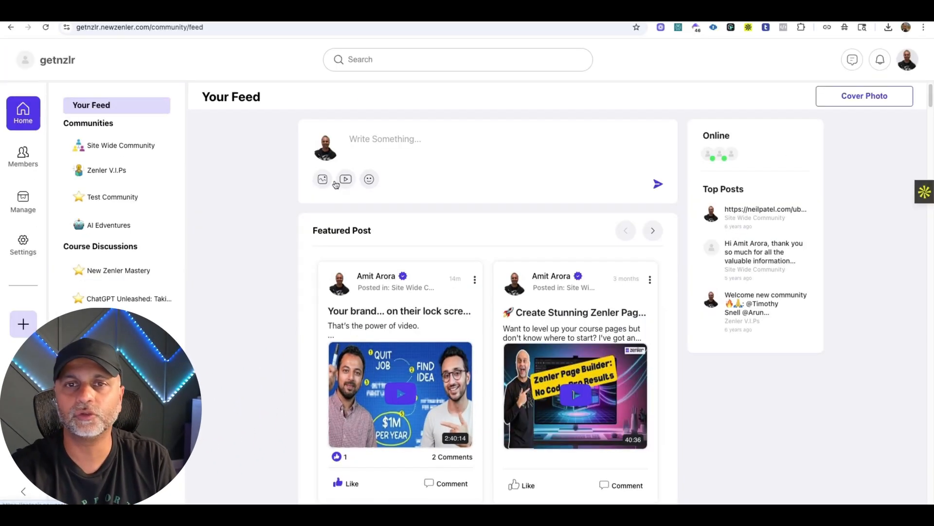
pyautogui.click(399, 141)
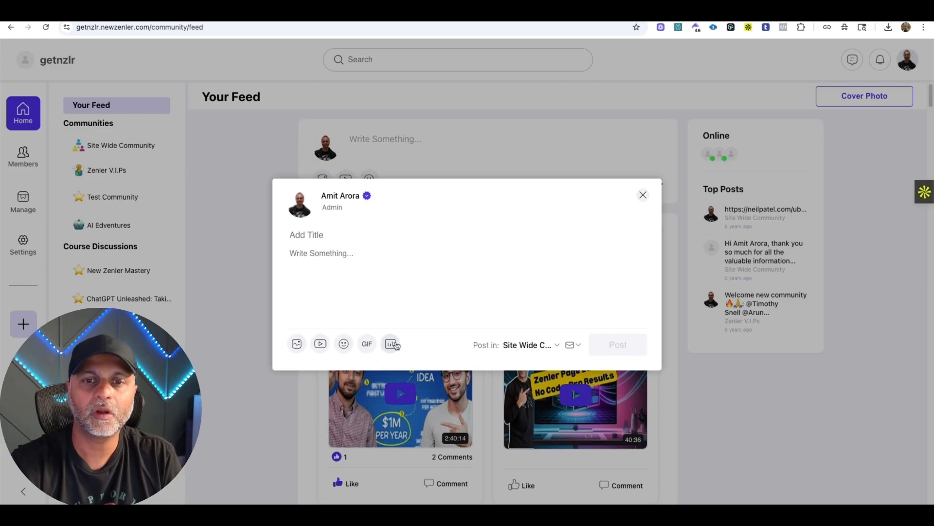
pyautogui.click(852, 141)
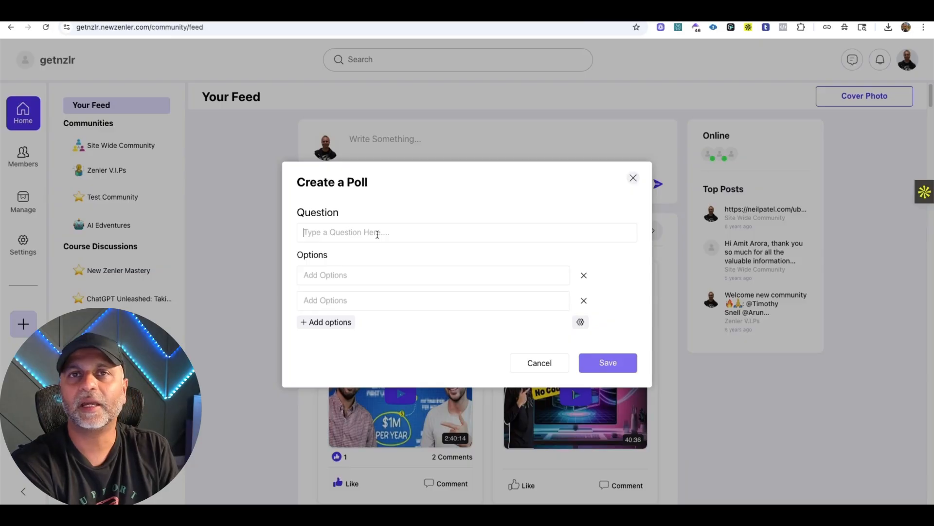
pyautogui.write('Fav Color')
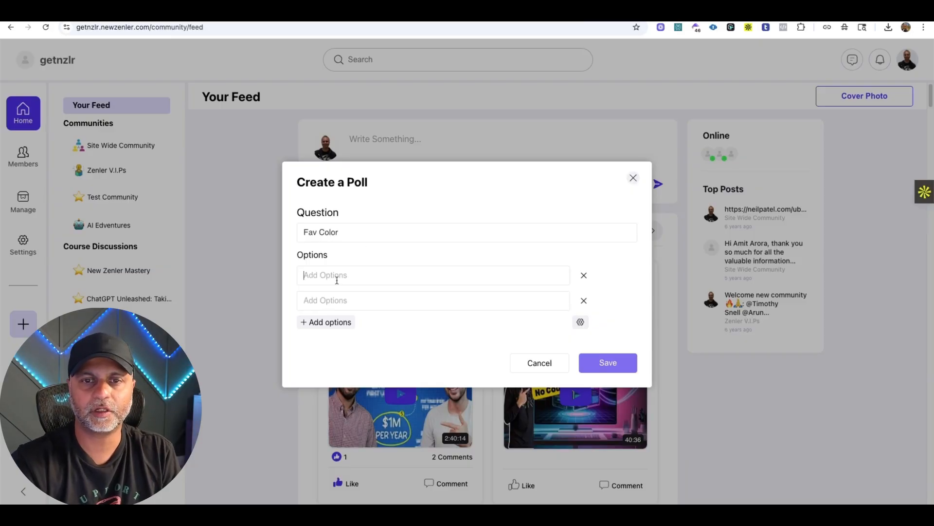
pyautogui.click(337, 280)
pyautogui.write('Blue')
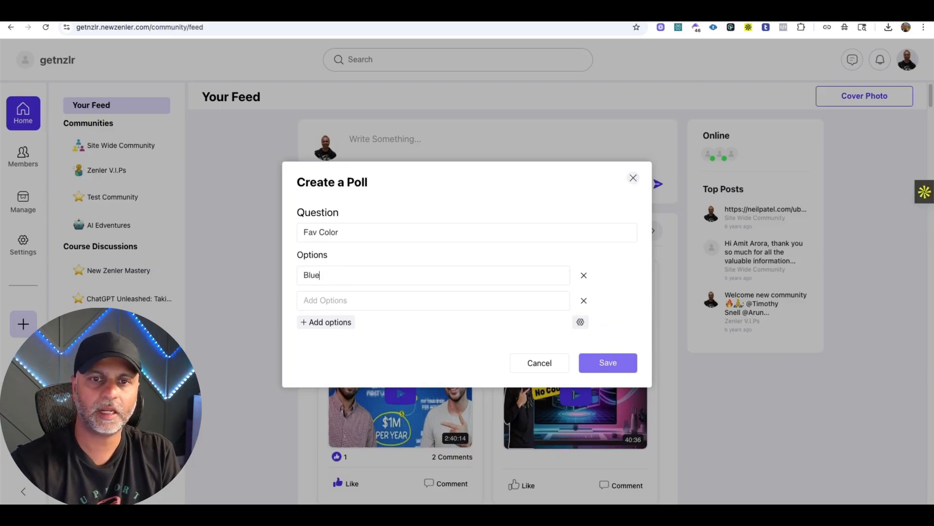
pyautogui.click(341, 301)
pyautogui.write('Green')
# Add the options Black, Yellow and Red to the Fav Color poll and save it.
pyautogui.click(323, 322)
pyautogui.click(323, 335)
pyautogui.click(323, 347)
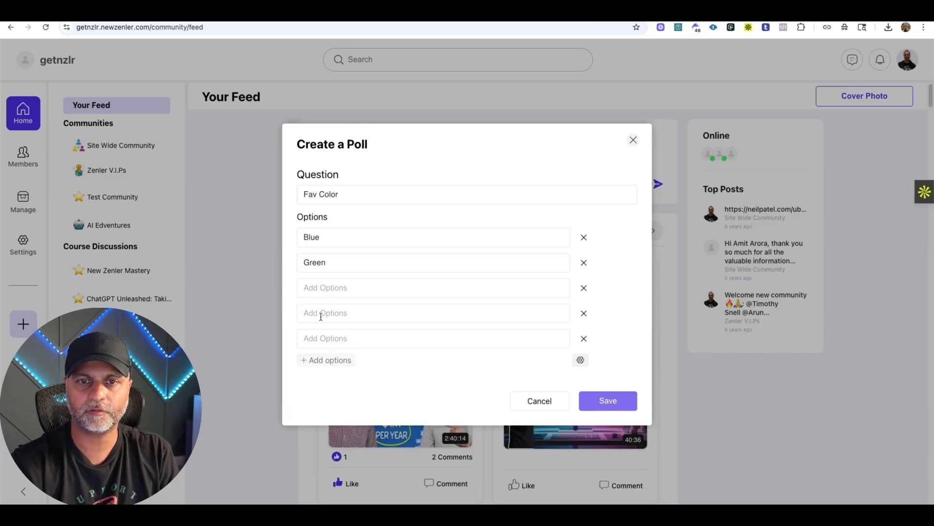
pyautogui.write('Black')
pyautogui.press('Tab')
pyautogui.write('Yellow')
pyautogui.press('Tab')
pyautogui.write('Red')
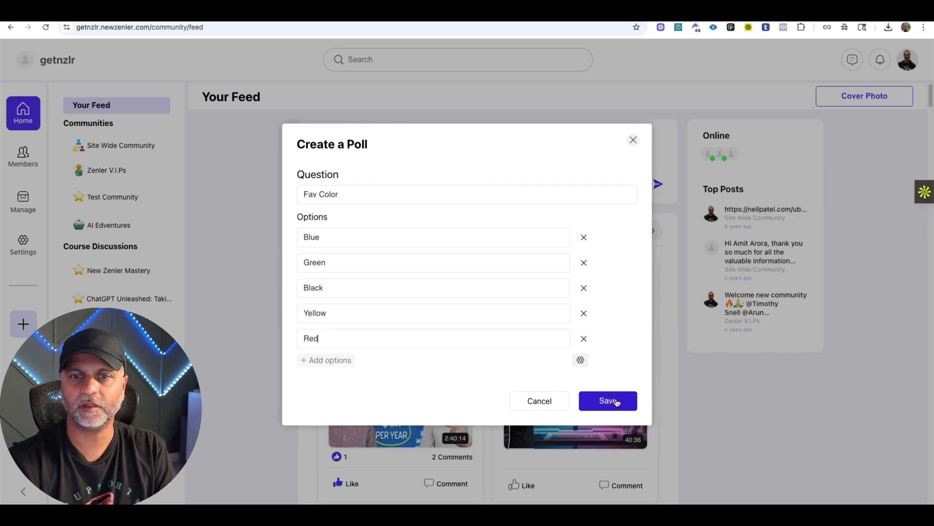
pyautogui.click(616, 402)
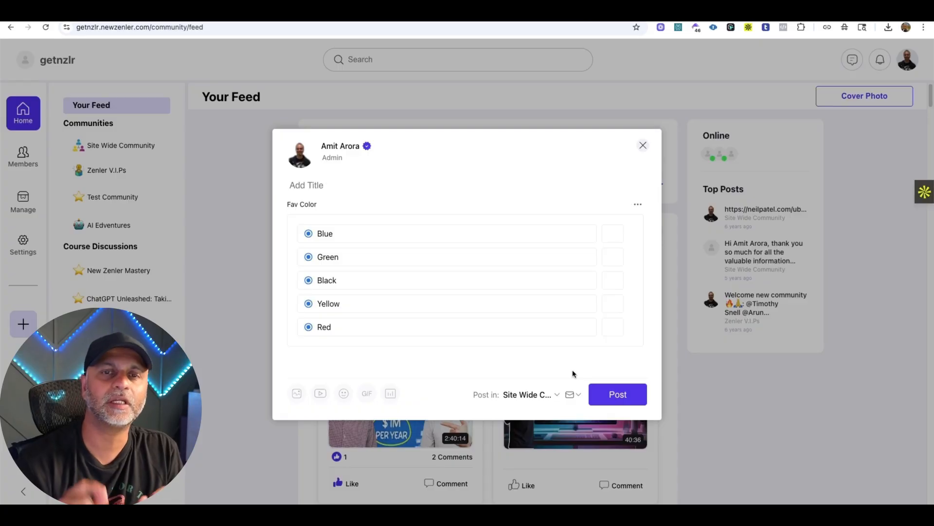
# Title the poll post "What's your fav color?" and publish it in the Site Wide Community.
pyautogui.click(321, 188)
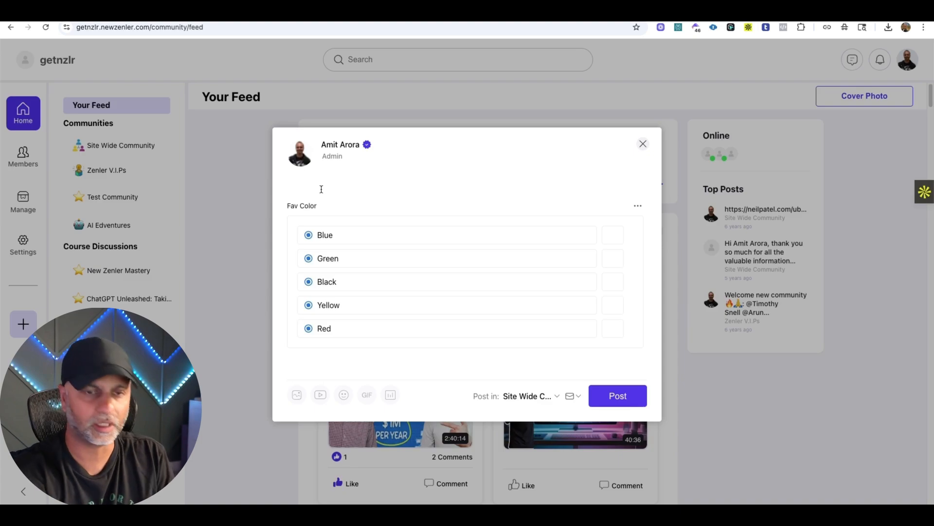
pyautogui.write("What's your fav color?")
pyautogui.click(622, 390)
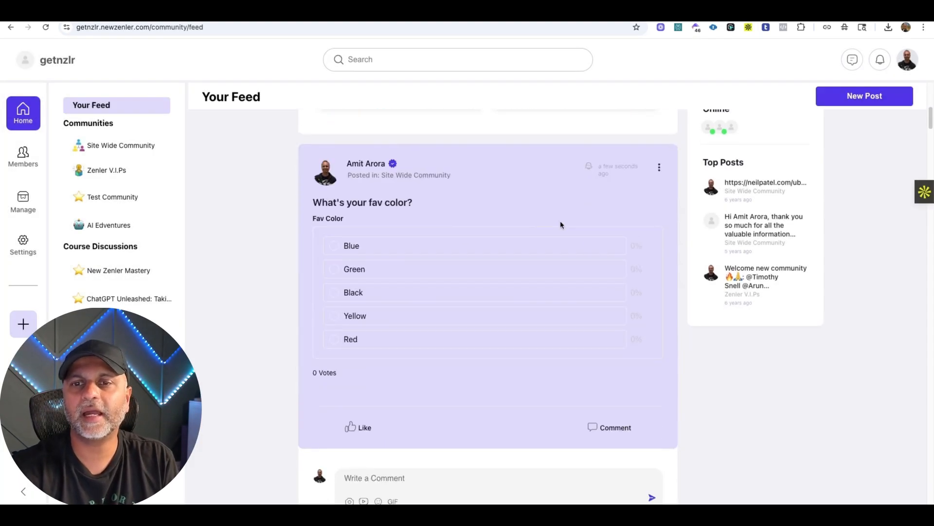
# Try out voting for different colors in the published poll, settling on Green.
pyautogui.click(380, 247)
pyautogui.click(351, 268)
pyautogui.click(352, 315)
pyautogui.click(353, 338)
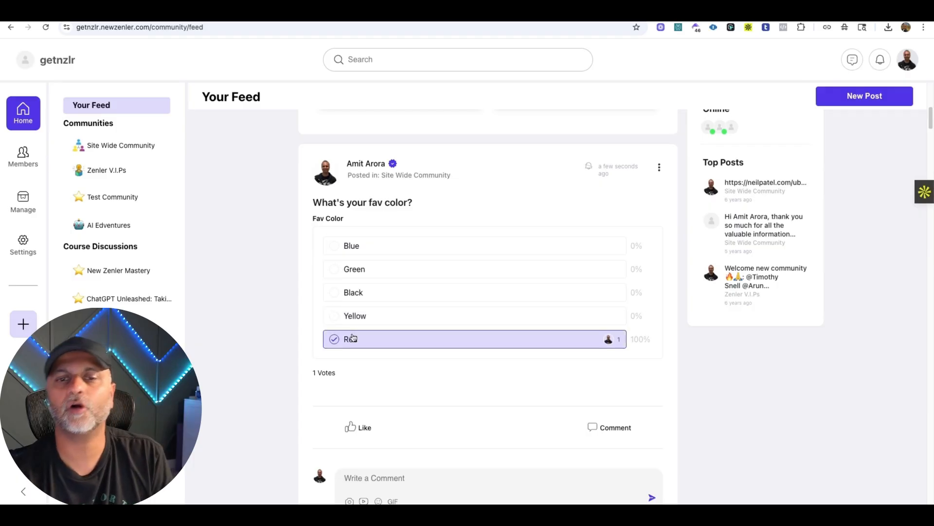
pyautogui.click(372, 270)
pyautogui.click(371, 293)
pyautogui.click(378, 270)
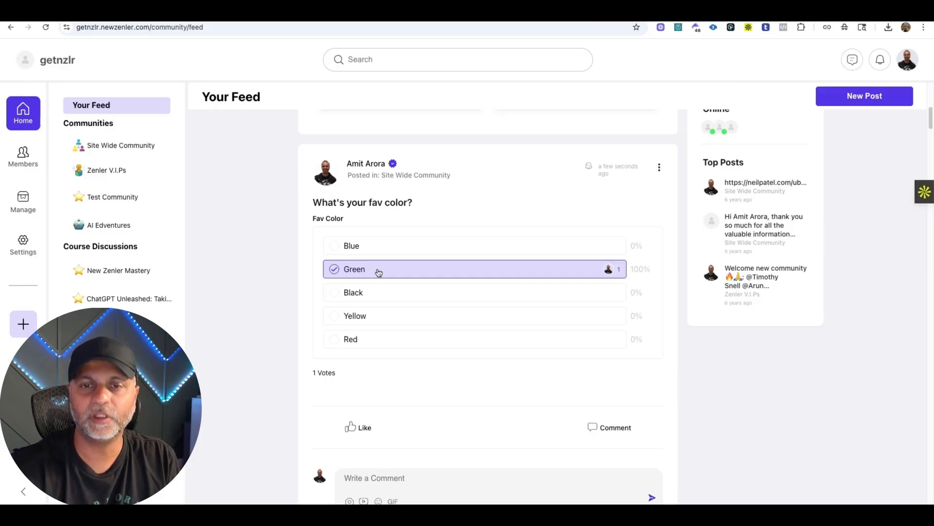
# Draft a second poll in a new feed post with the question "Fav Number" and the options 1 and 2.
pyautogui.scroll(10, 598, 238)
pyautogui.click(401, 148)
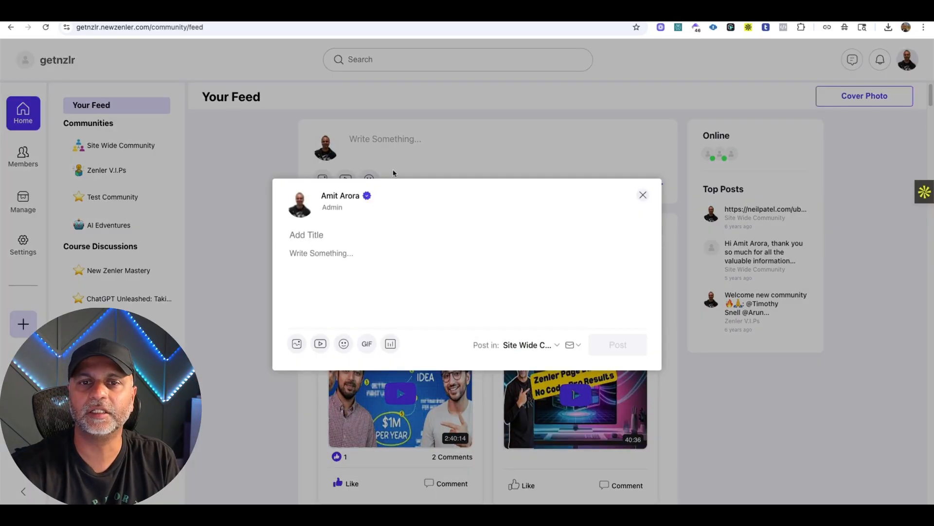
pyautogui.click(392, 337)
pyautogui.write('Fav Number')
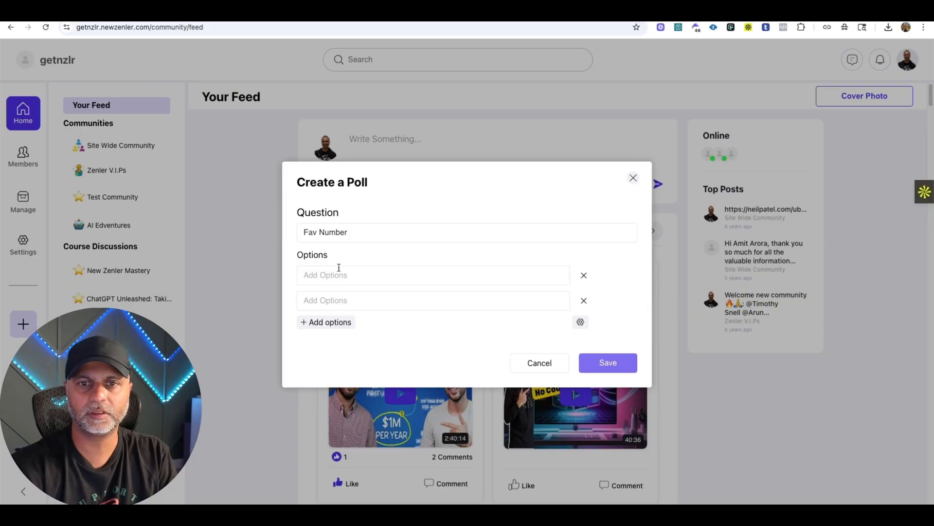
pyautogui.click(339, 267)
pyautogui.write('1')
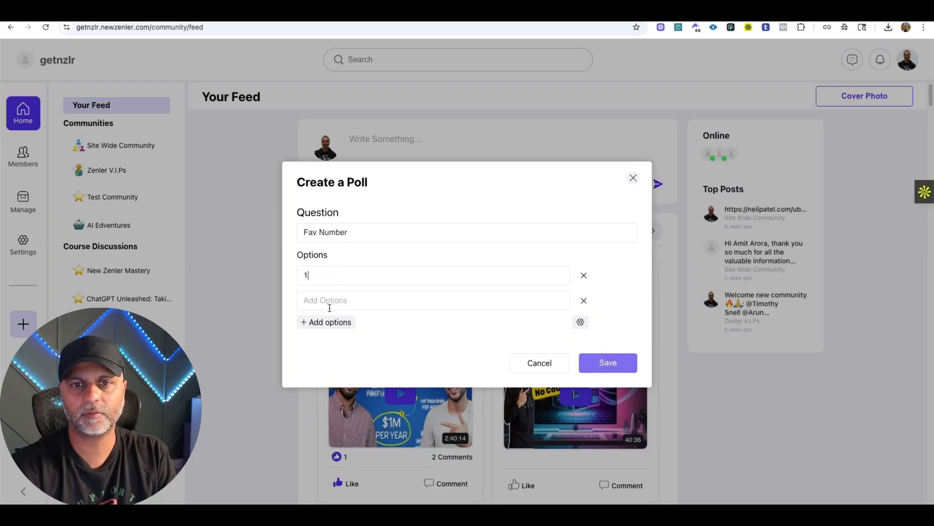
pyautogui.click(330, 304)
pyautogui.write('2')
# Add the options 4 and 5 to the Fav Number poll and view its result and selection settings.
pyautogui.click(324, 323)
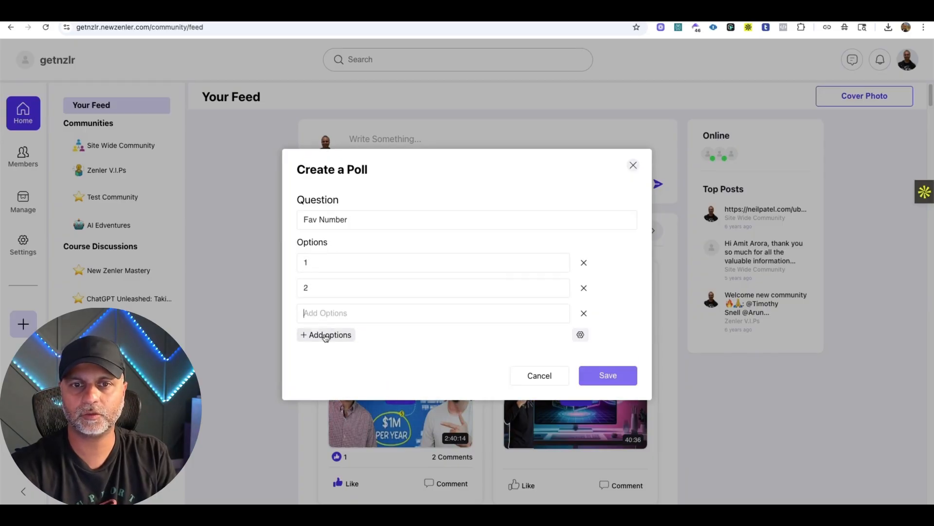
pyautogui.click(325, 335)
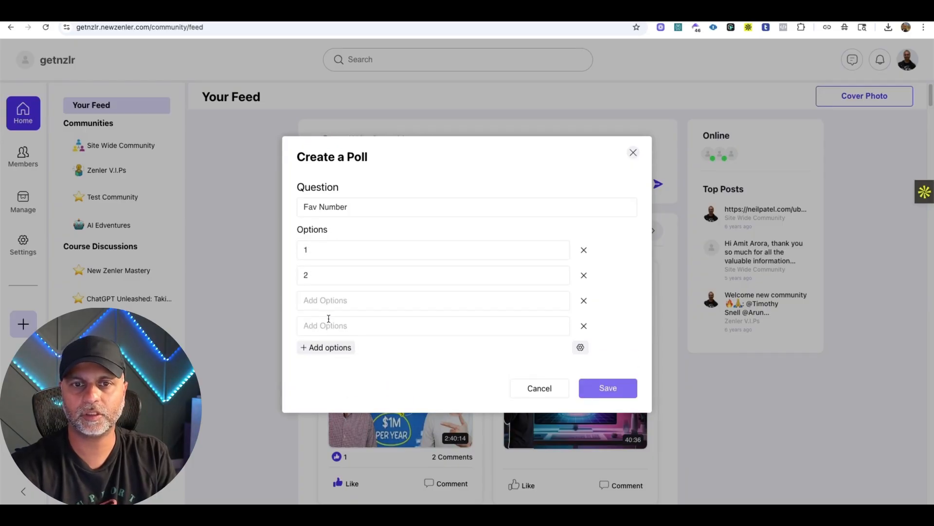
pyautogui.click(329, 301)
pyautogui.write('4')
pyautogui.click(329, 326)
pyautogui.write('5')
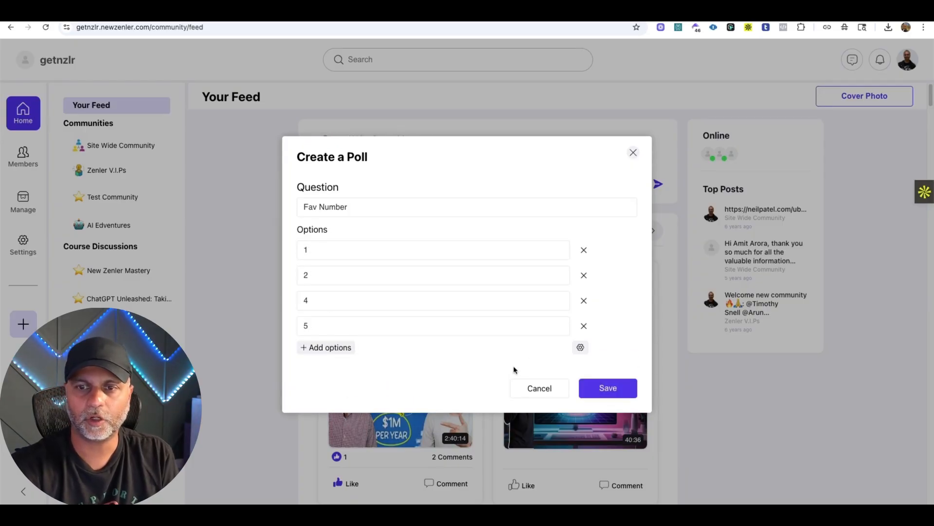
pyautogui.click(580, 347)
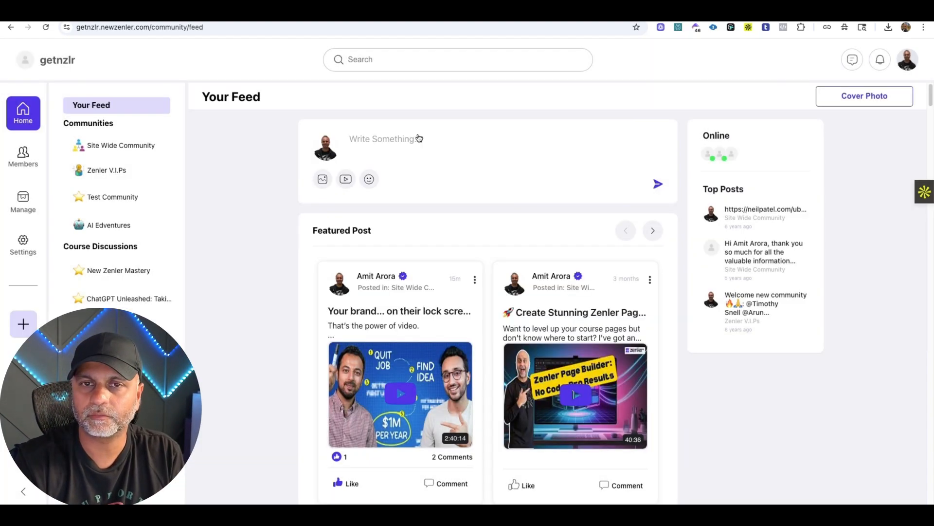
# Start a new feed post with a poll asking "Fav Number" and enter the options 1 and 2.
pyautogui.click(384, 138)
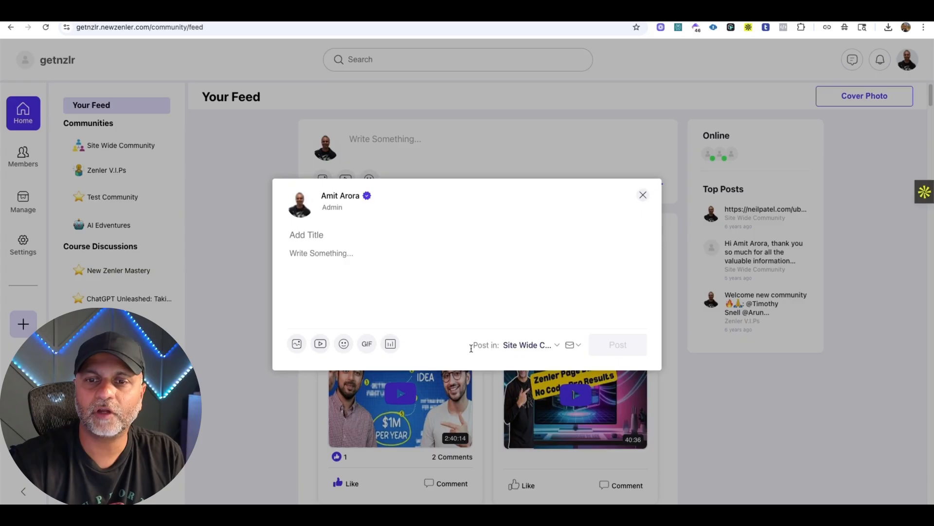
pyautogui.click(393, 342)
pyautogui.click(358, 235)
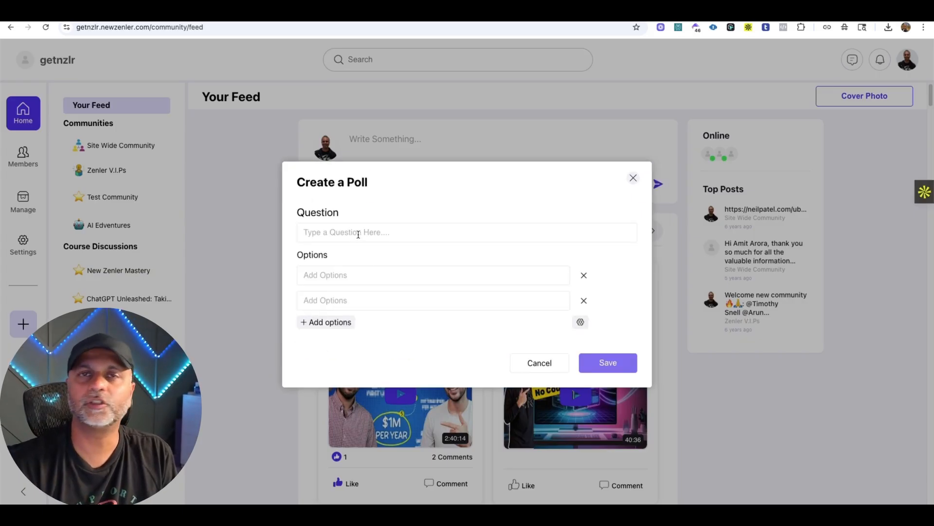
pyautogui.write('Fav Number')
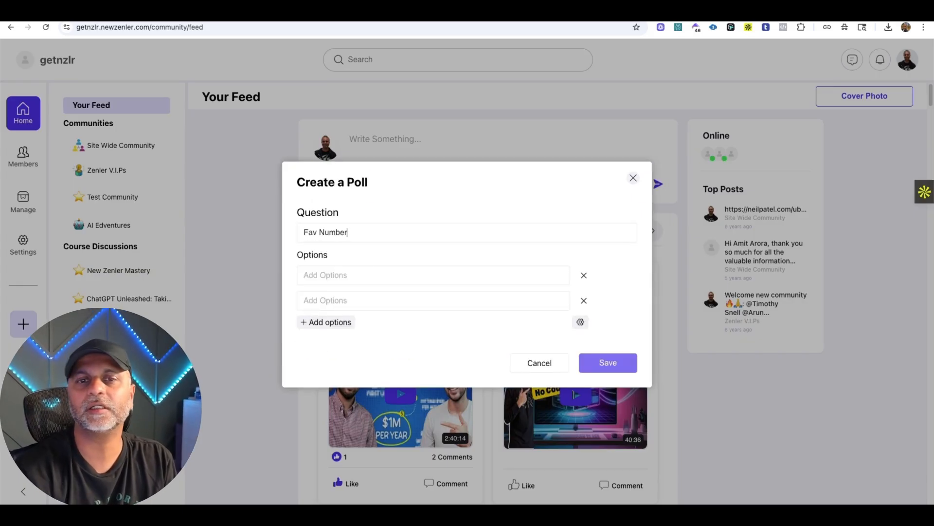
pyautogui.click(352, 271)
pyautogui.write('1')
pyautogui.click(323, 302)
pyautogui.write('2')
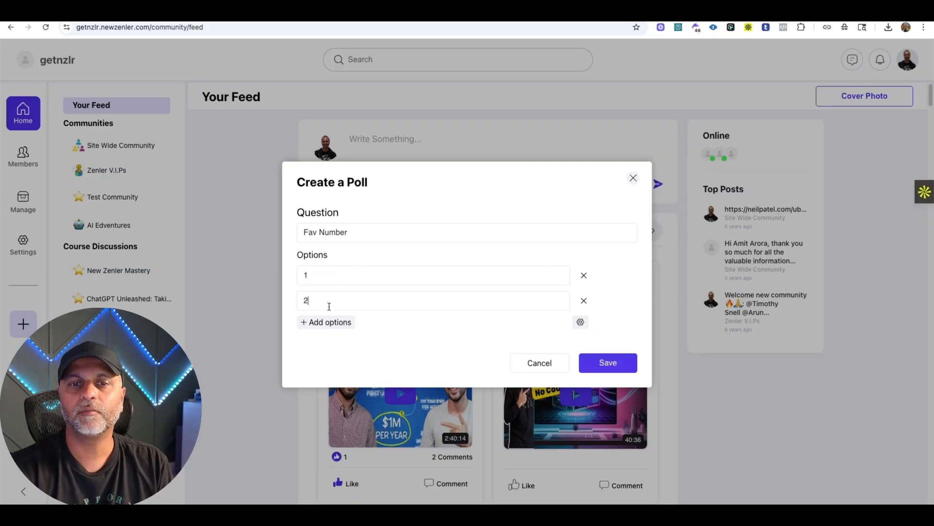
# Add the options 3 and 4 to the poll and publish the post titled "Fav Number" in the Site Wide Community.
pyautogui.click(320, 313)
pyautogui.write('3')
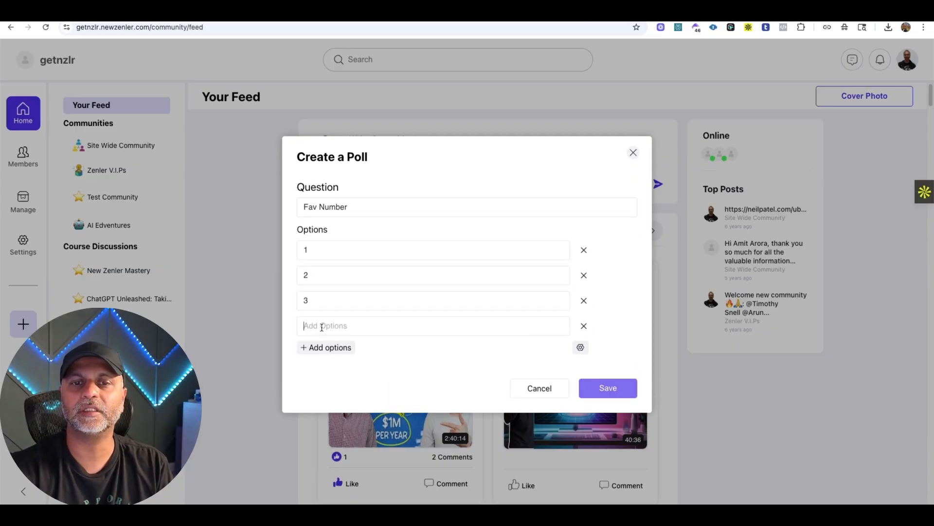
pyautogui.write('4')
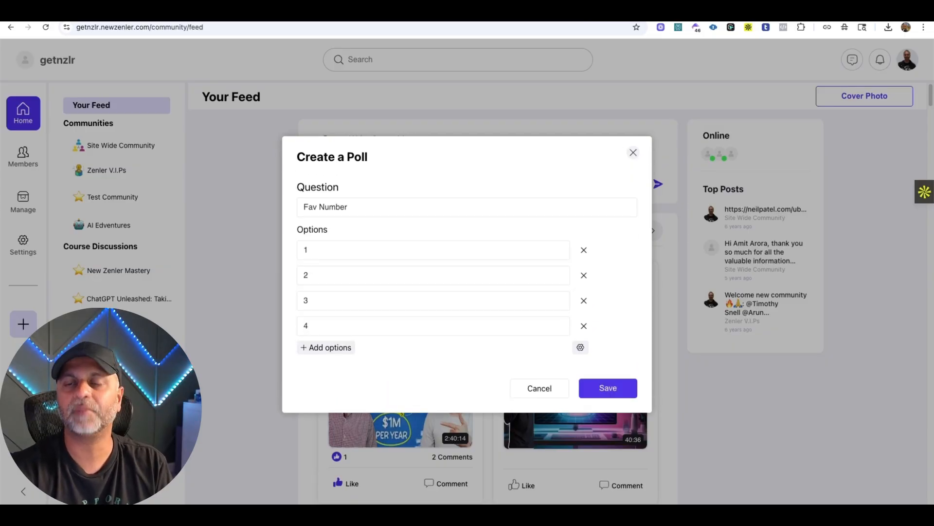
pyautogui.click(607, 388)
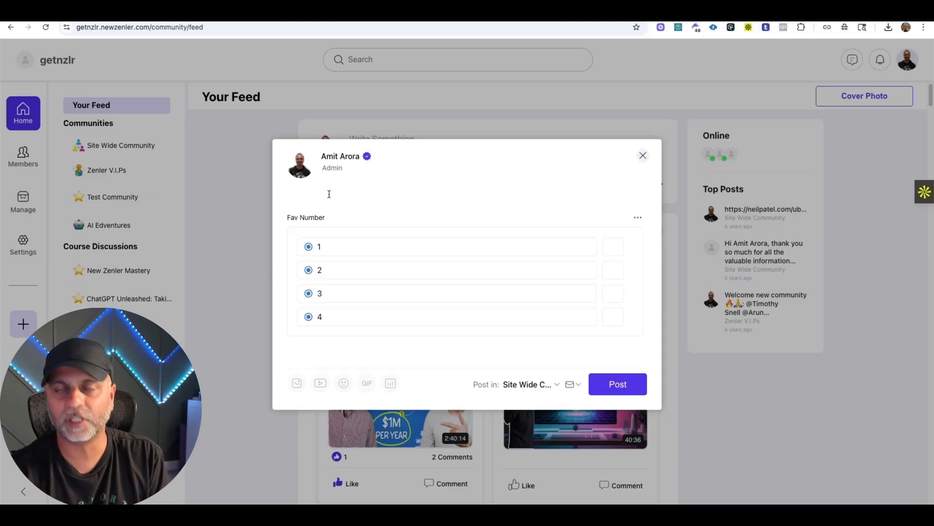
pyautogui.click(627, 385)
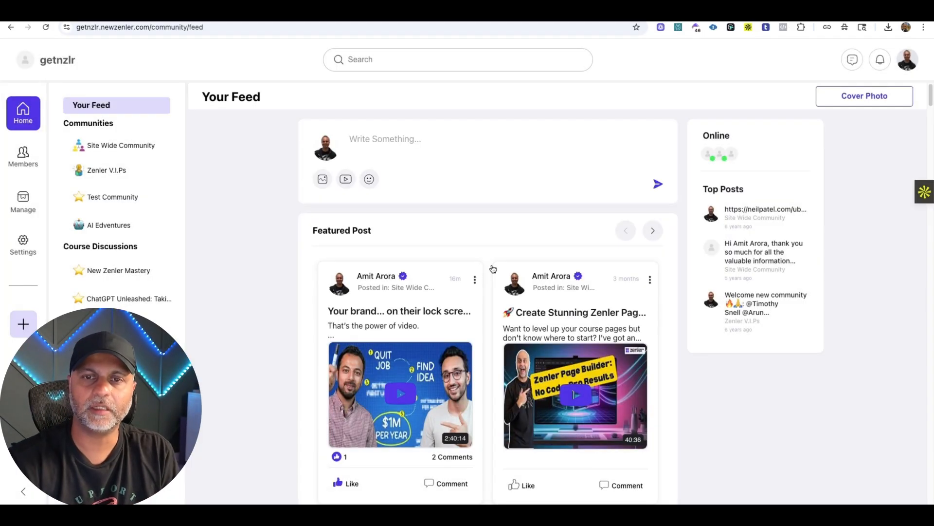
# Open the published Fav Number post for editing and check the actions available for its poll.
pyautogui.scroll(-7, 509, 250)
pyautogui.click(657, 244)
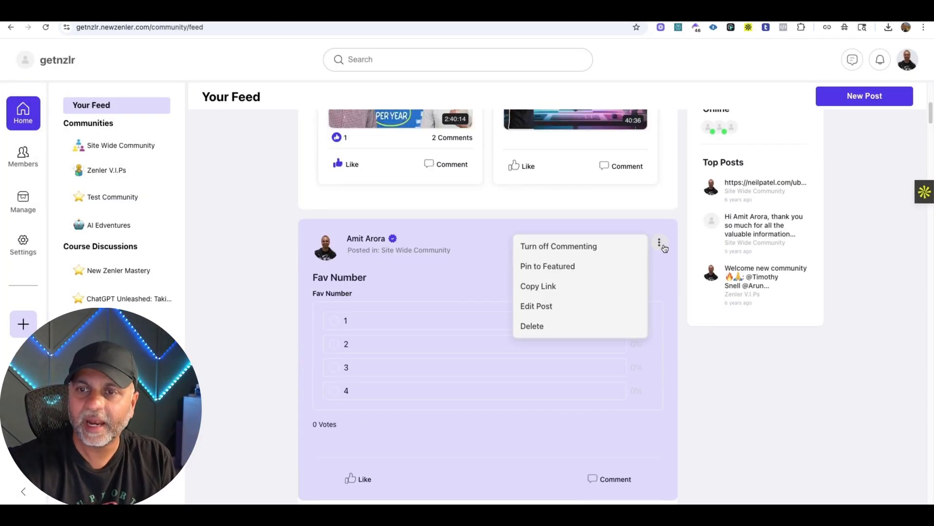
pyautogui.click(538, 304)
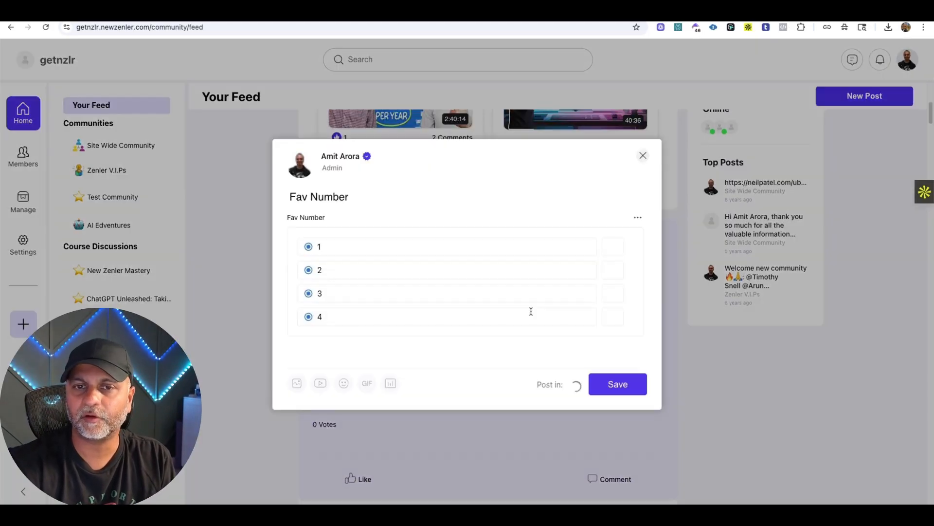
pyautogui.click(638, 217)
pyautogui.click(508, 244)
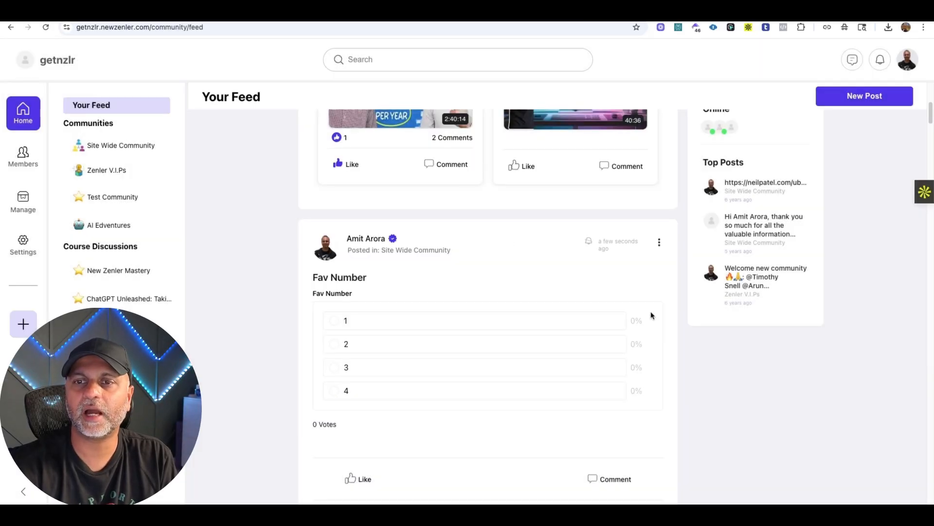
# Vote for option 1 in the Fav Number poll and try to edit the poll after voting.
pyautogui.click(538, 328)
pyautogui.click(659, 149)
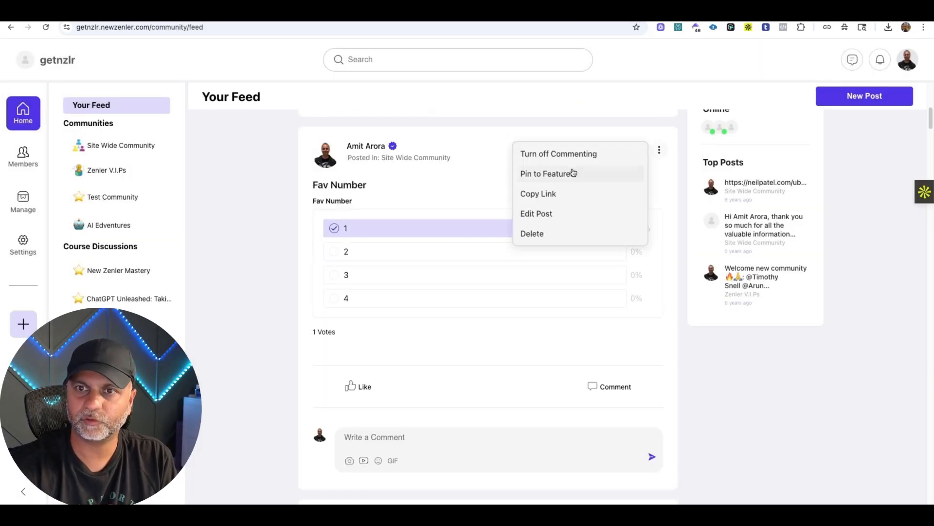
pyautogui.click(528, 214)
pyautogui.click(637, 218)
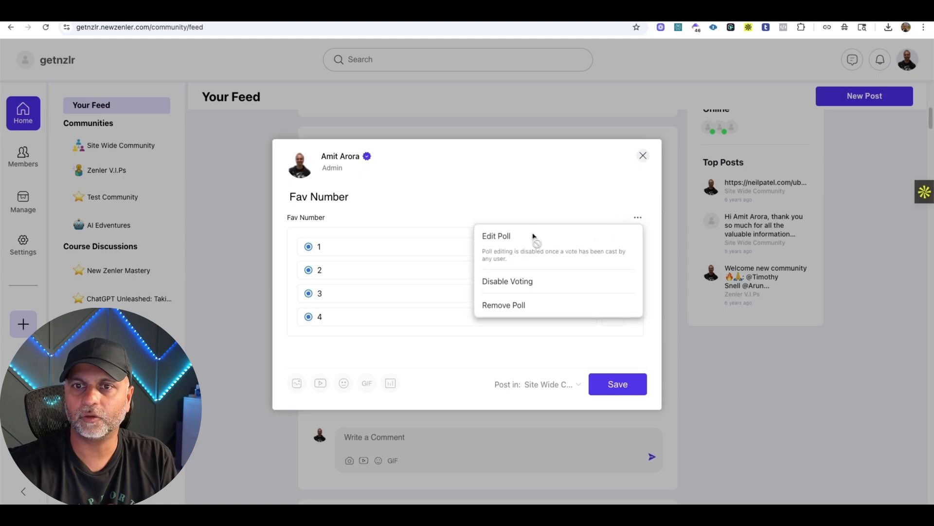
pyautogui.click(496, 239)
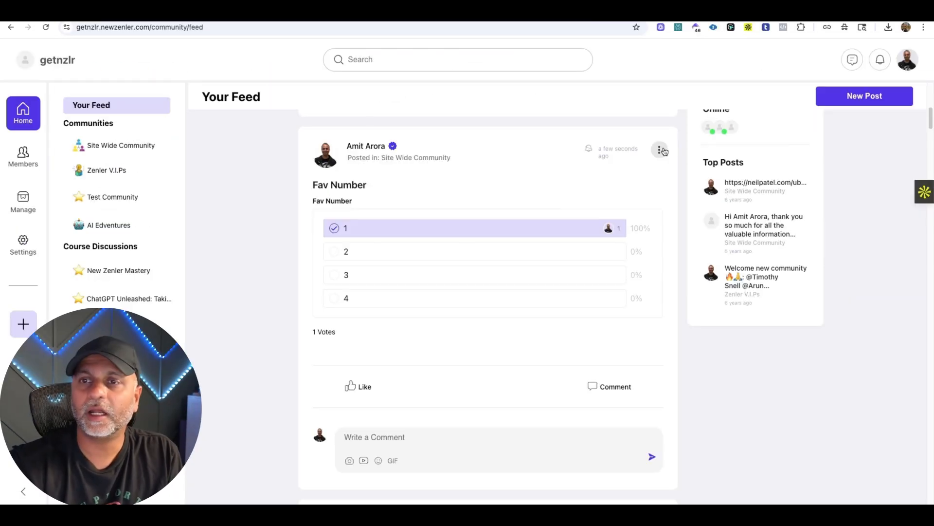
# Try twice to disable voting on the Fav Number poll while editing its post.
pyautogui.click(661, 150)
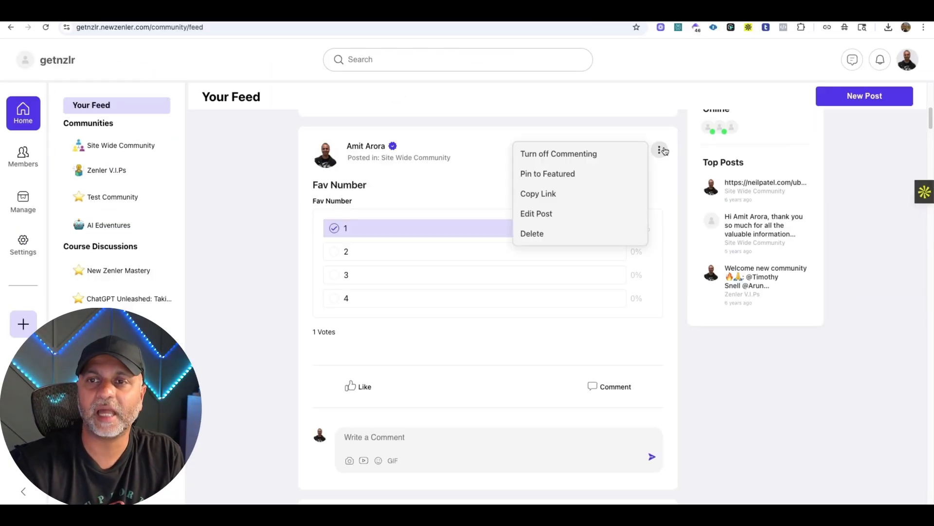
pyautogui.click(538, 213)
pyautogui.click(634, 218)
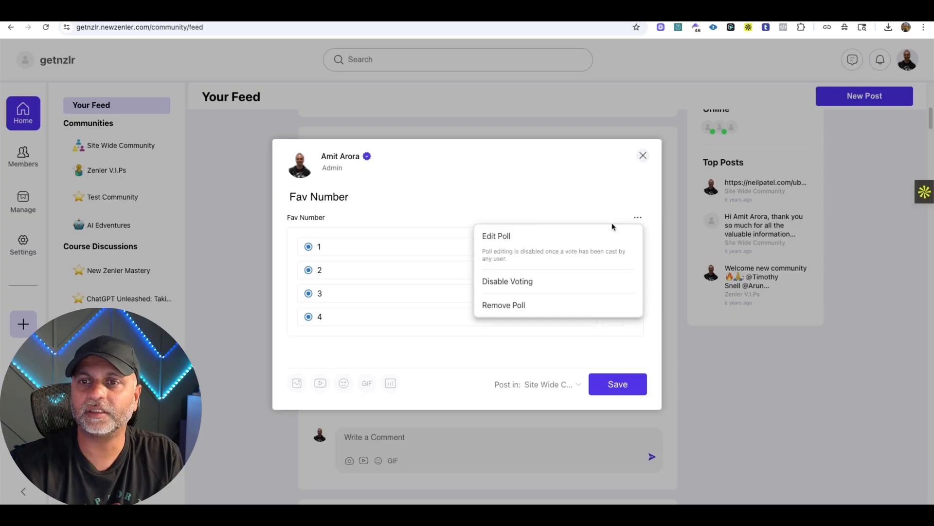
pyautogui.click(518, 288)
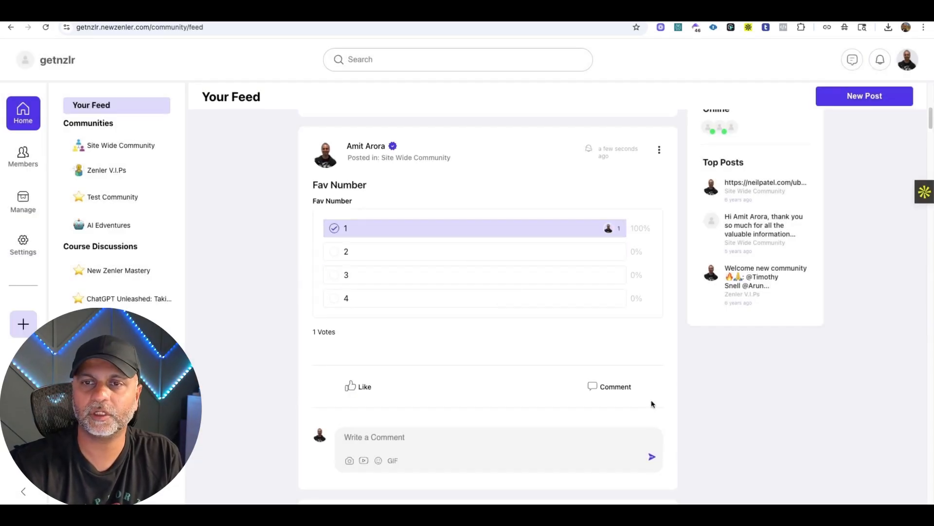
pyautogui.click(659, 150)
pyautogui.click(532, 219)
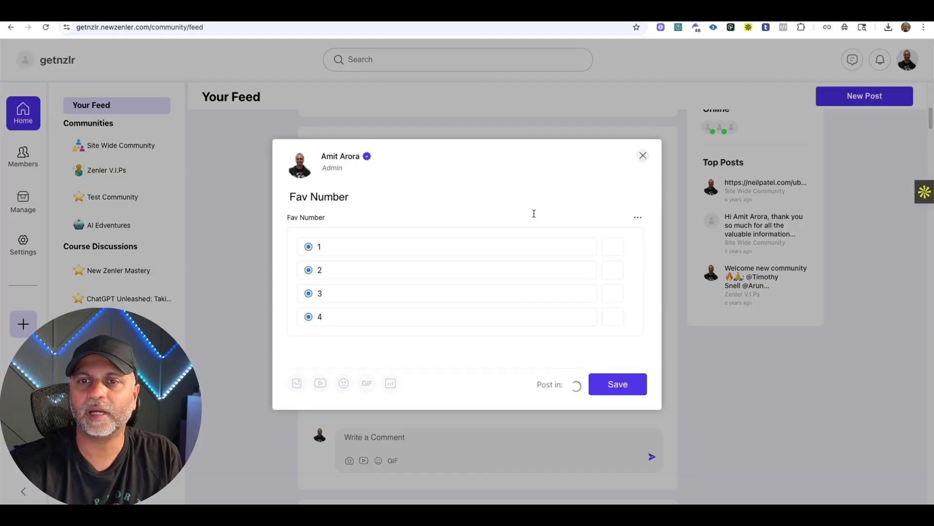
pyautogui.click(638, 217)
pyautogui.click(519, 281)
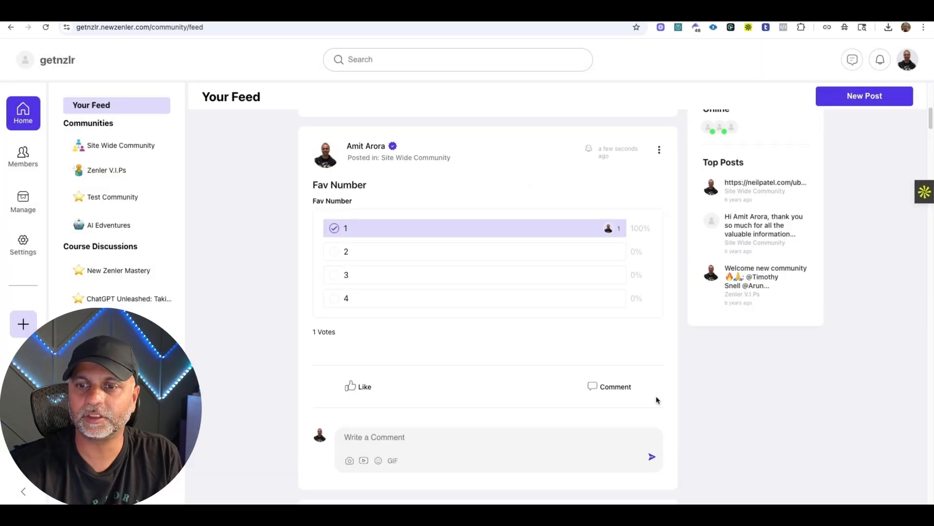
# Reload the community feed and try again to disable voting on the Fav Number poll.
pyautogui.click(657, 149)
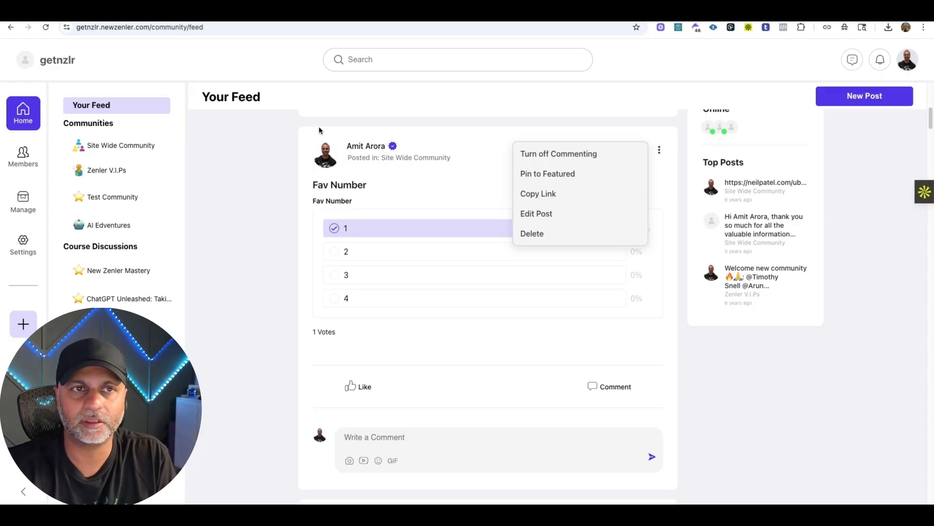
pyautogui.click(47, 29)
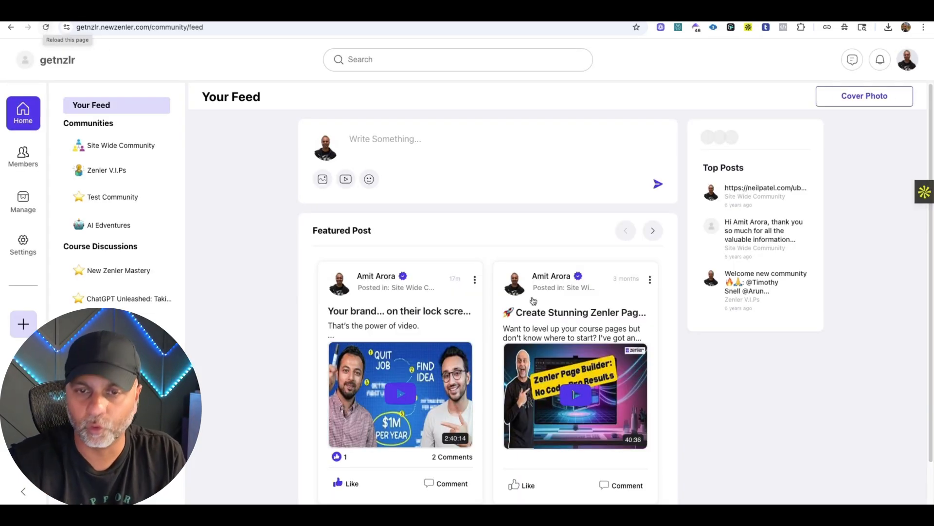
pyautogui.scroll(-7, 534, 298)
pyautogui.click(659, 223)
pyautogui.click(537, 288)
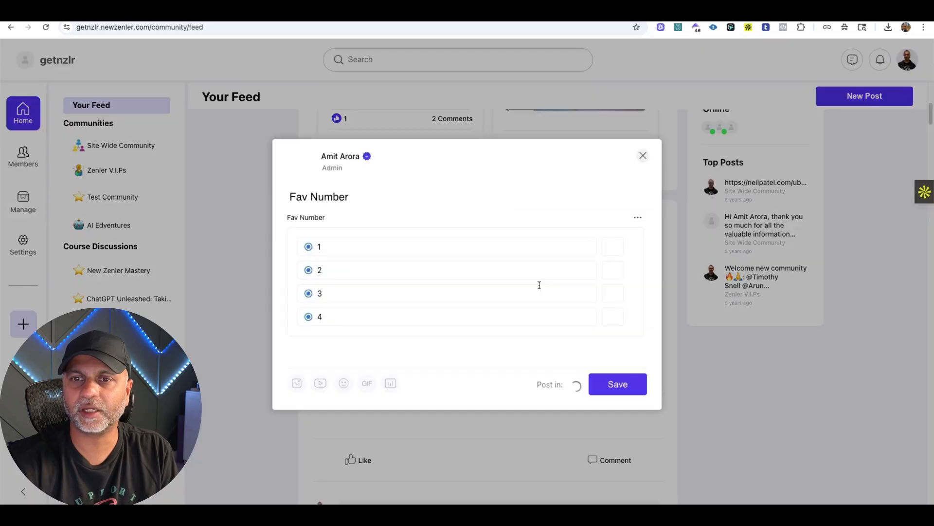
pyautogui.click(642, 217)
pyautogui.click(513, 281)
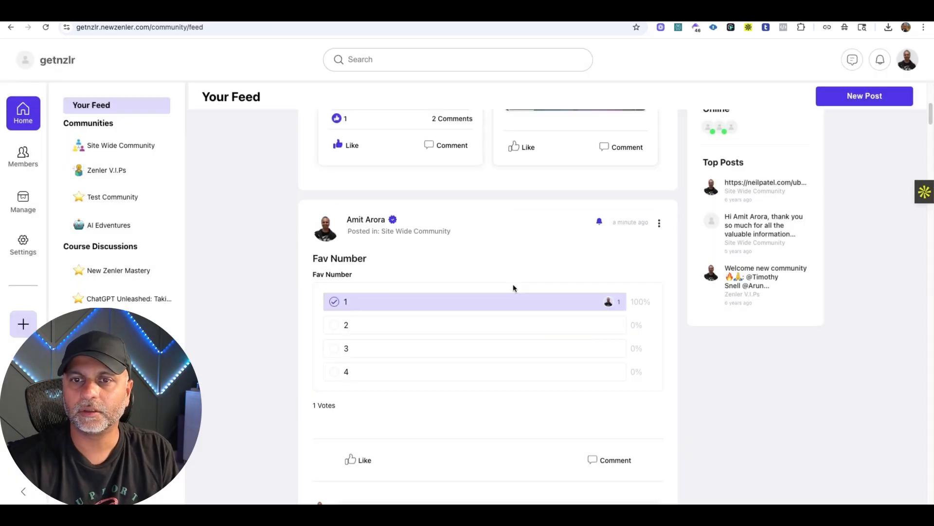
# Reload the feed, check the Fav Number poll's voting setting in the post editor and close it without changes.
pyautogui.click(46, 28)
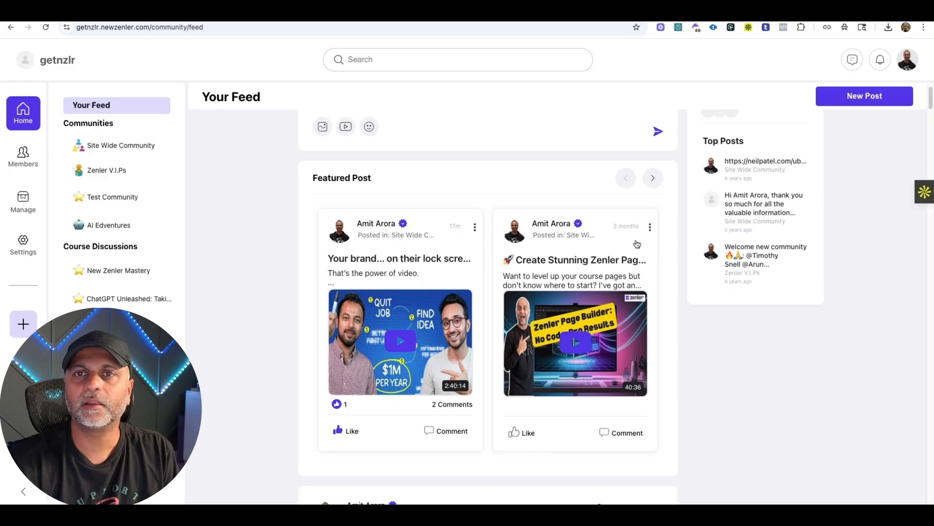
pyautogui.scroll(-6, 366, 270)
pyautogui.click(659, 179)
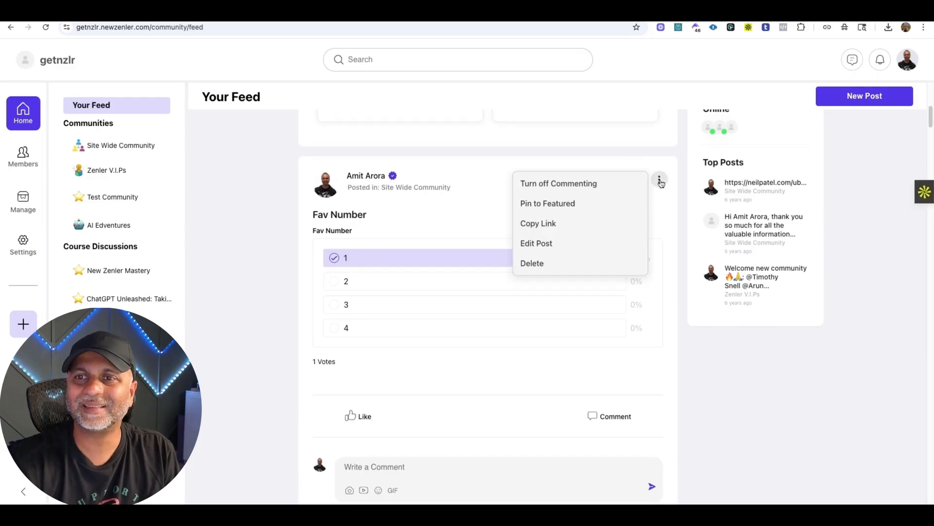
pyautogui.click(536, 241)
pyautogui.click(635, 219)
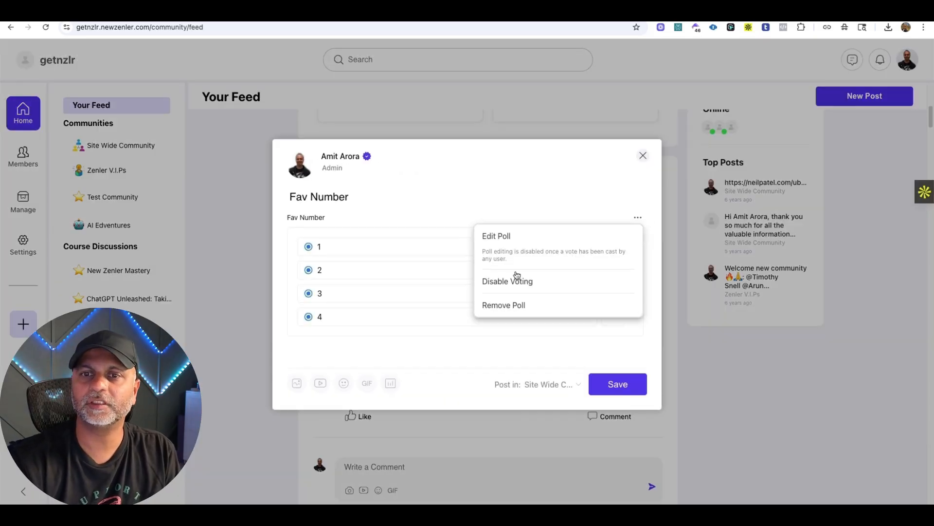
pyautogui.click(642, 155)
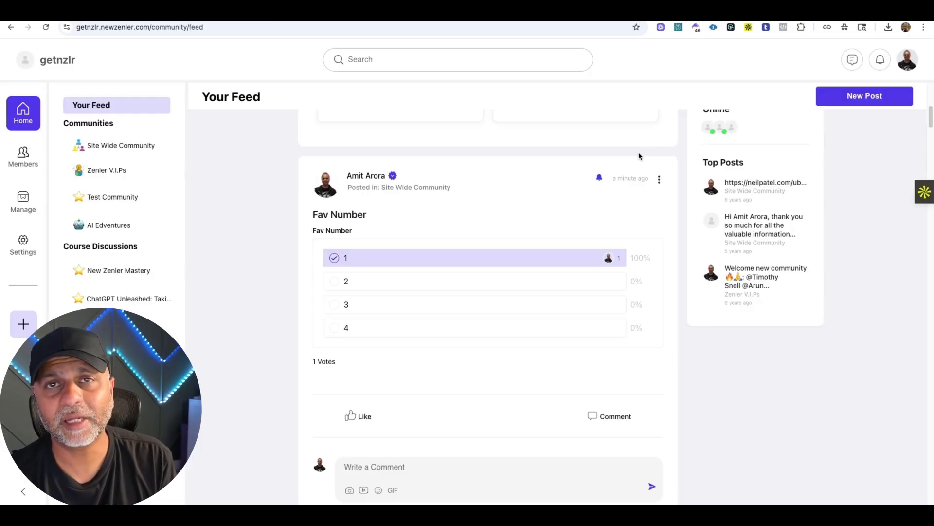
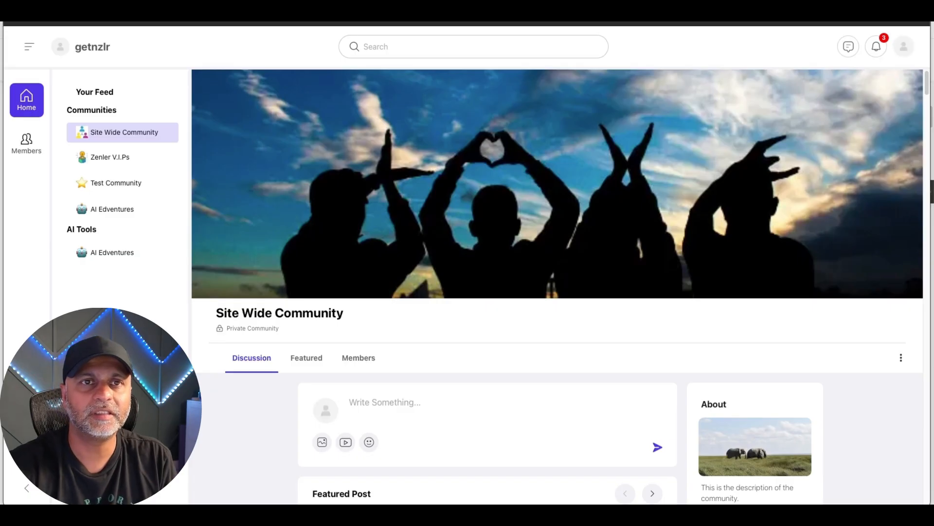
# Reload the Site Wide Community page in the member's browser window and examine its About section, featured posts and community options.
pyautogui.moveTo(146, 23); pyautogui.dragTo(334, 19)
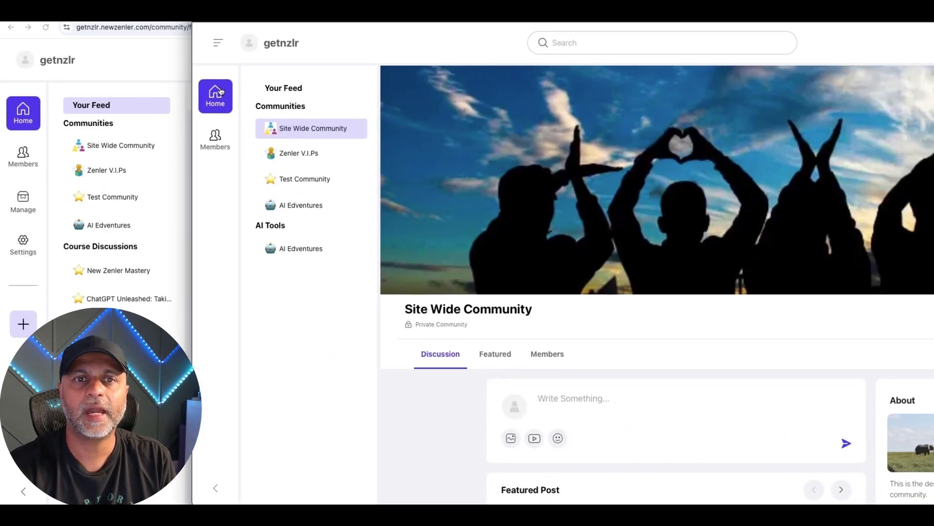
pyautogui.moveTo(314, 19); pyautogui.dragTo(125, 19)
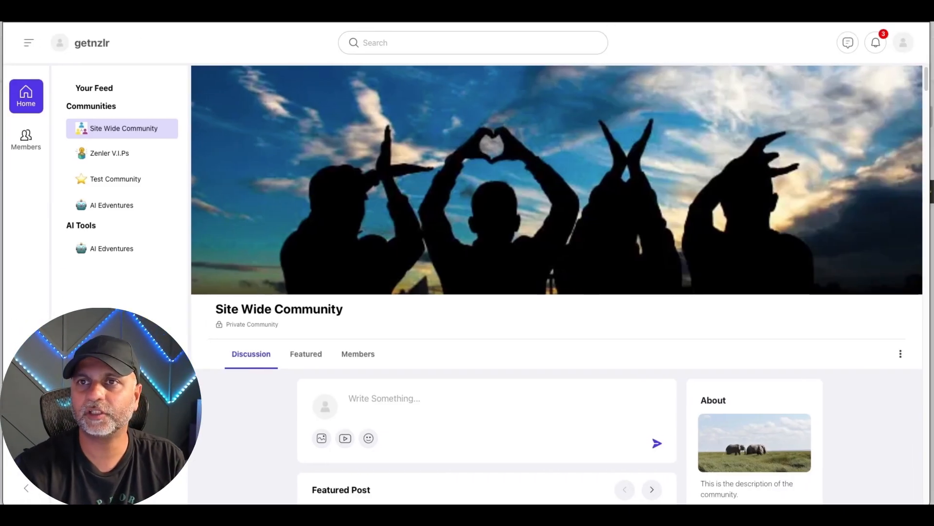
pyautogui.press('super+r')
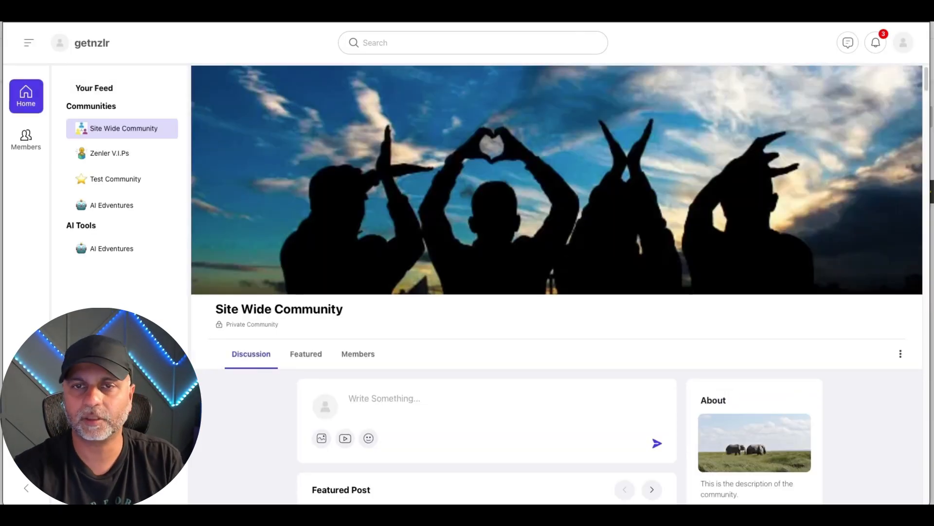
pyautogui.scroll(-4, 765, 305)
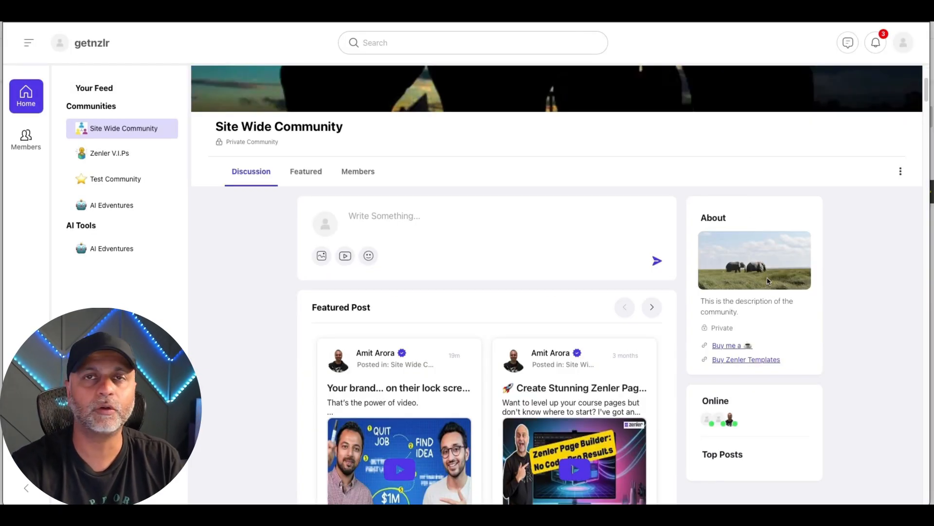
pyautogui.scroll(-1, 774, 275)
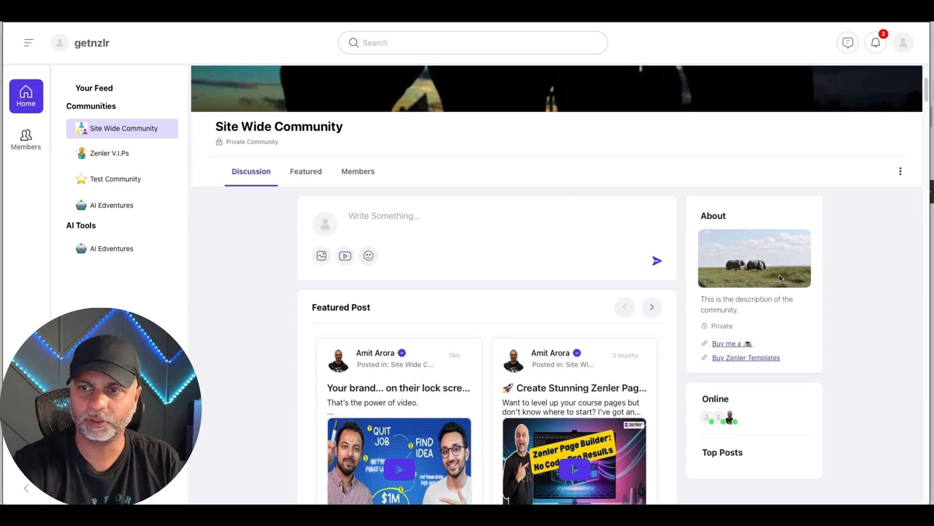
pyautogui.scroll(1, 788, 239)
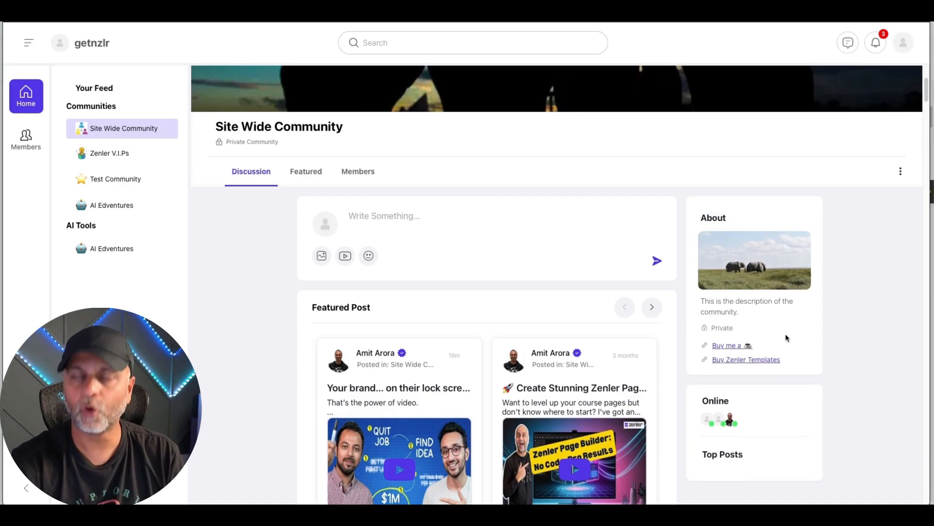
pyautogui.moveTo(805, 316); pyautogui.dragTo(704, 218)
pyautogui.click(809, 207)
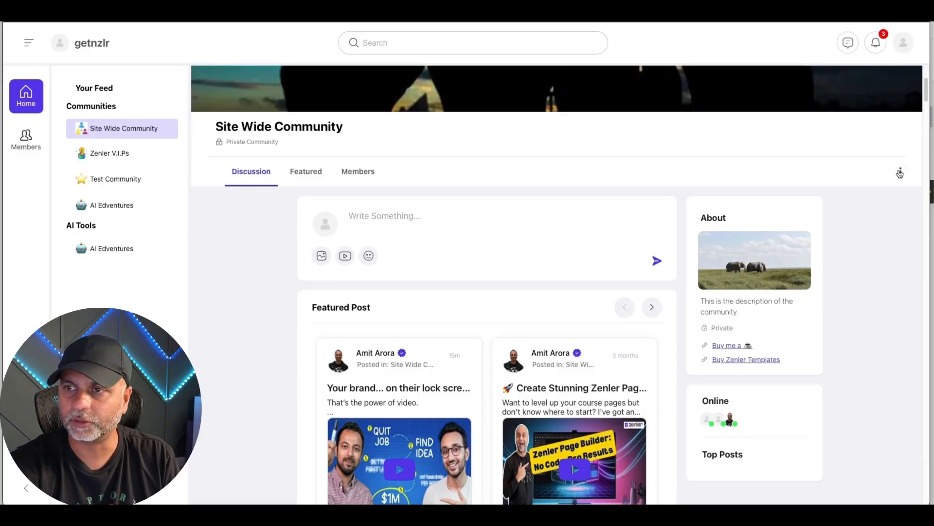
pyautogui.click(900, 173)
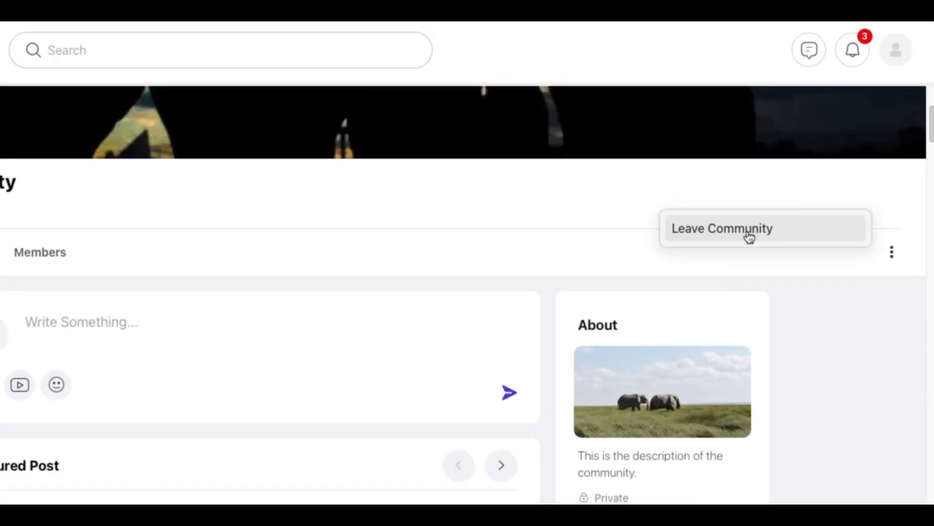
pyautogui.click(845, 322)
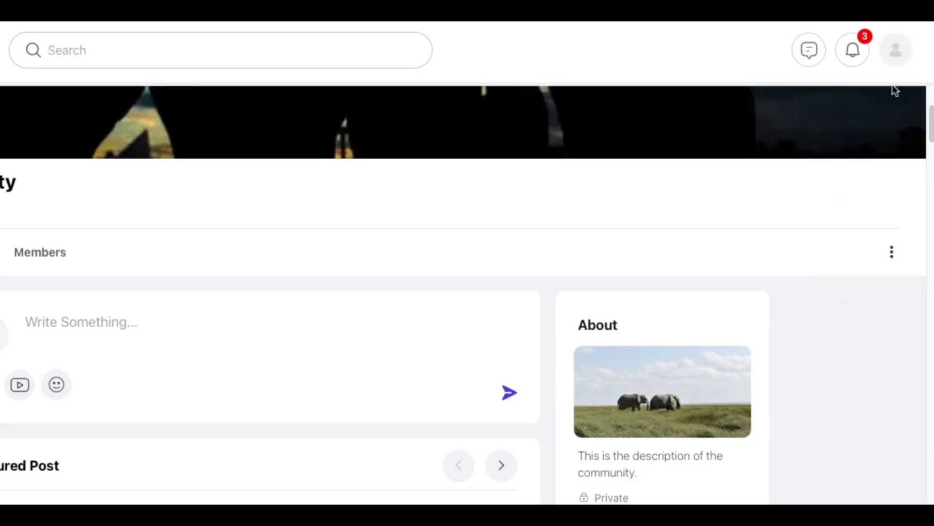
# Open the member's personal settings and examine the notification and community message options.
pyautogui.click(895, 50)
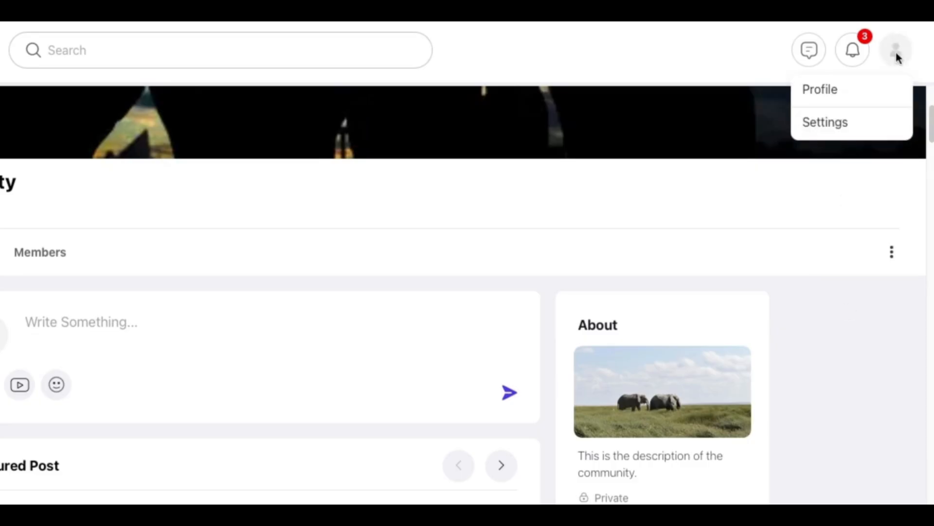
pyautogui.click(829, 125)
pyautogui.click(892, 173)
pyautogui.click(892, 173)
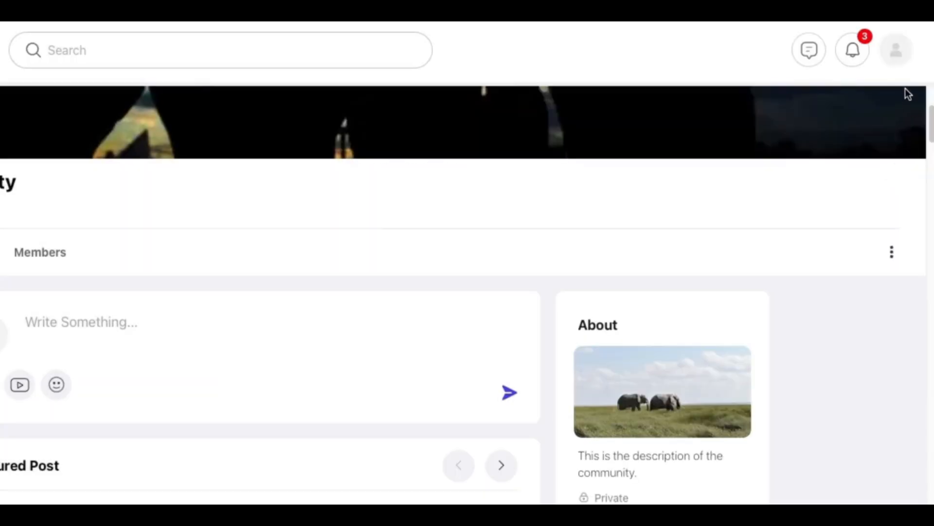
pyautogui.click(903, 68)
pyautogui.click(861, 125)
pyautogui.click(884, 173)
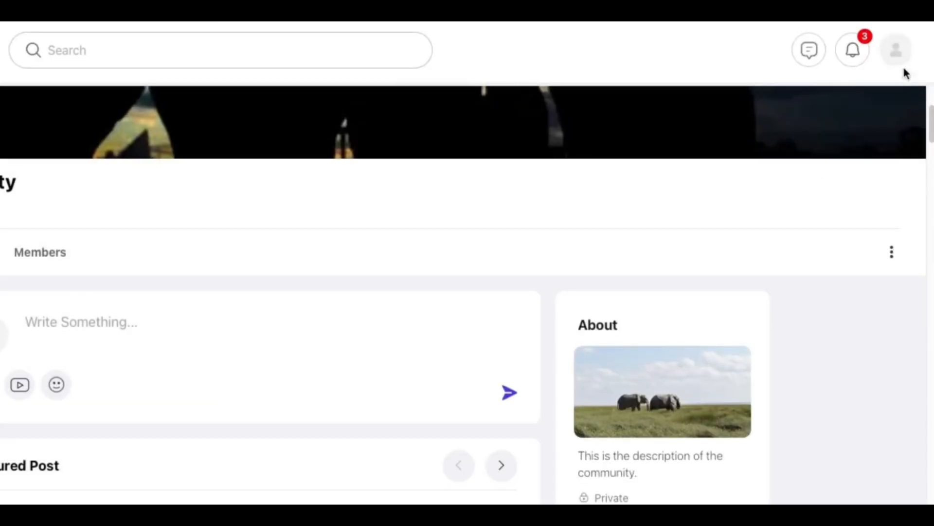
# Try to start a new chat as the member by searching for the community owner by name and selecting the match.
pyautogui.click(808, 50)
pyautogui.click(302, 88)
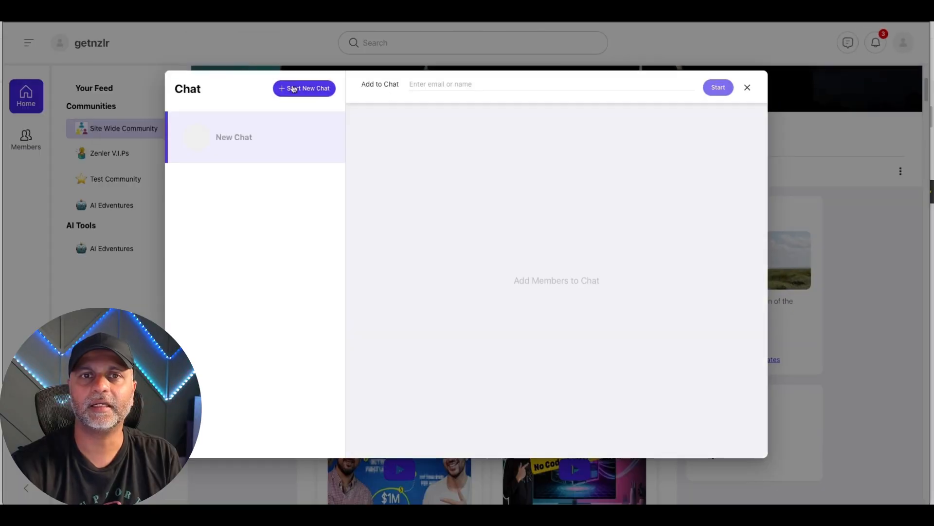
pyautogui.click(470, 86)
pyautogui.write('Amit')
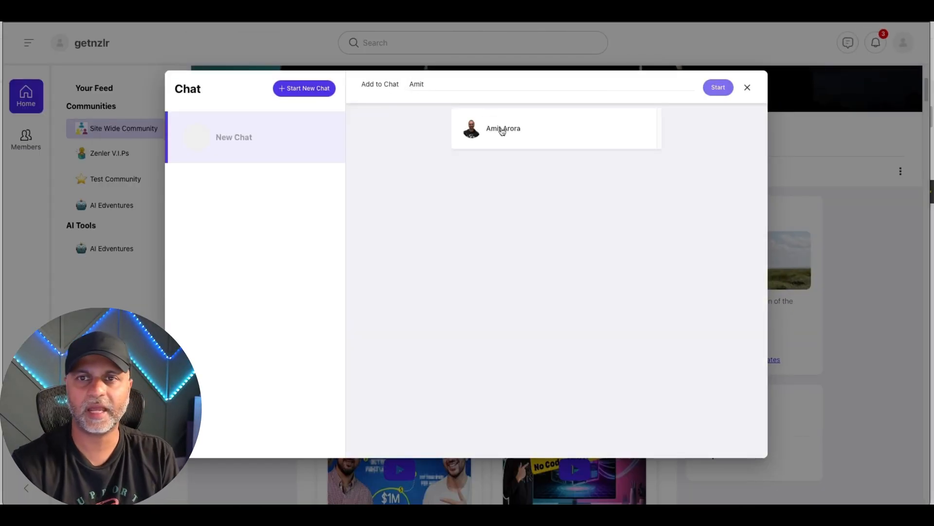
pyautogui.click(503, 130)
pyautogui.click(709, 105)
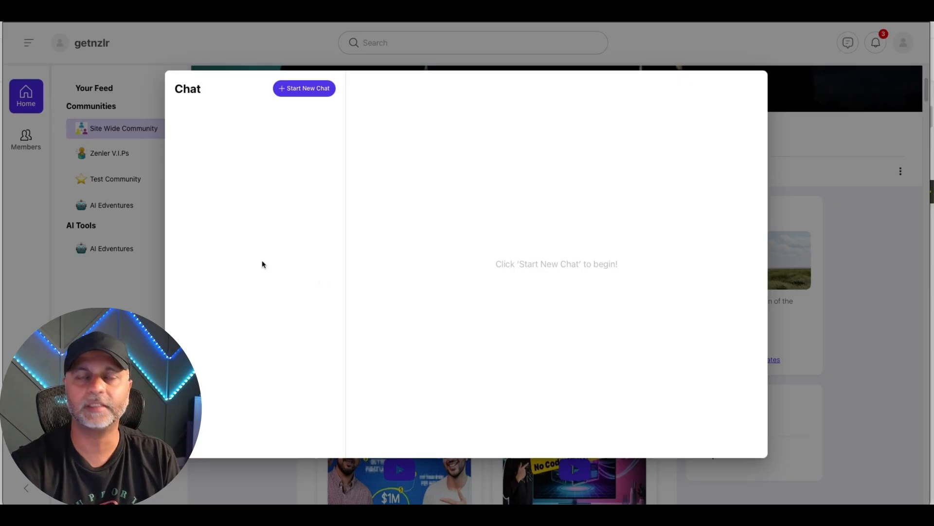
# Open the Fav Number poll from the member's notifications, vote for option 1 and change the vote to option 2.
pyautogui.click(874, 45)
pyautogui.click(873, 47)
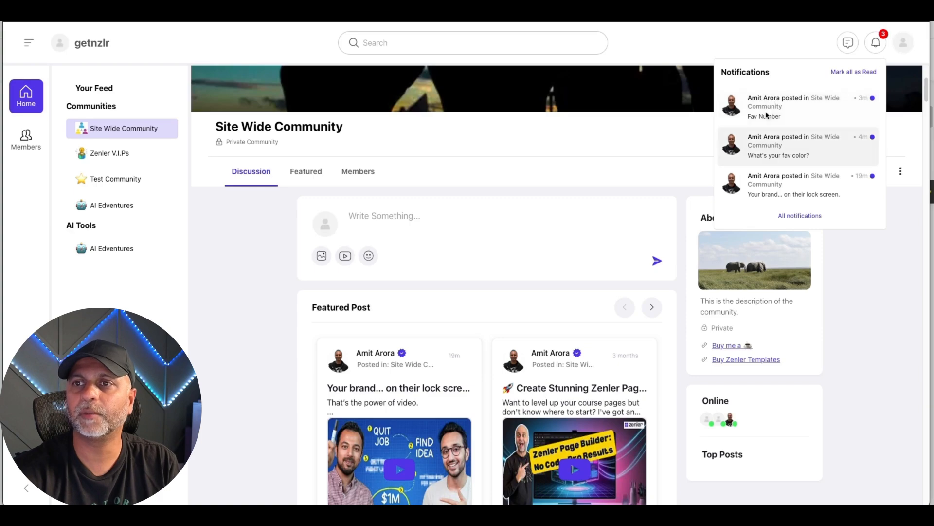
pyautogui.click(793, 120)
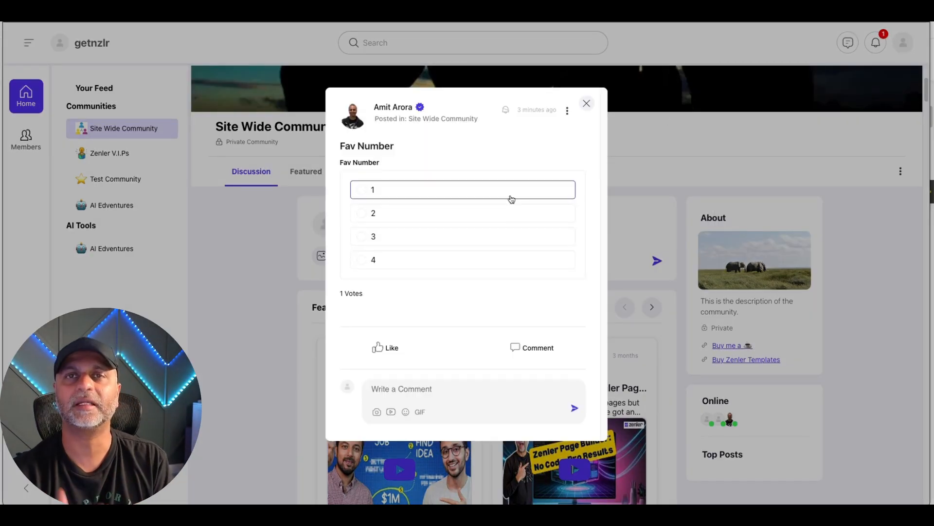
pyautogui.click(375, 193)
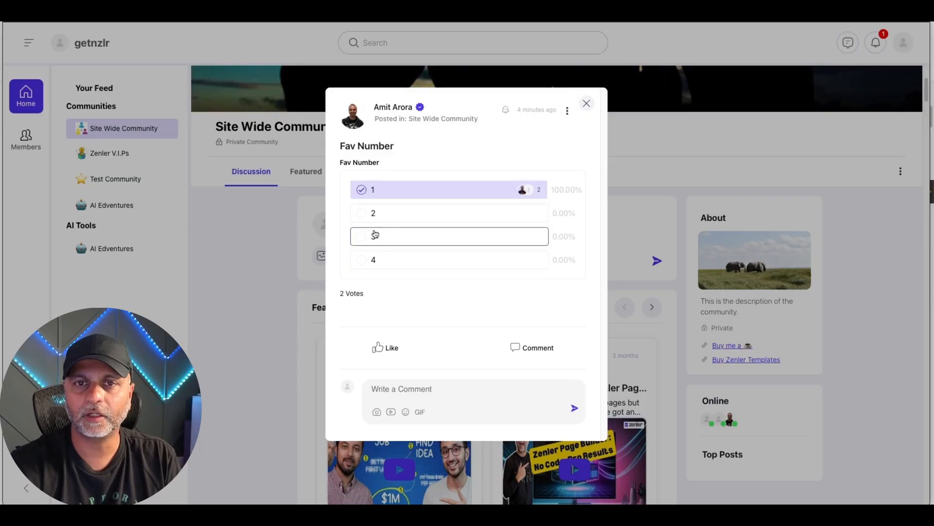
pyautogui.click(385, 215)
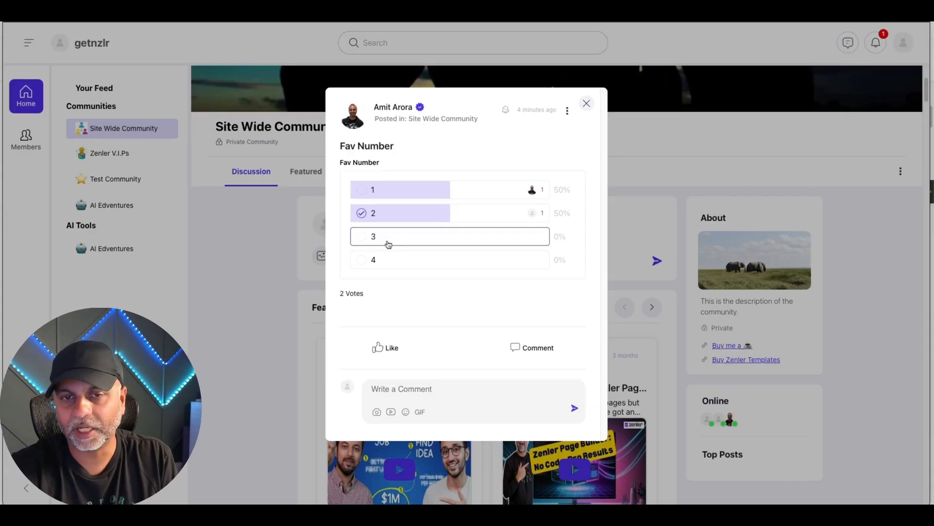
# View who voted for options 1 and 2 in the Fav Number poll and close the post.
pyautogui.click(534, 191)
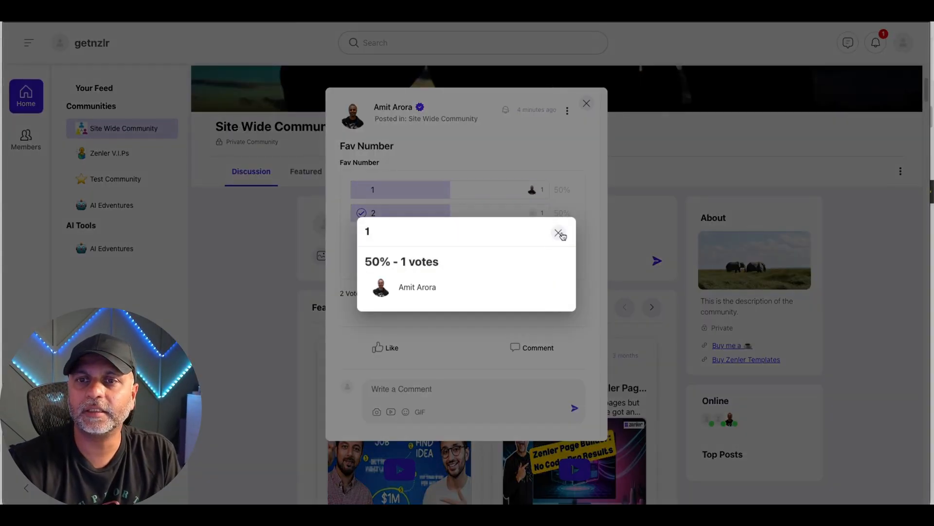
pyautogui.click(558, 233)
pyautogui.click(528, 211)
pyautogui.click(559, 232)
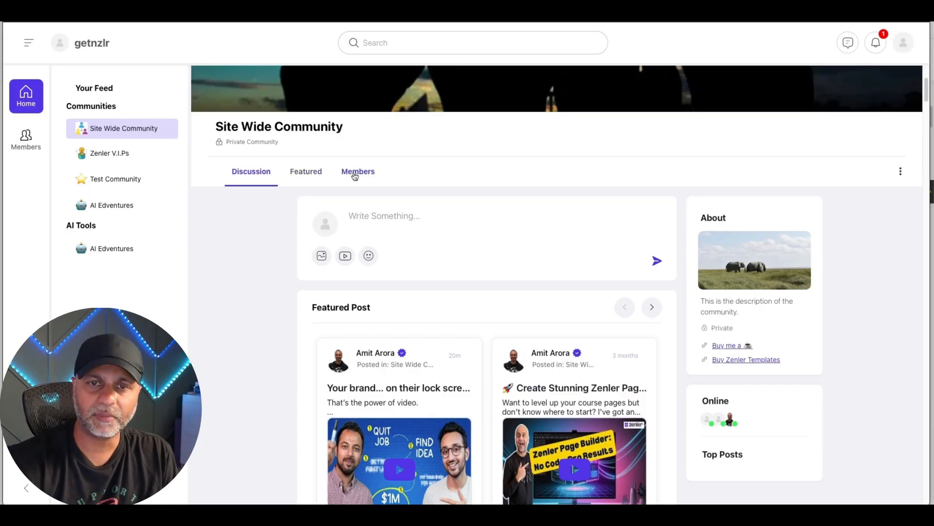
# Publish a member post in Site Wide Community titled "Test post" with the text "Go to sleep".
pyautogui.scroll(-5, 355, 176)
pyautogui.scroll(8, 591, 267)
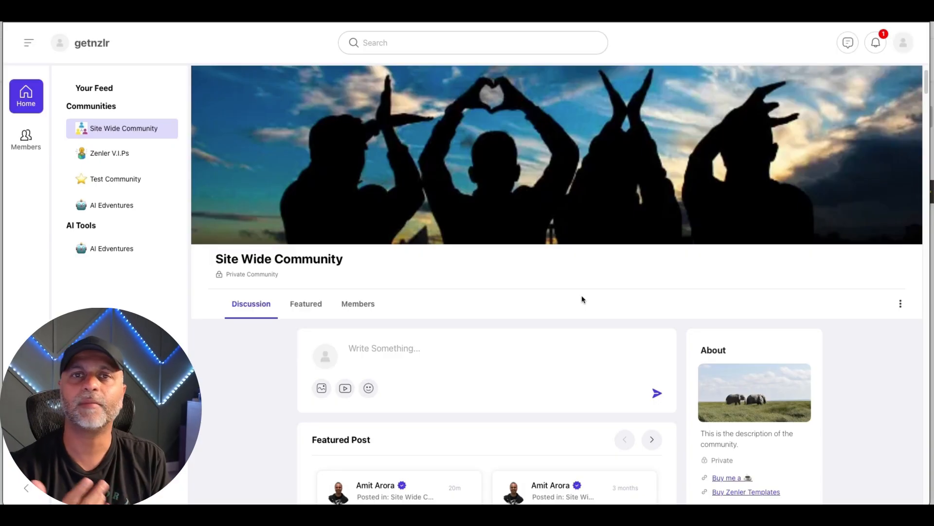
pyautogui.click(438, 346)
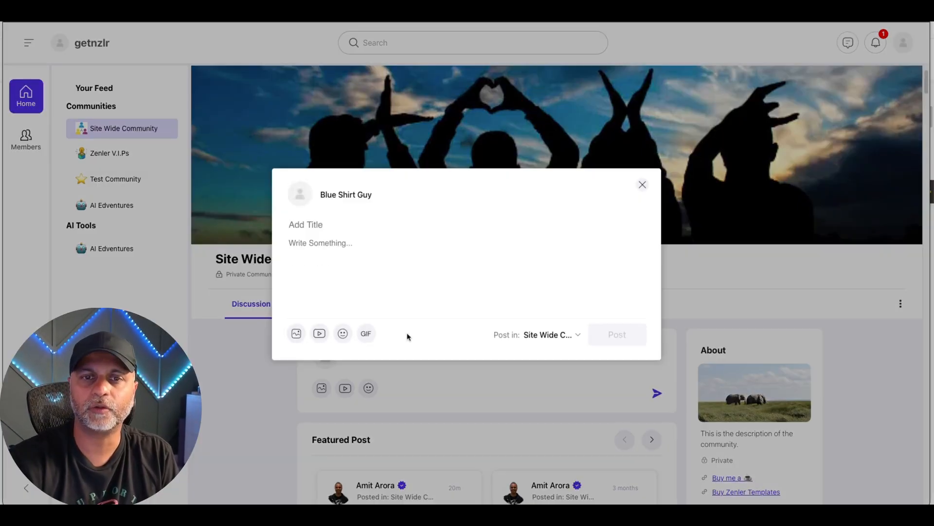
pyautogui.write('T')
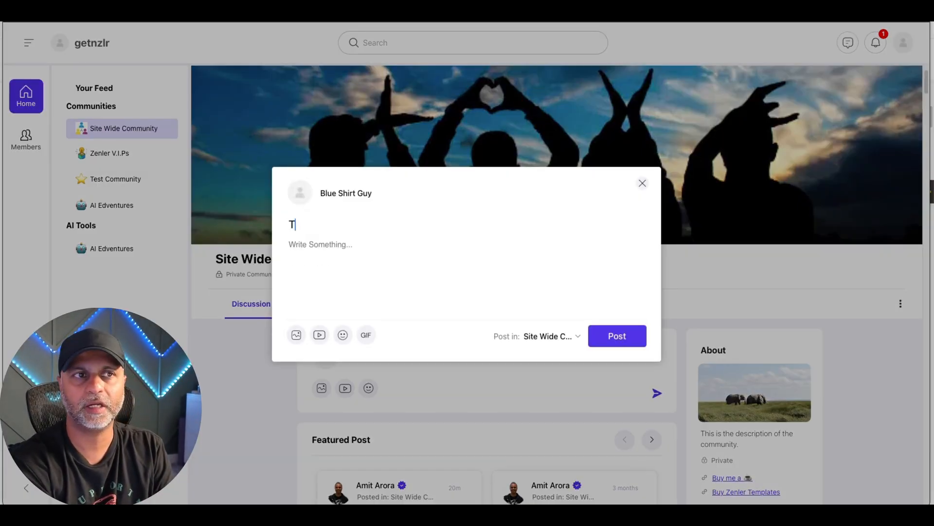
pyautogui.write('est post')
pyautogui.press('Return')
pyautogui.write('Go to sleep')
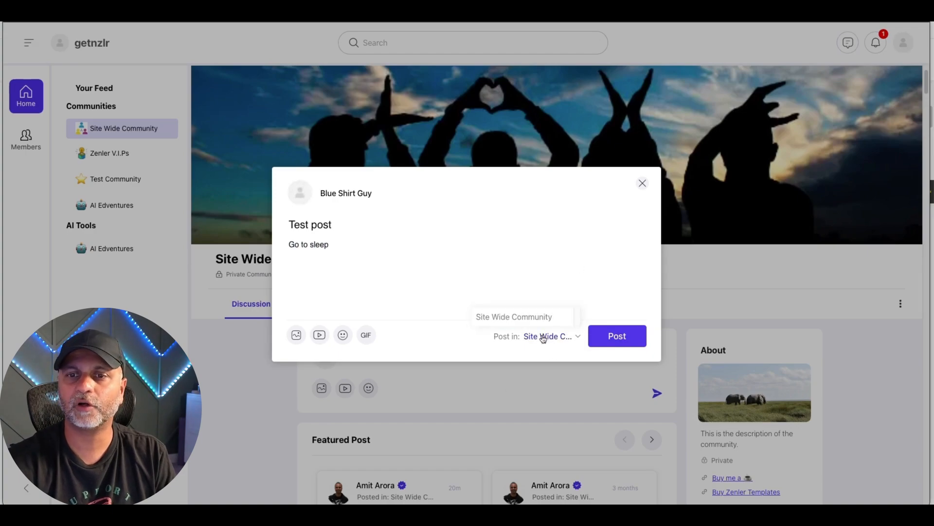
pyautogui.click(618, 341)
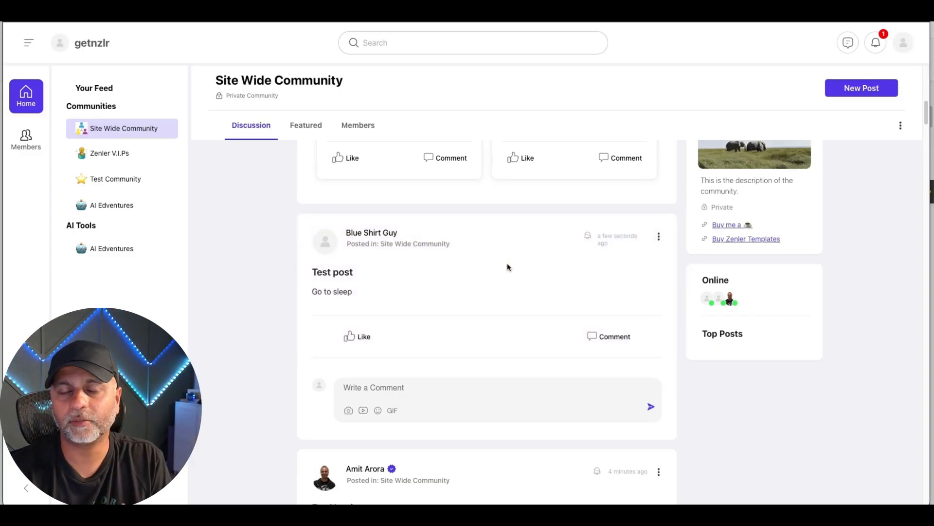
# Check the member's access to the AI Edventures community and open the same community in the administrator's browser window.
pyautogui.click(110, 249)
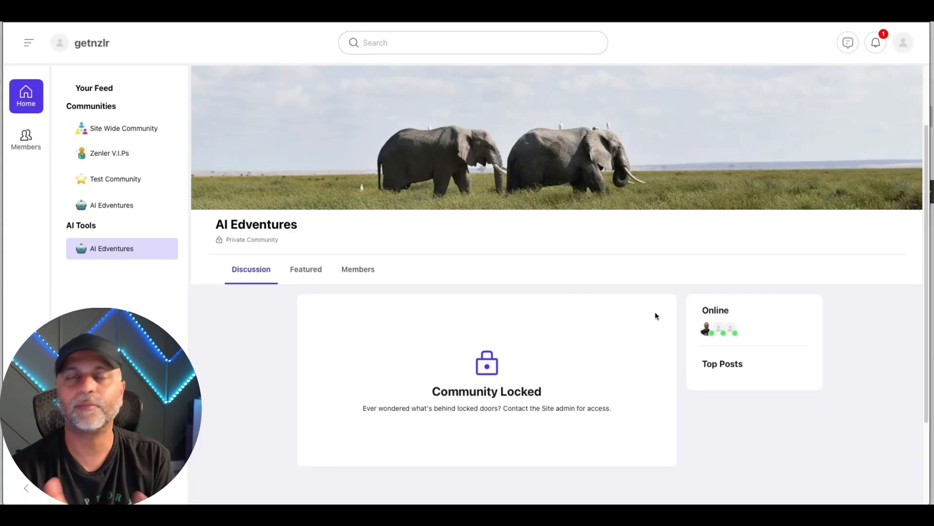
pyautogui.moveTo(699, 7); pyautogui.dragTo(803, 392)
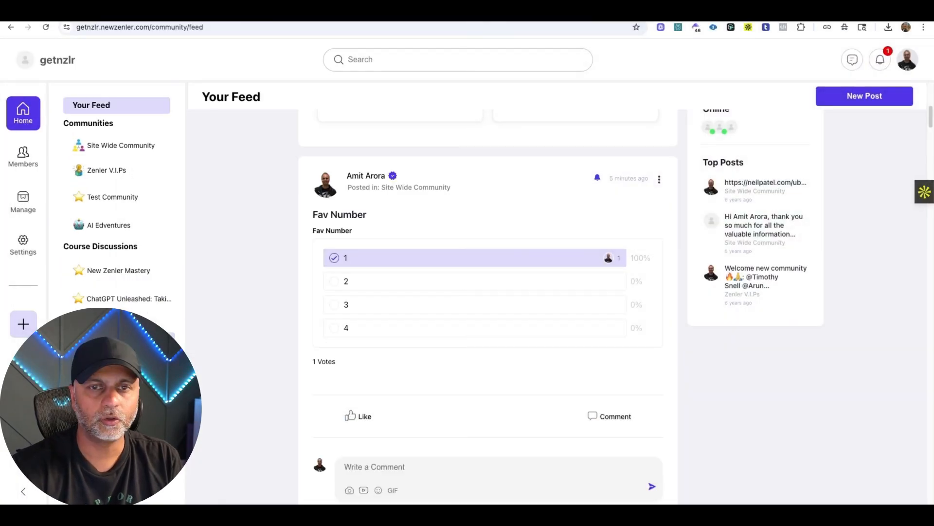
pyautogui.click(116, 340)
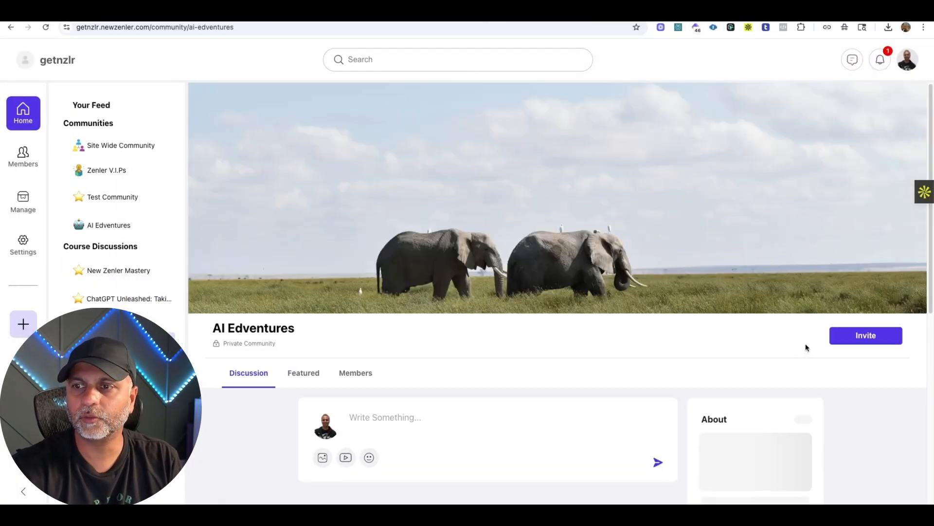
pyautogui.click(859, 336)
pyautogui.click(363, 334)
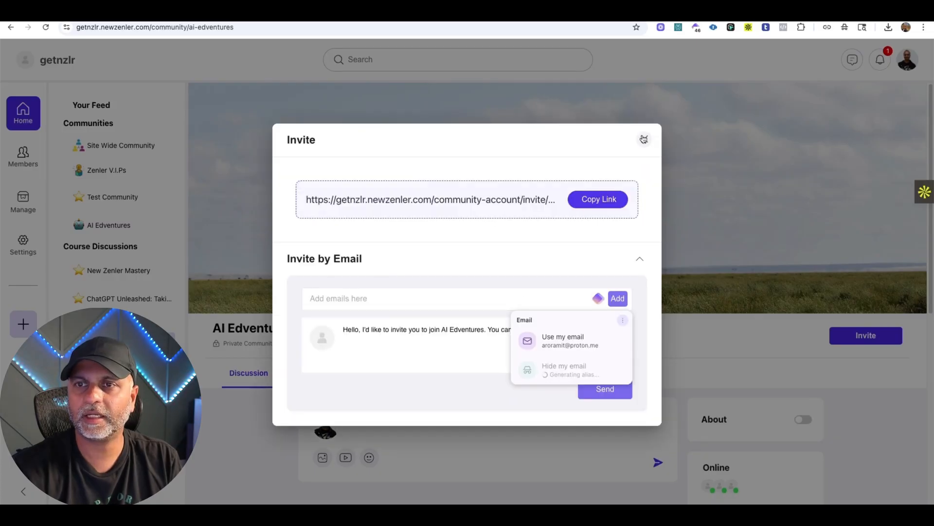
pyautogui.click(644, 140)
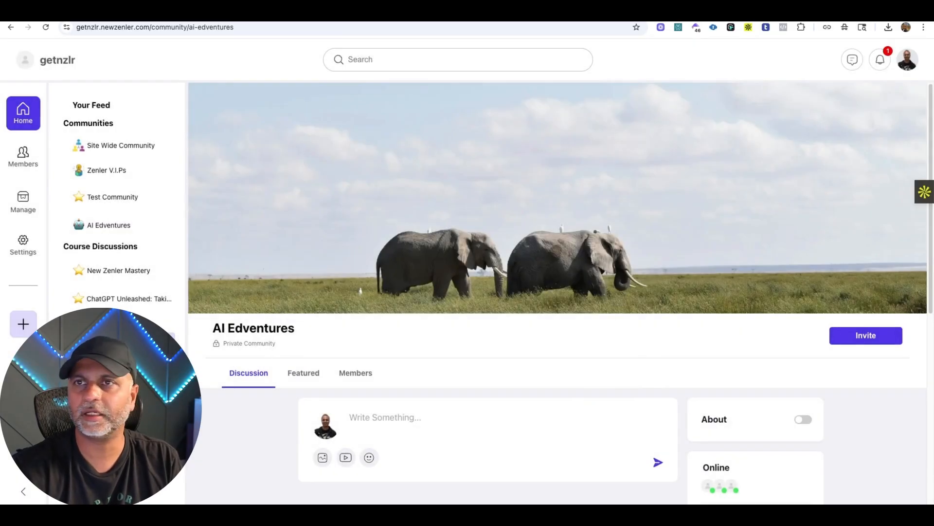
# Send an email invitation to AI Edventures using the member's email address and the default message.
pyautogui.click(615, 11)
pyautogui.click(655, 95)
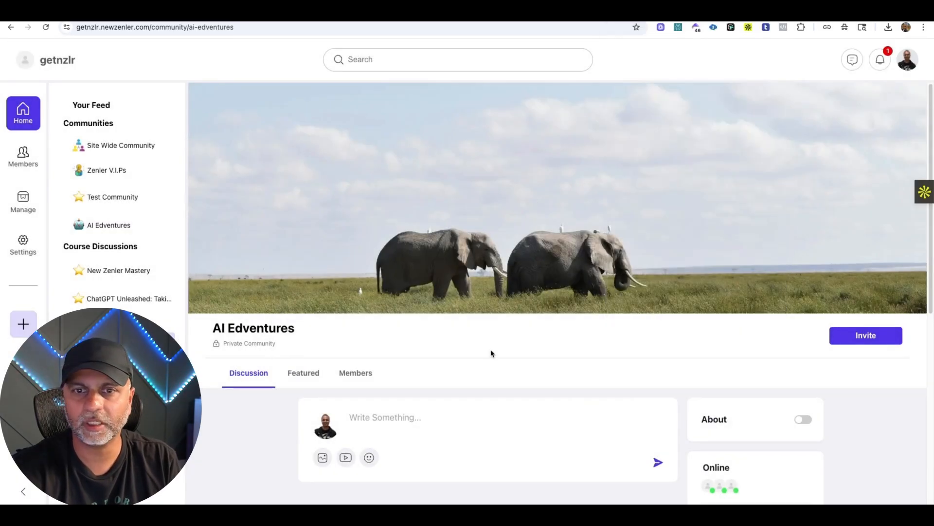
pyautogui.click(858, 340)
pyautogui.click(377, 325)
pyautogui.click(381, 299)
pyautogui.click(567, 336)
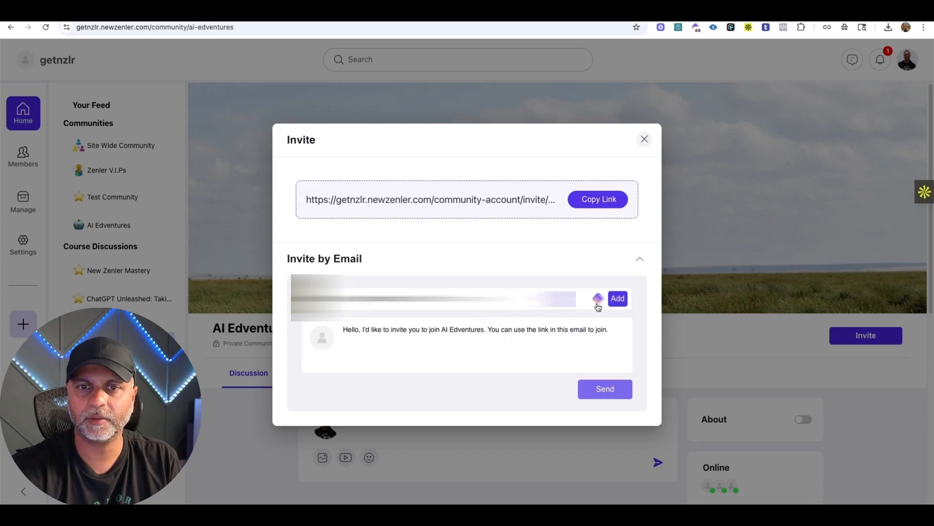
pyautogui.click(618, 298)
pyautogui.click(607, 400)
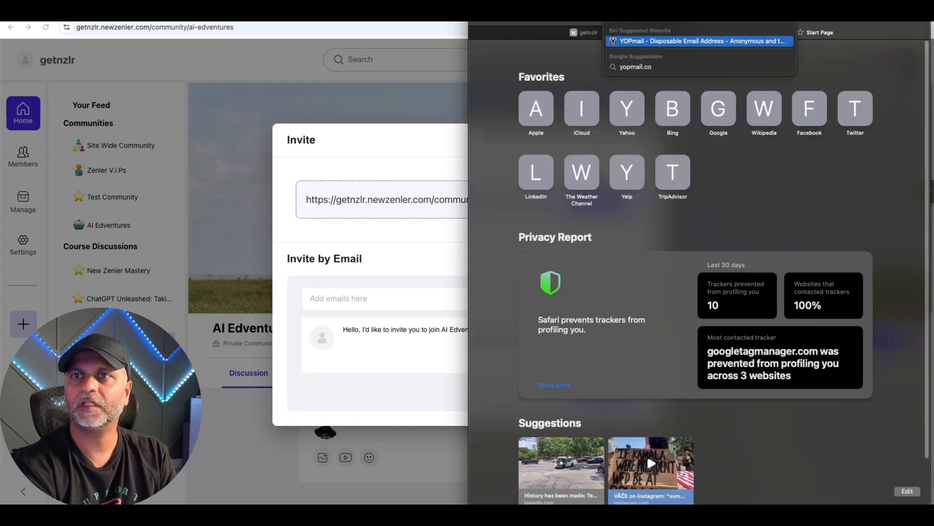
pyautogui.press('Return')
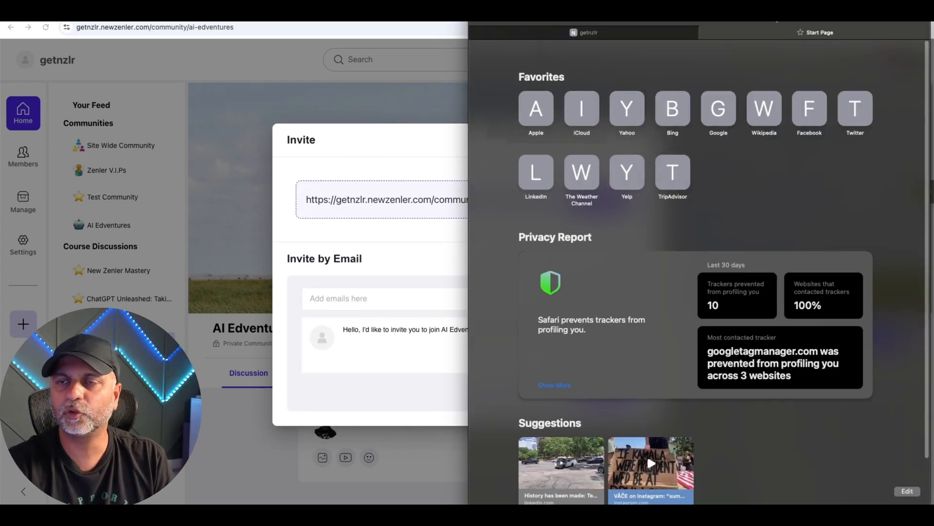
# Widen the member's browser window and view the AI Edventures invitation email in the YOPmail inbox with its pictures shown.
pyautogui.moveTo(468, 82); pyautogui.dragTo(156, 81)
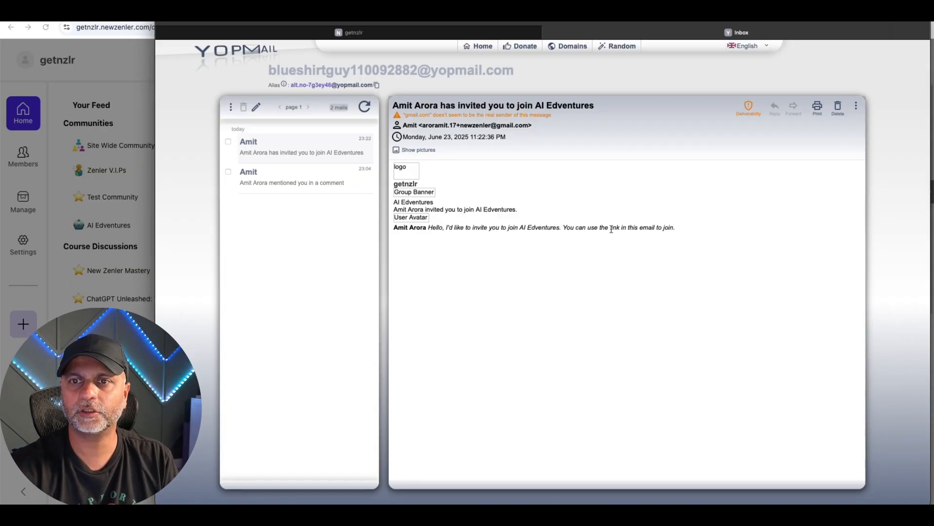
pyautogui.click(418, 149)
pyautogui.scroll(-6, 661, 245)
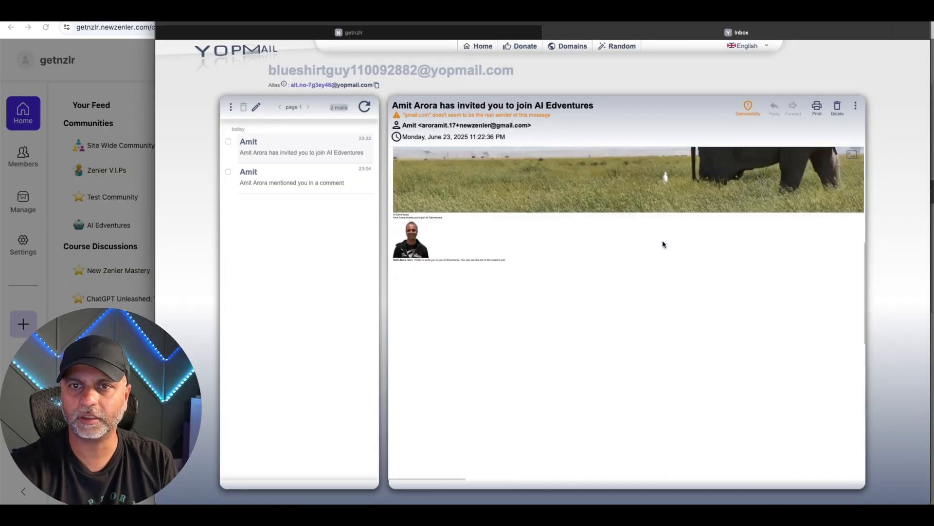
pyautogui.scroll(2, 660, 244)
pyautogui.scroll(-2, 660, 245)
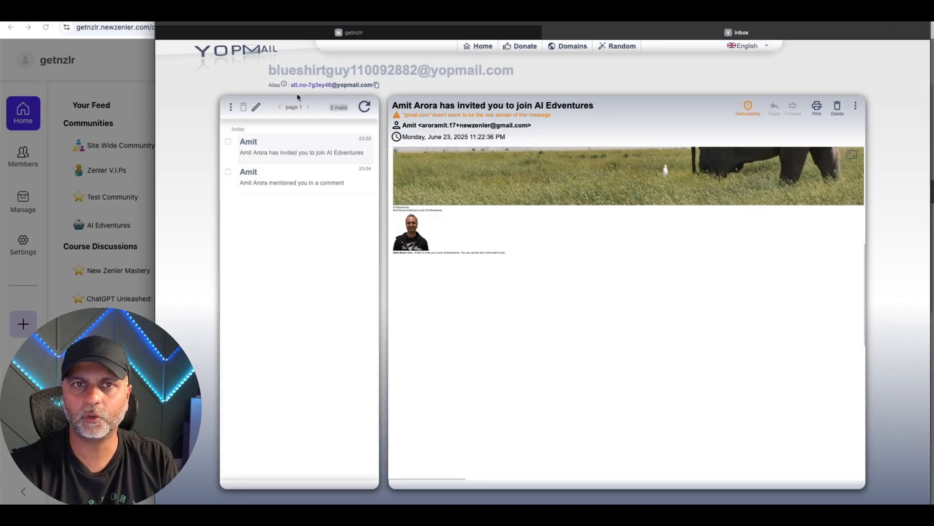
# Copy the AI Edventures invite link as administrator and open it in the member's Safari window to join the community.
pyautogui.click(425, 33)
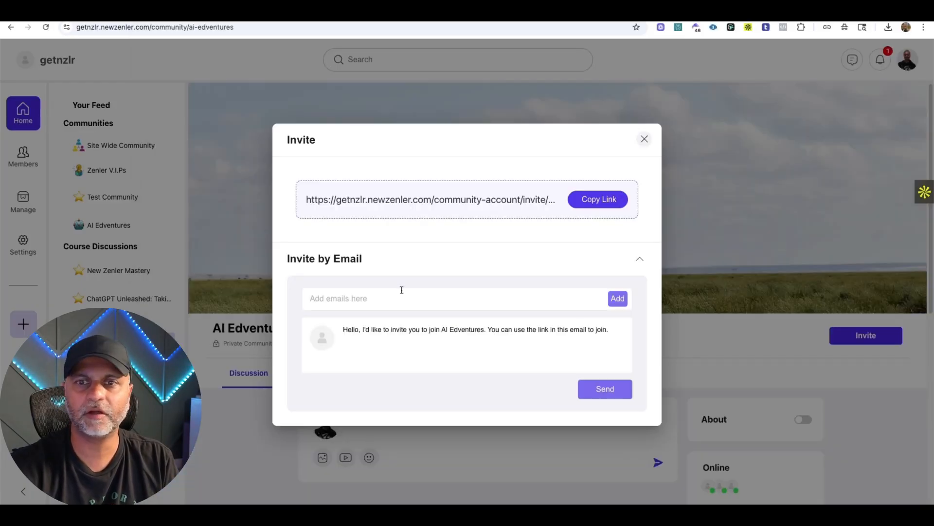
pyautogui.click(598, 198)
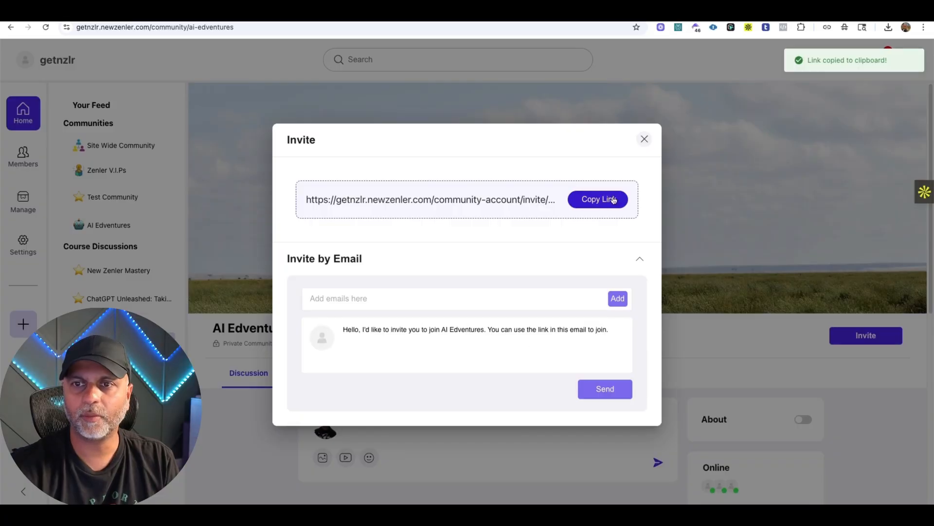
pyautogui.click(205, 486)
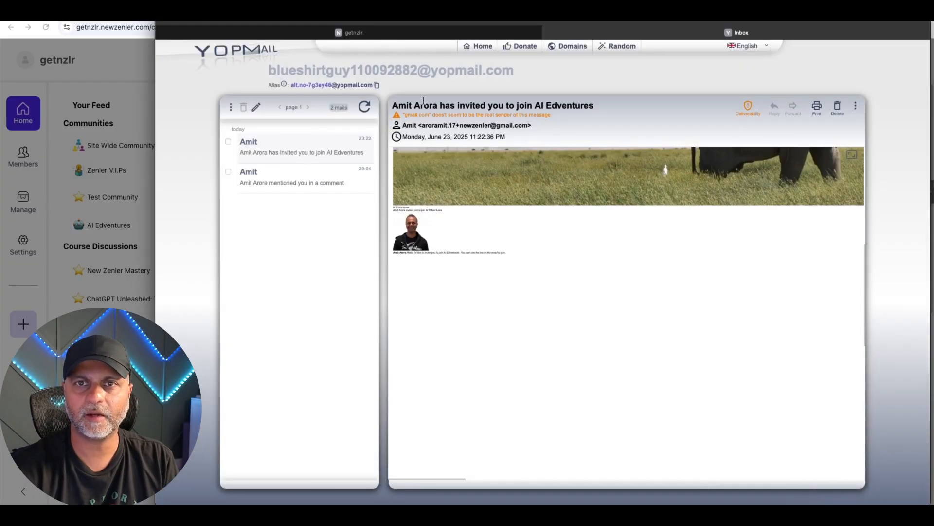
pyautogui.click(382, 35)
pyautogui.click(526, 22)
pyautogui.click(539, 229)
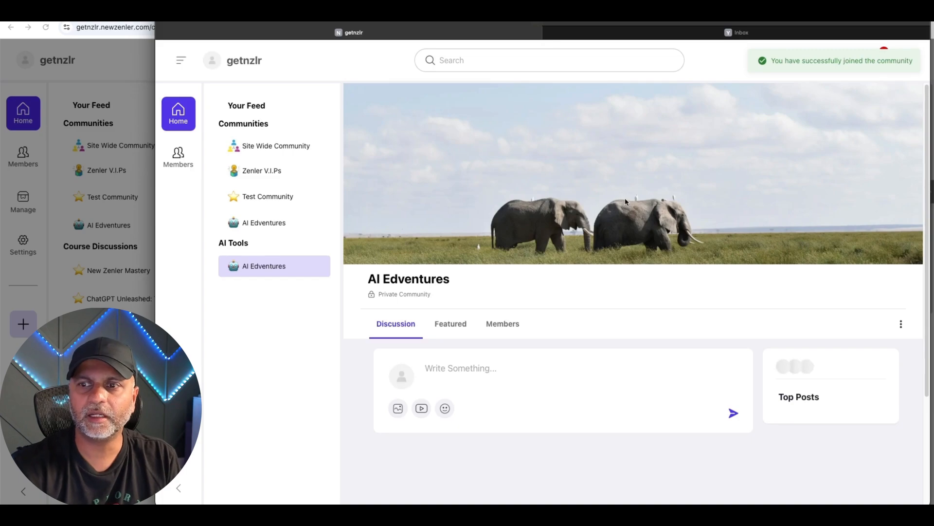
pyautogui.scroll(-3, 604, 341)
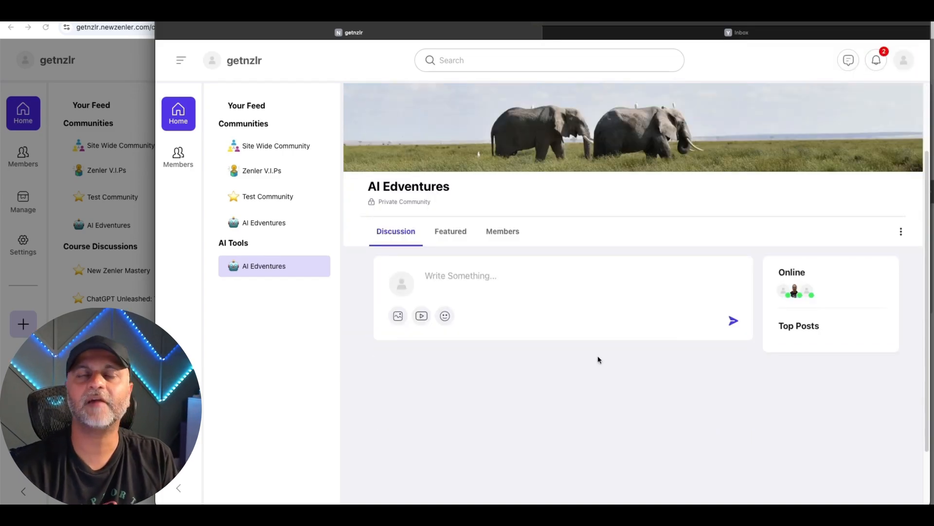
pyautogui.press('super+r')
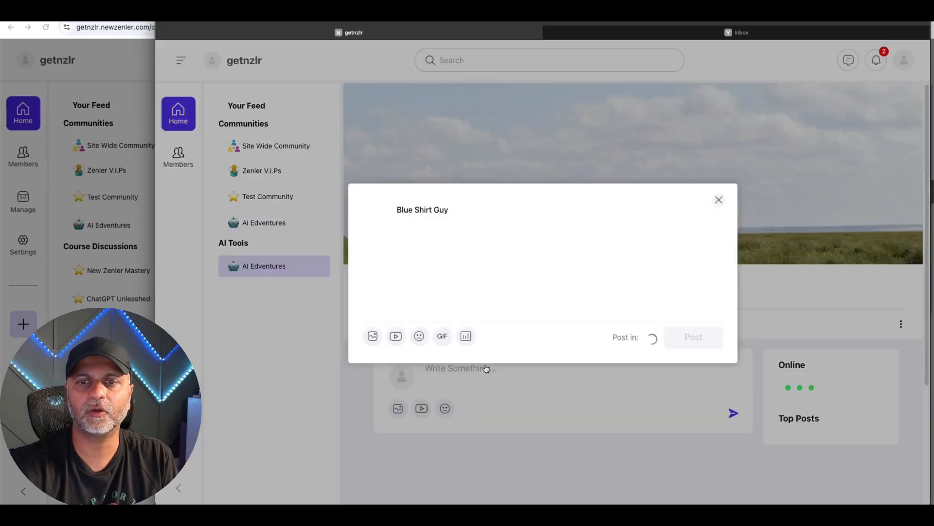
# Submit a member post in AI Edventures titled "This is another test" with the text "Testing Zenler Communities" and read its status notice.
pyautogui.click(488, 368)
pyautogui.click(382, 232)
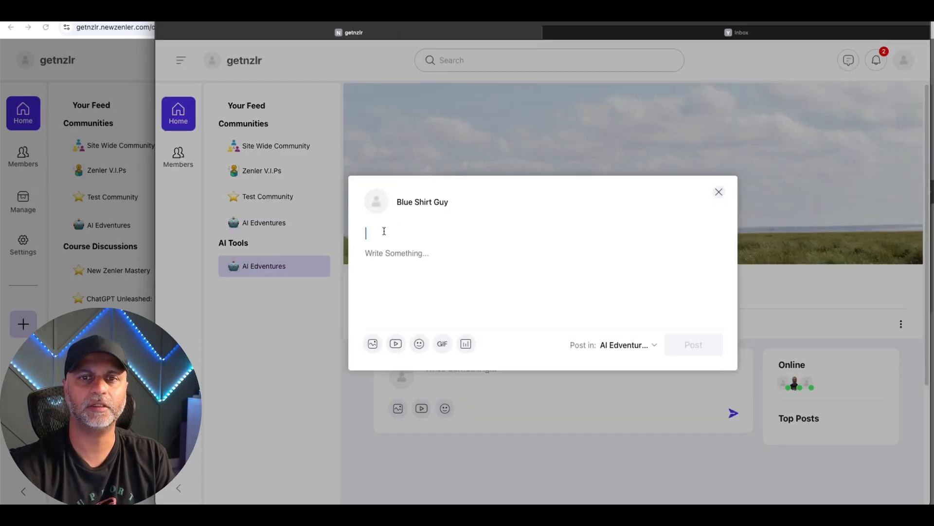
pyautogui.click(616, 343)
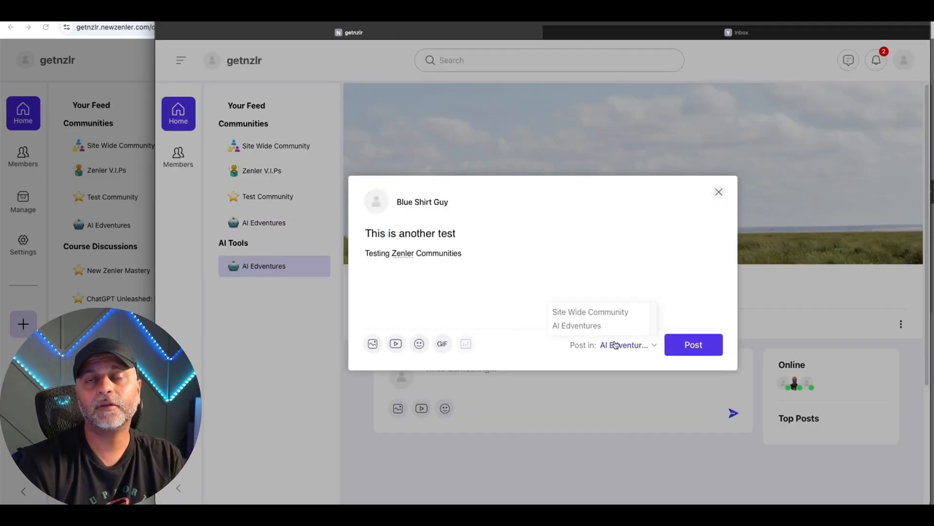
pyautogui.click(580, 325)
pyautogui.click(611, 345)
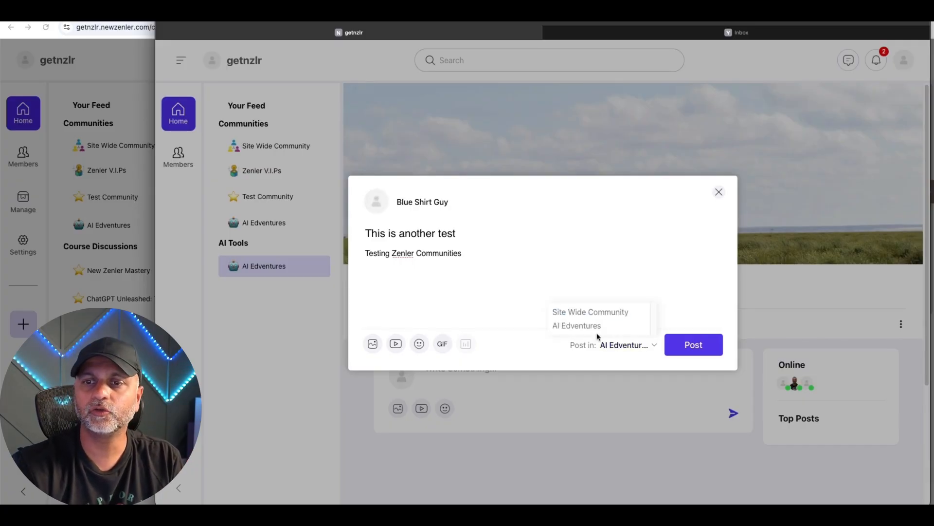
pyautogui.click(525, 306)
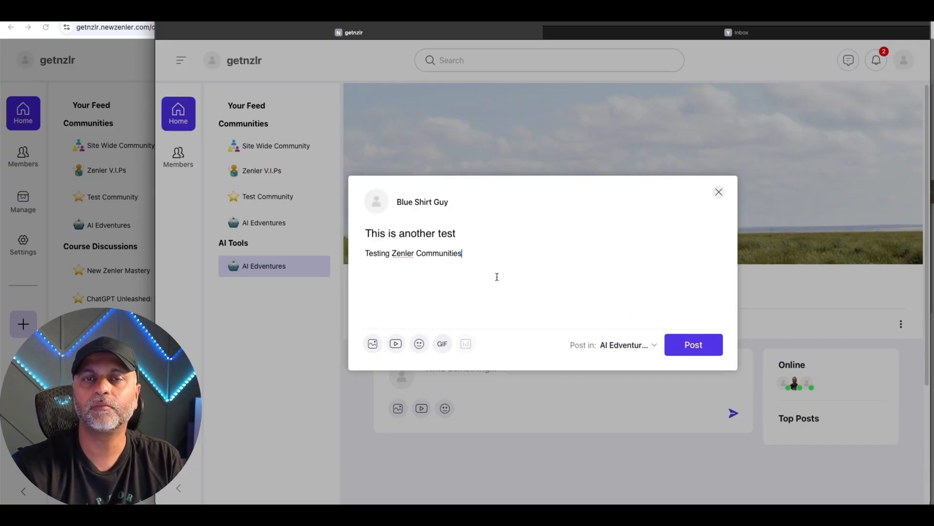
pyautogui.click(701, 346)
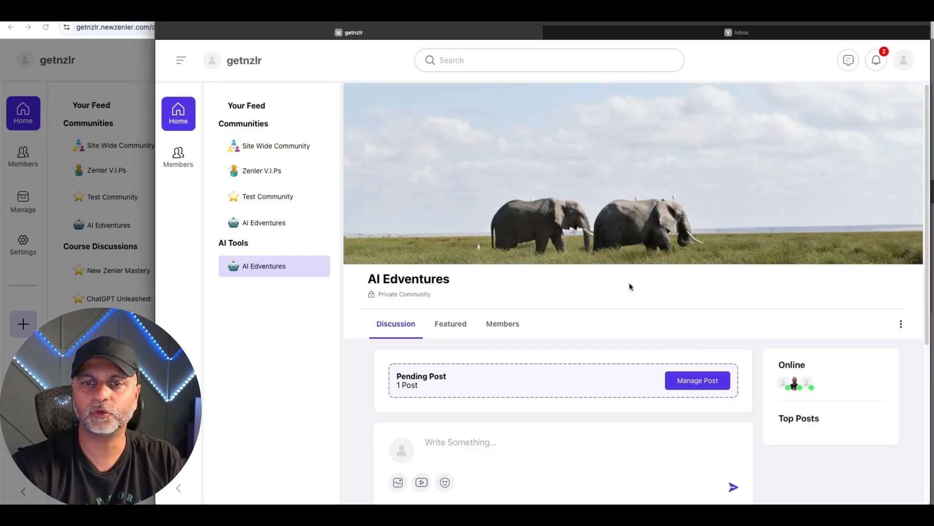
pyautogui.scroll(-5, 630, 286)
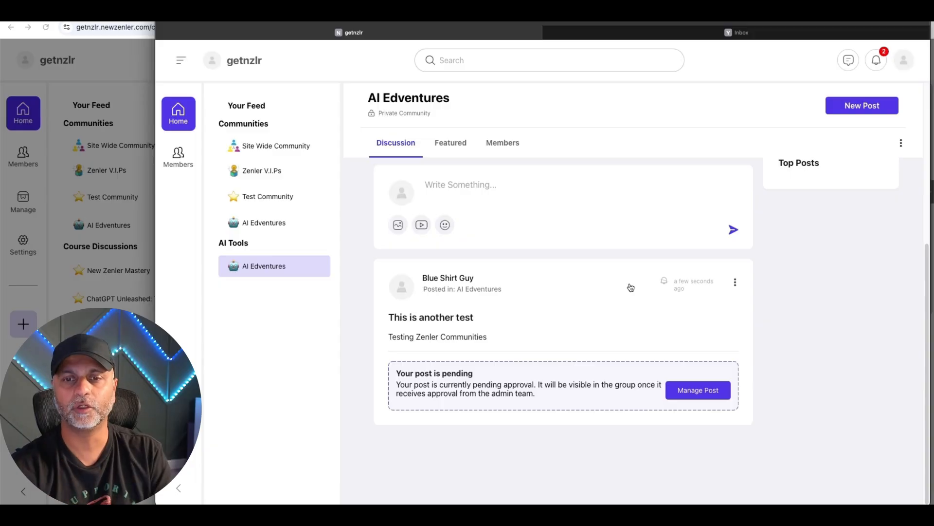
pyautogui.moveTo(403, 377); pyautogui.dragTo(504, 393)
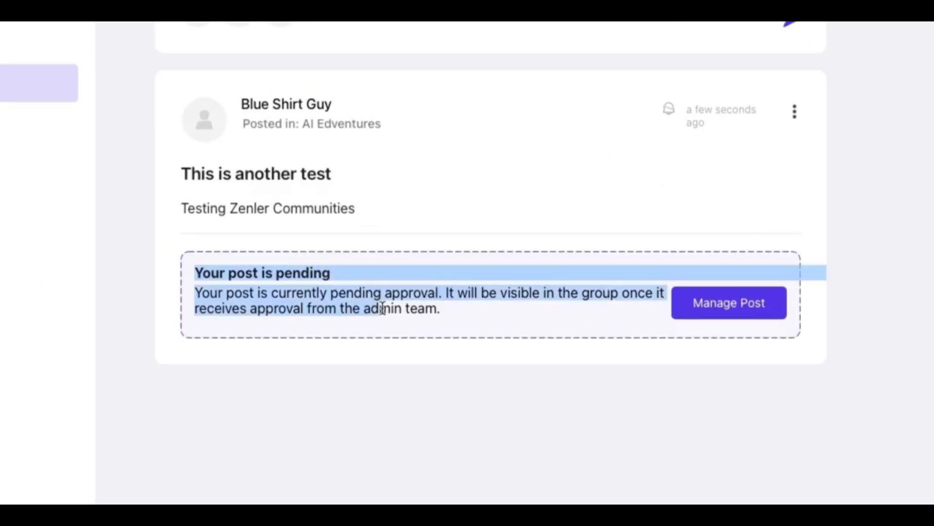
pyautogui.click(393, 358)
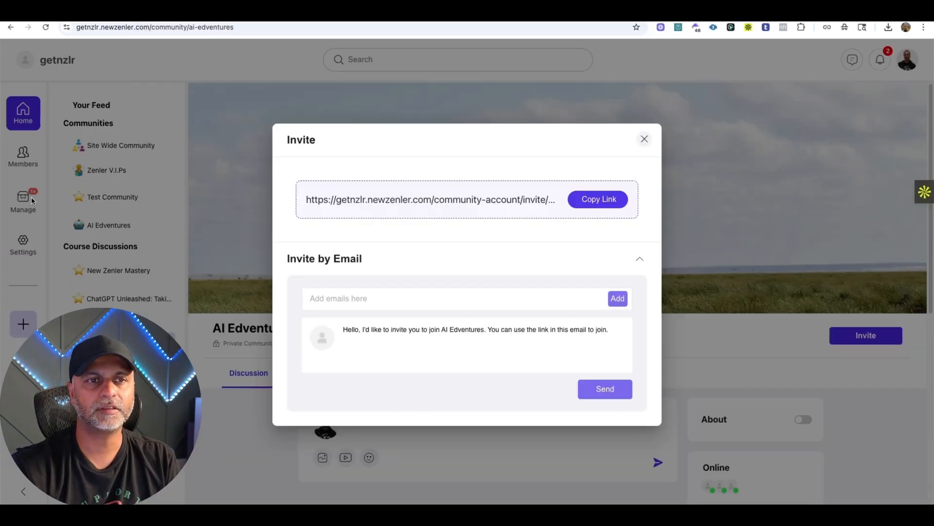
# Decline the member's pending AI Edventures post as administrator with the feedback "I don't like blue shirts.".
pyautogui.click(26, 204)
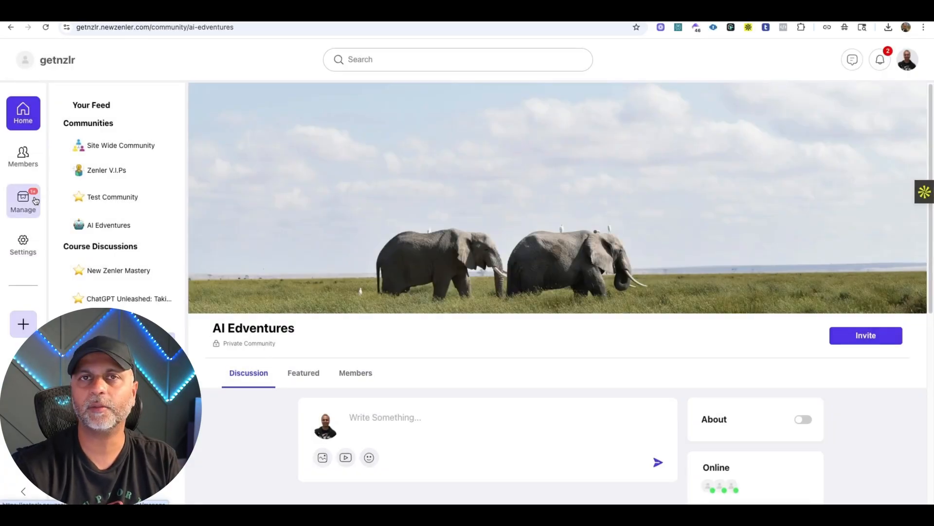
pyautogui.click(36, 201)
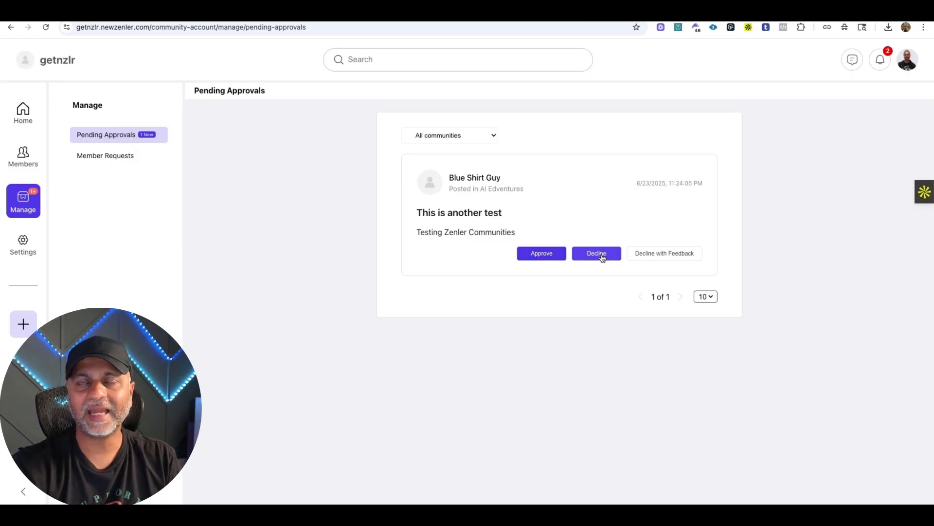
pyautogui.click(668, 253)
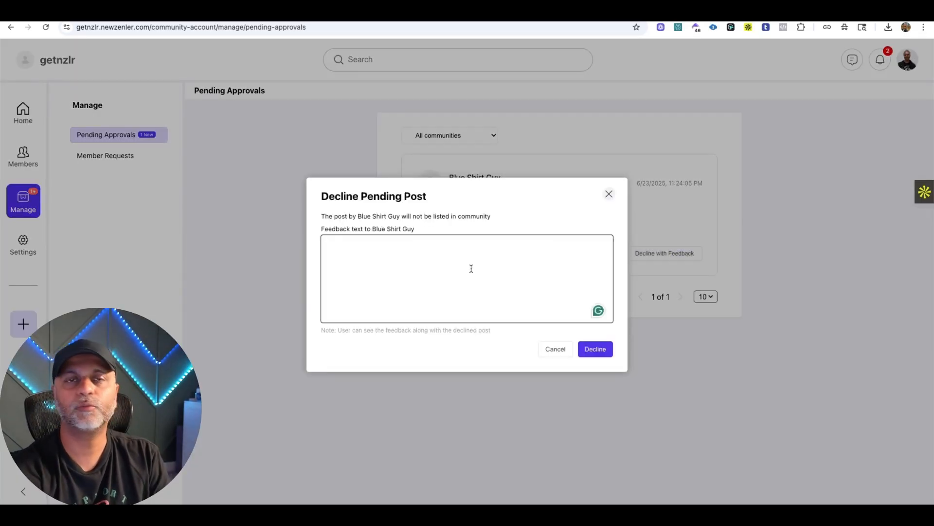
pyautogui.click(471, 269)
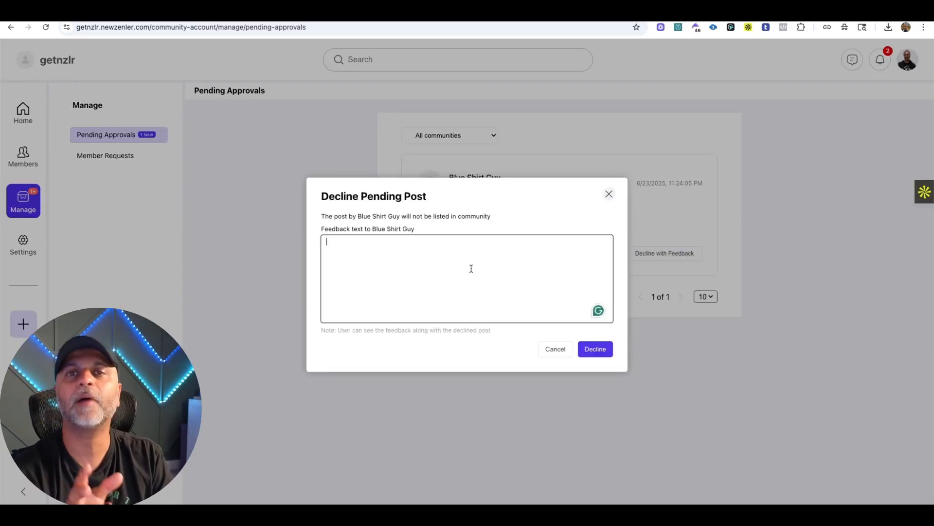
pyautogui.write("I don't like blue shirts.")
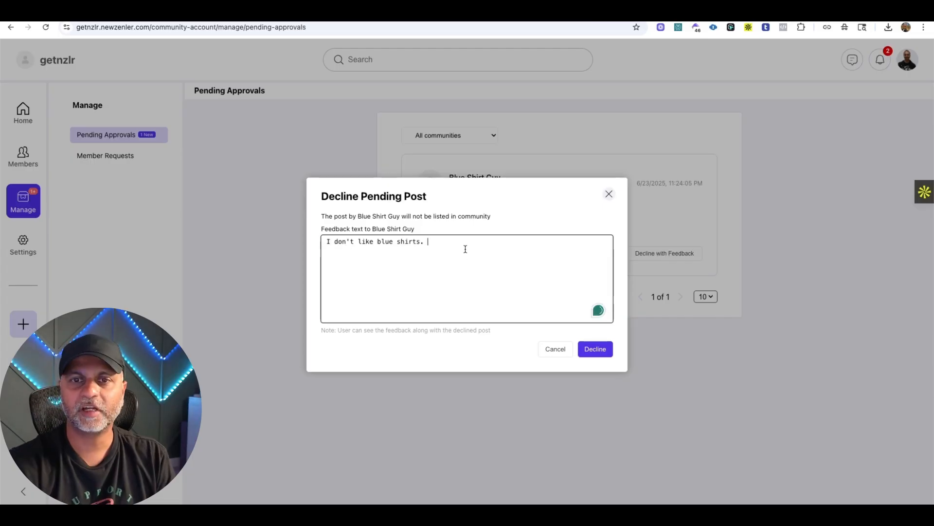
pyautogui.click(594, 349)
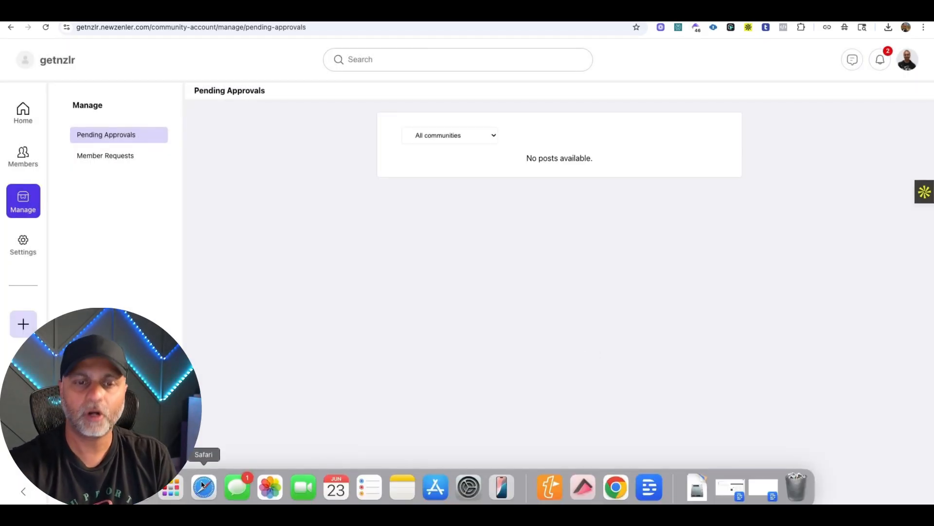
# Open the declined-post notification in the member's Safari window and examine the resubmission notice and the admin's feedback text.
pyautogui.click(203, 486)
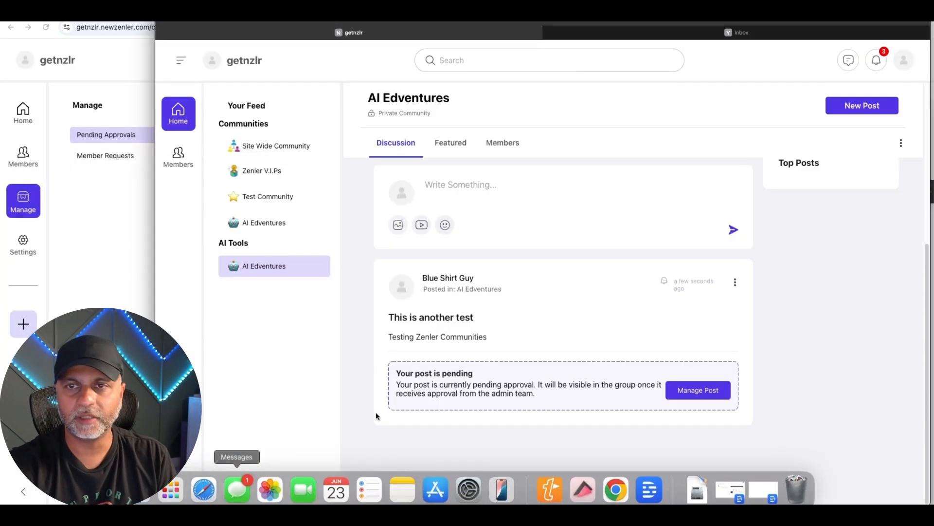
pyautogui.click(886, 65)
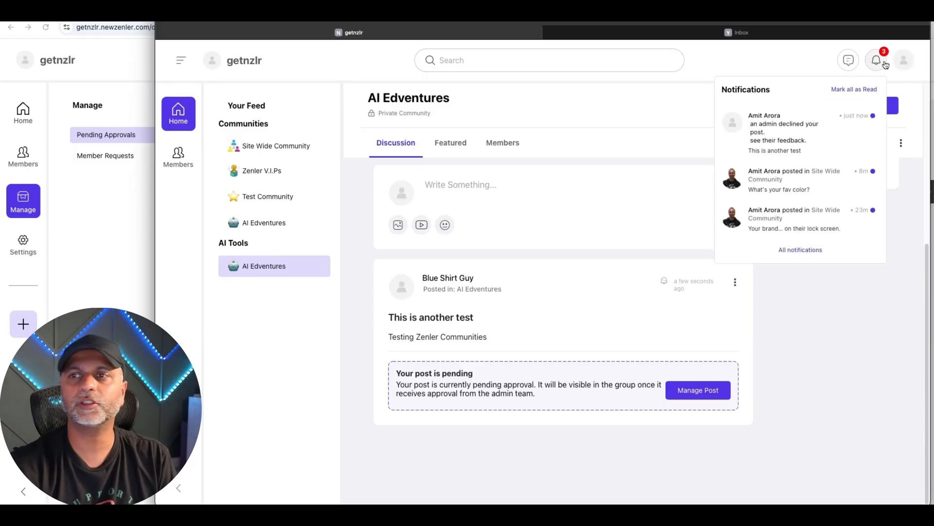
pyautogui.click(829, 138)
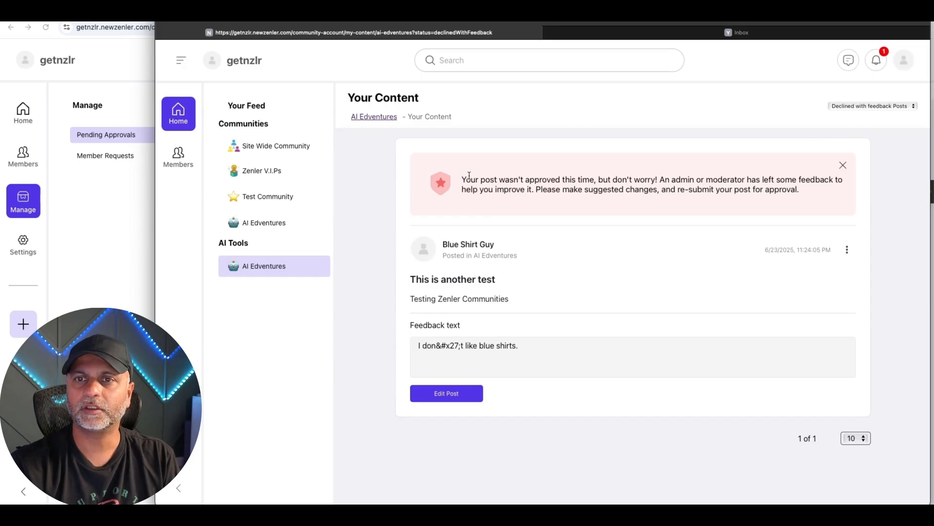
pyautogui.moveTo(460, 182); pyautogui.dragTo(642, 181)
pyautogui.click(684, 190)
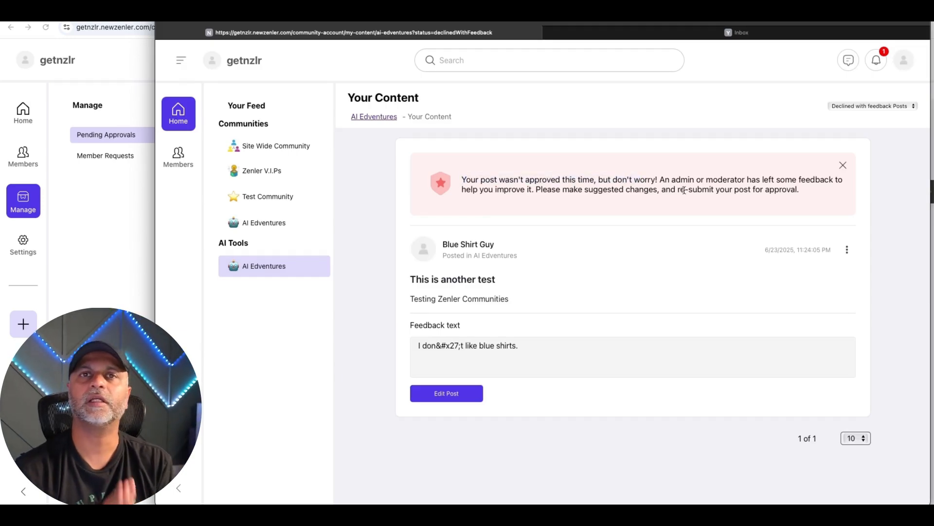
pyautogui.moveTo(539, 348); pyautogui.dragTo(436, 326)
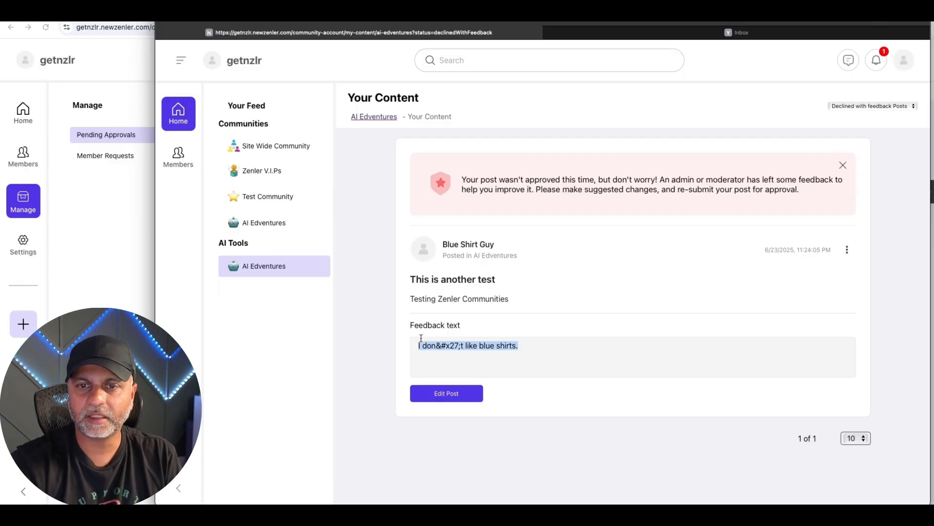
pyautogui.click(433, 348)
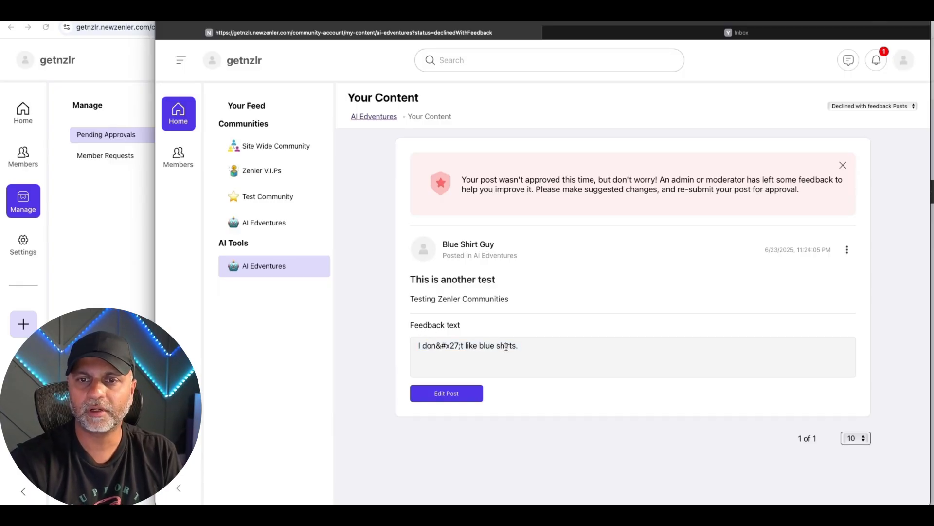
pyautogui.moveTo(454, 346); pyautogui.dragTo(437, 346)
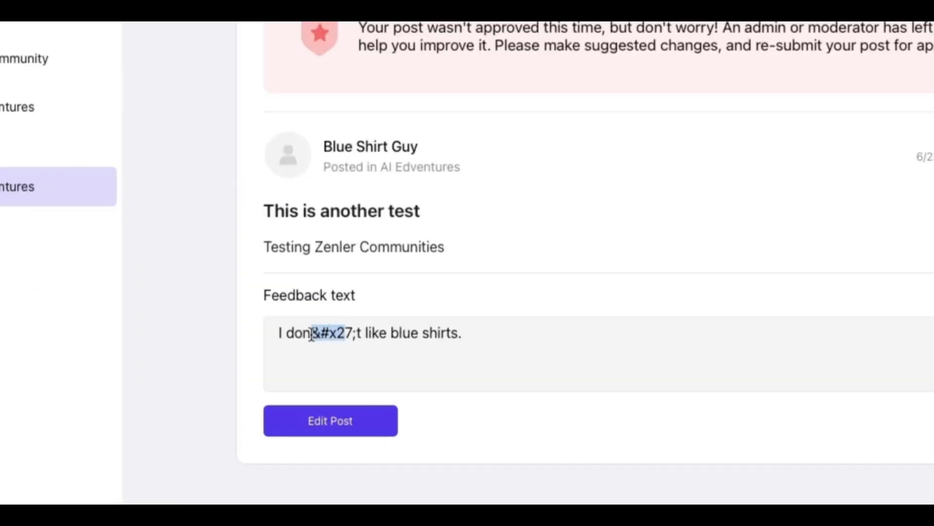
pyautogui.moveTo(355, 332); pyautogui.dragTo(315, 333)
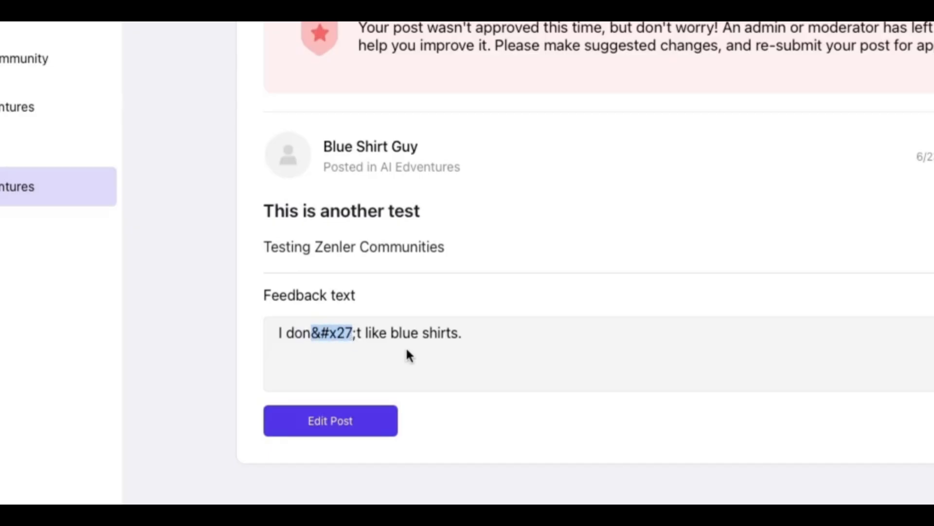